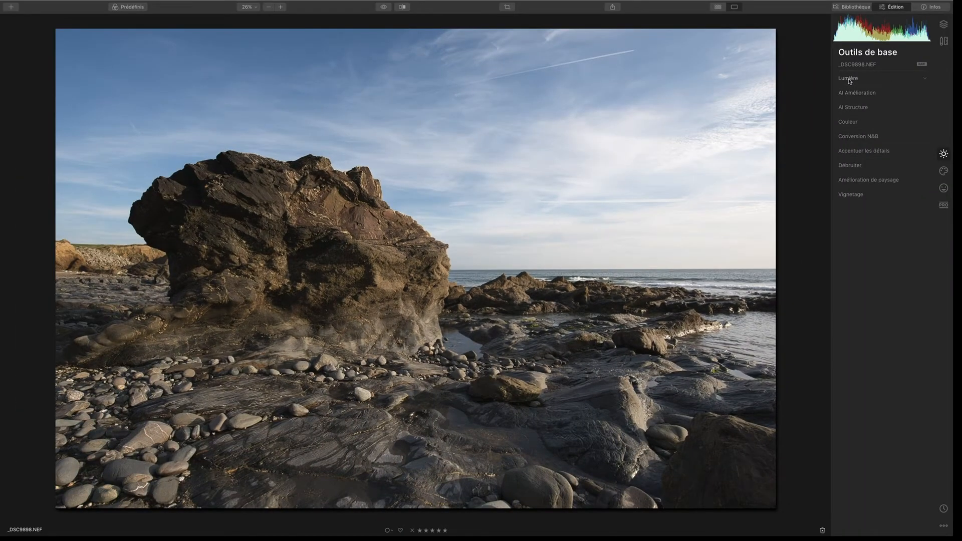
- Try the Camera Flat profile in the Lumière settings, then return to the Luminar par défaut profile
left_click(849, 79)
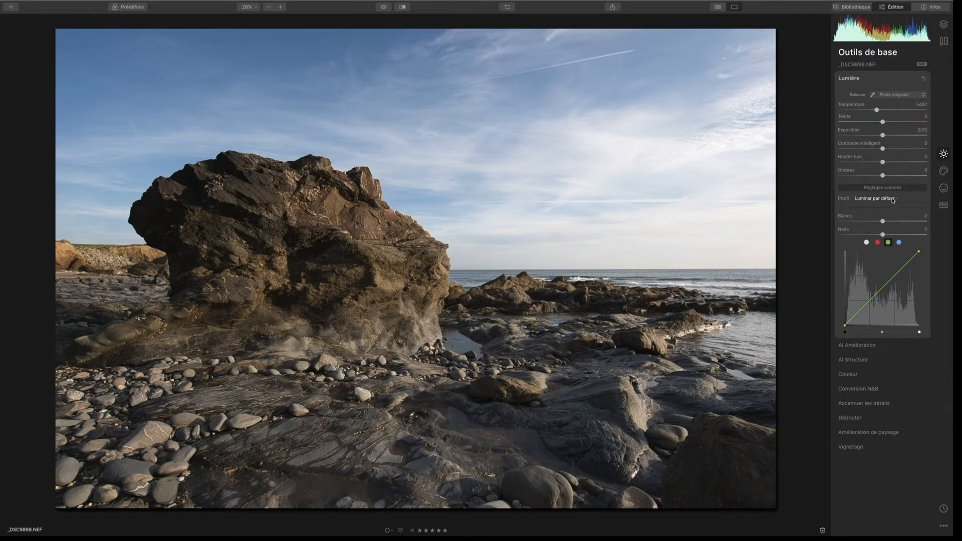
left_click(887, 199)
left_click(814, 276)
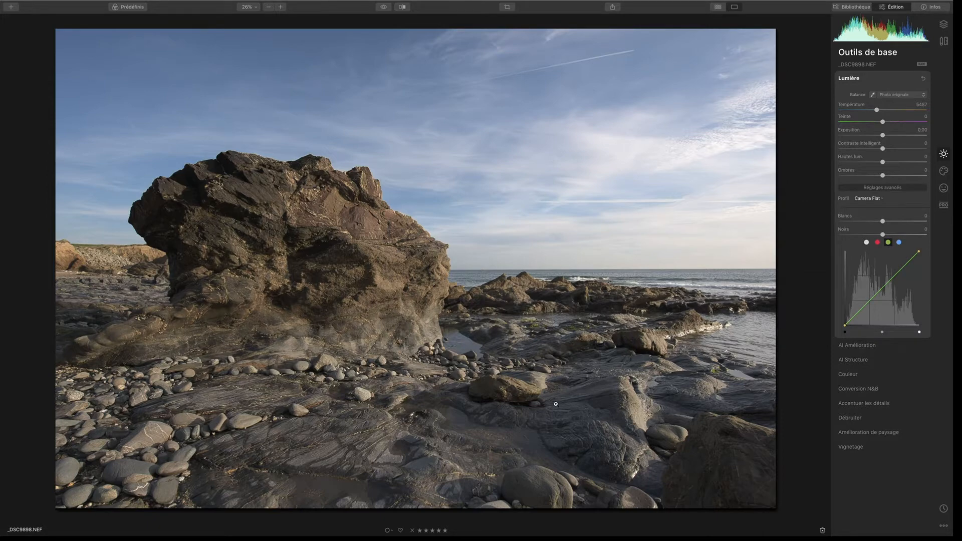
left_click(881, 201)
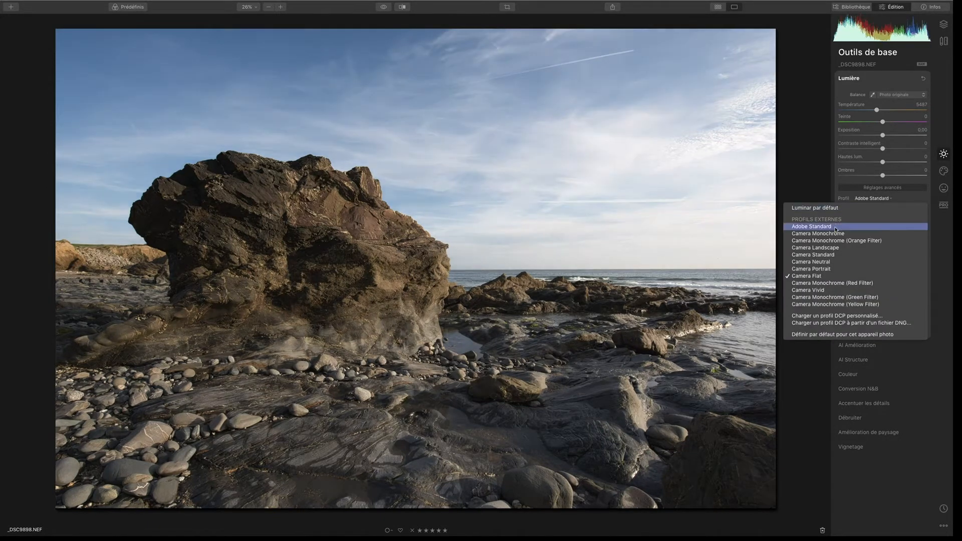
left_click(839, 209)
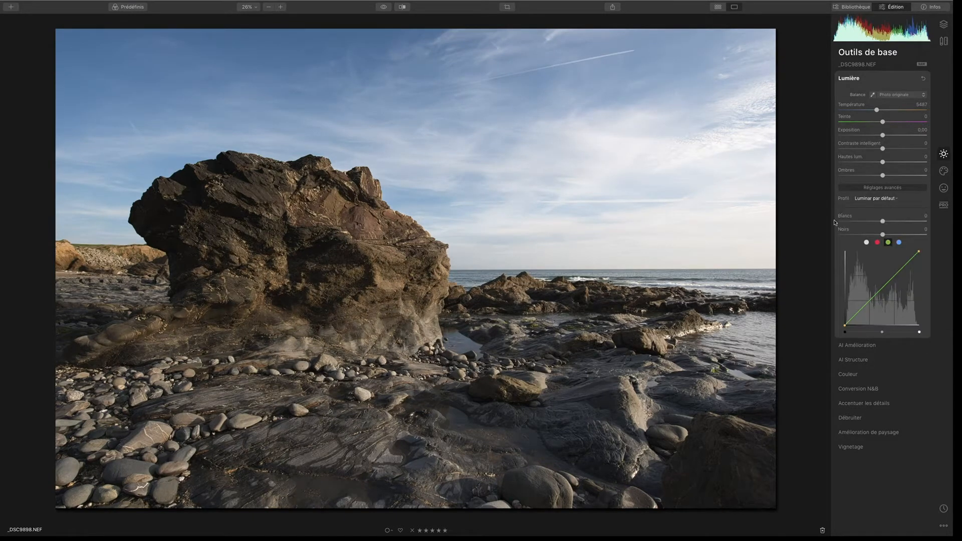
- Set the photo's profile to Camera Flat and cool the white balance temperature to 2875
left_click(874, 199)
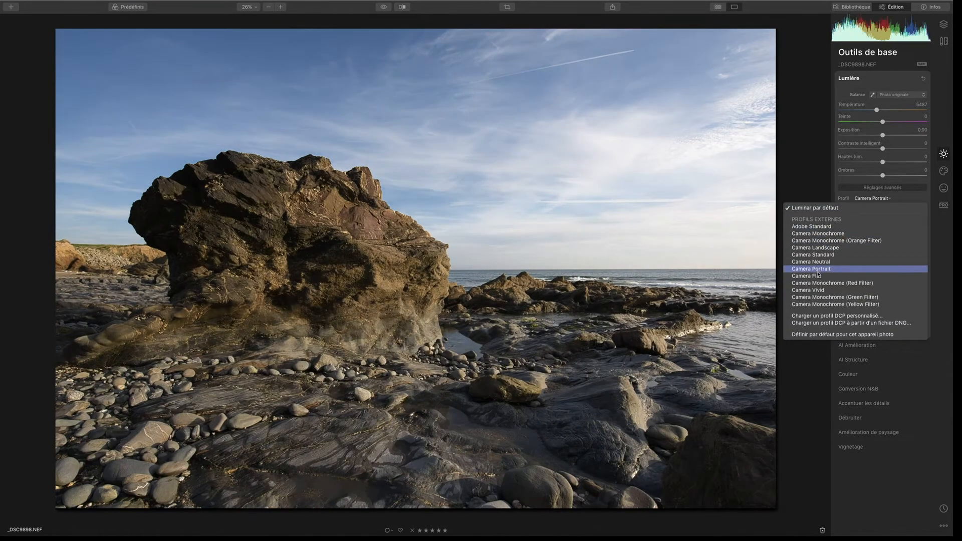
left_click(815, 275)
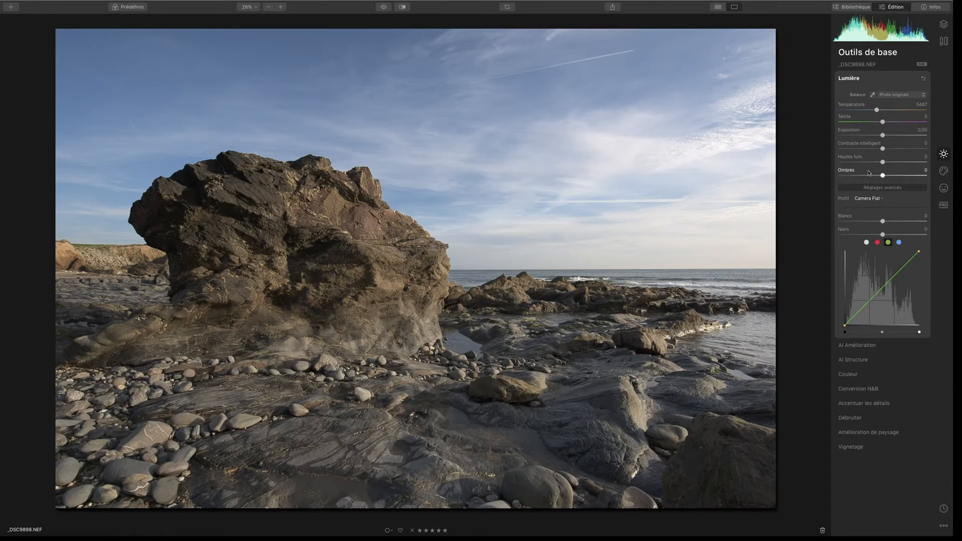
left_click(877, 200)
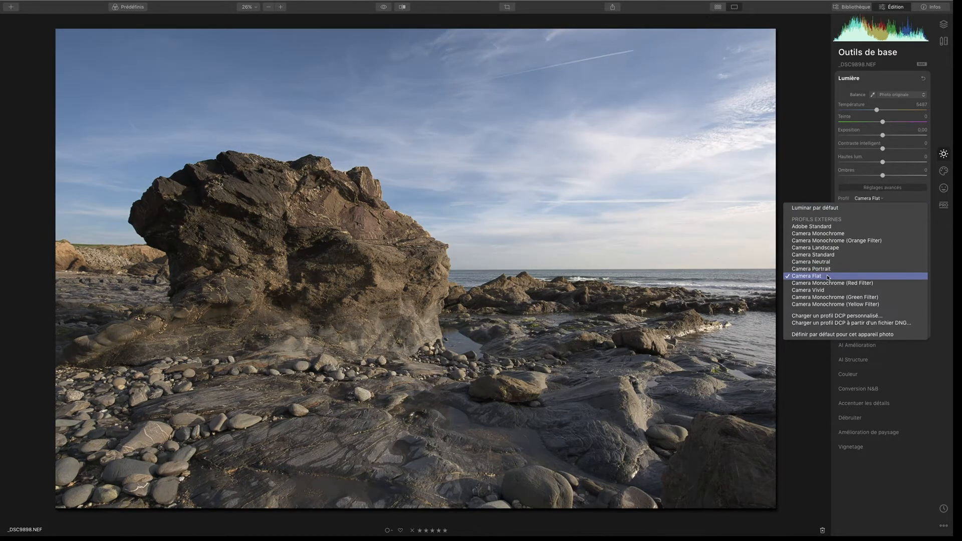
left_click(826, 276)
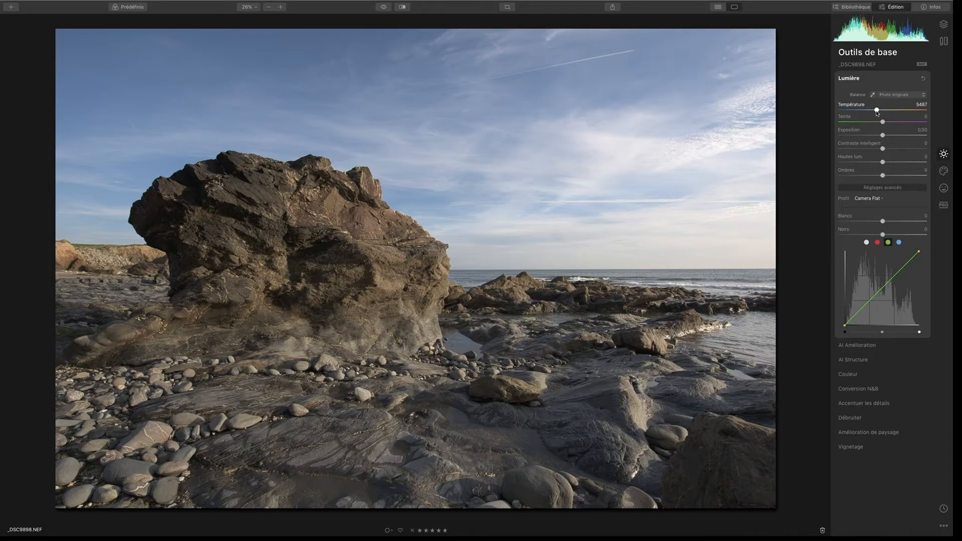
left_click_drag(876, 109, 853, 110)
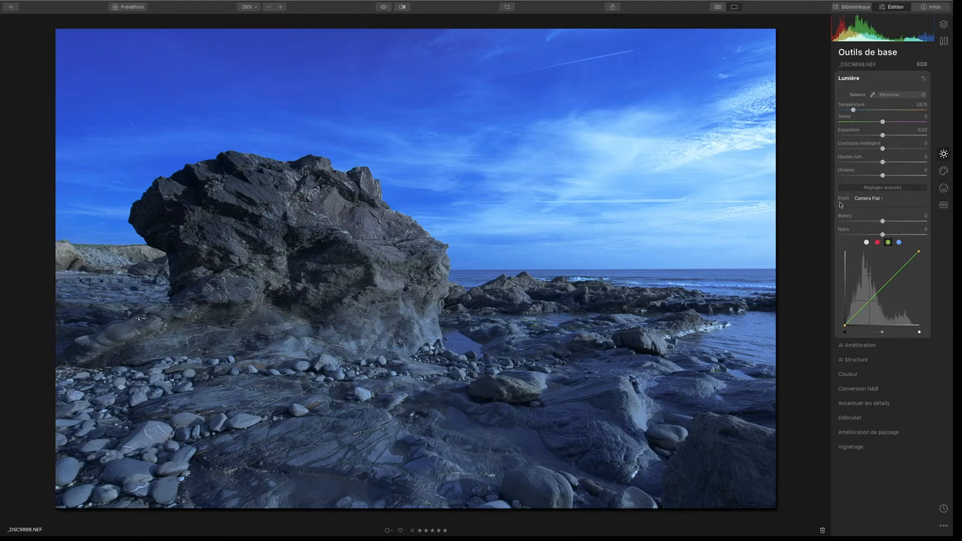
- Enable automatic distortion correction, chromatic aberration removal and fringe removal in the lens and geometry settings
left_click(944, 42)
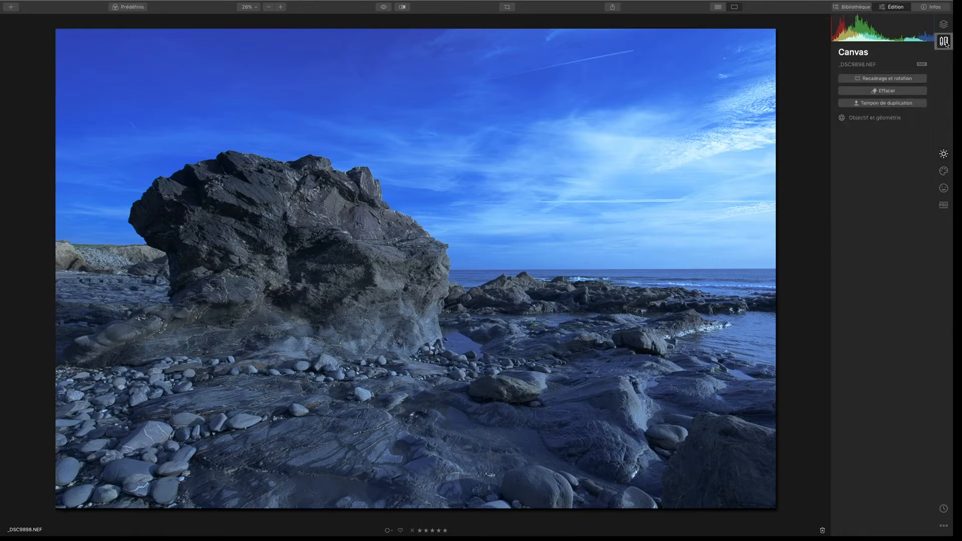
left_click(873, 118)
left_click(864, 131)
left_click(864, 138)
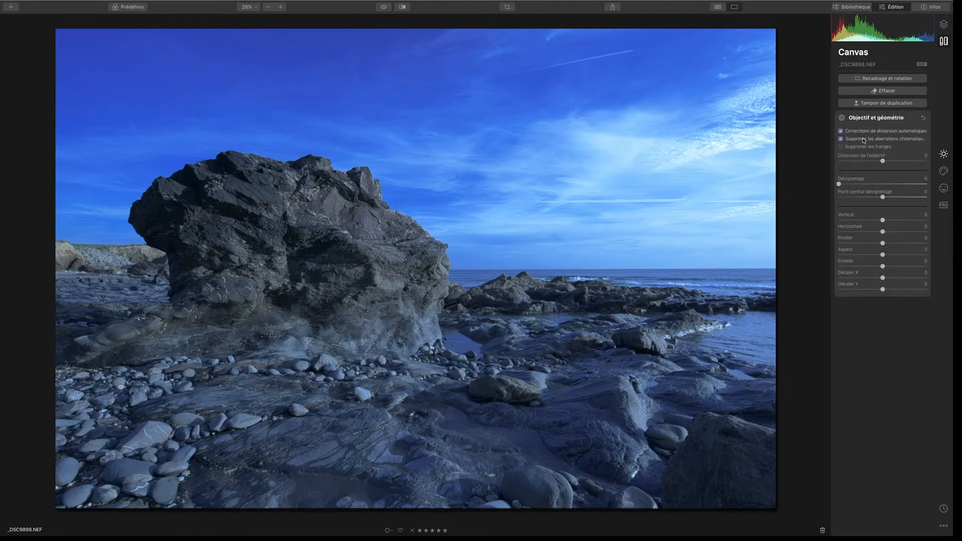
left_click(864, 147)
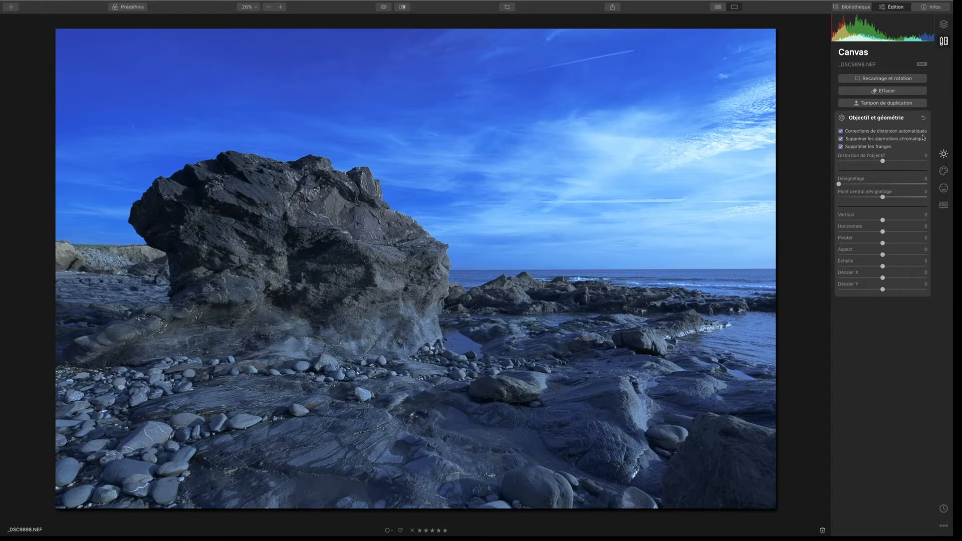
- Lower the photo's exposure to about -1.3 and slightly raise the midtones of the blue curve
left_click(943, 24)
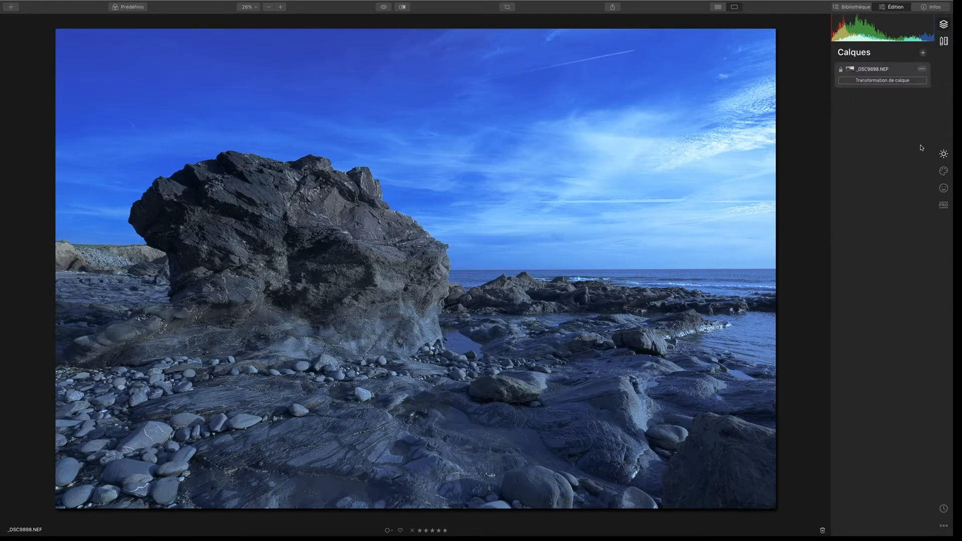
left_click(944, 154)
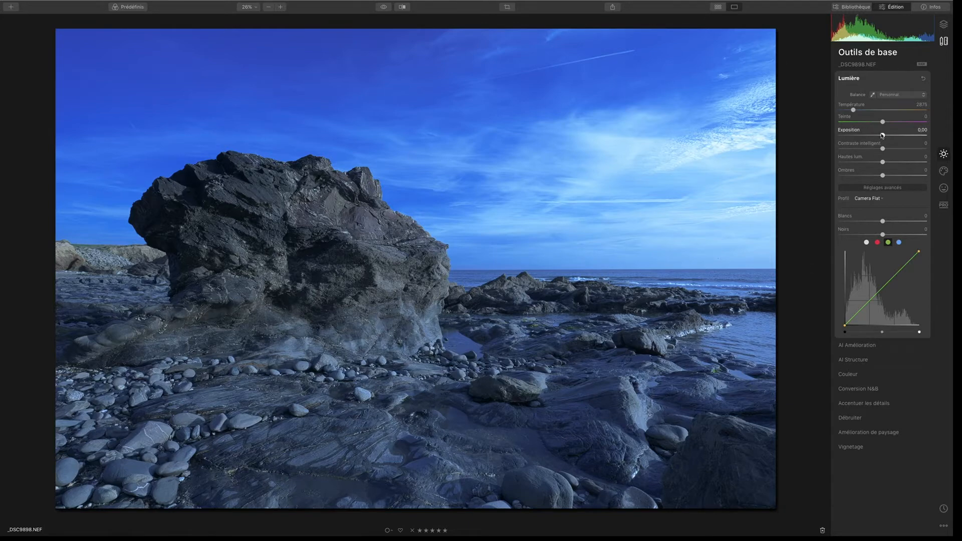
left_click_drag(882, 135, 870, 139)
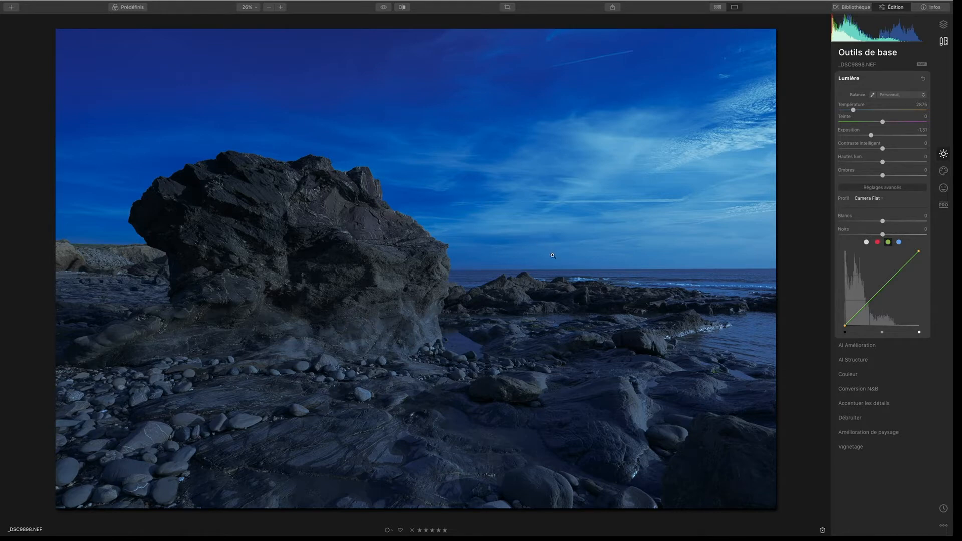
left_click(899, 242)
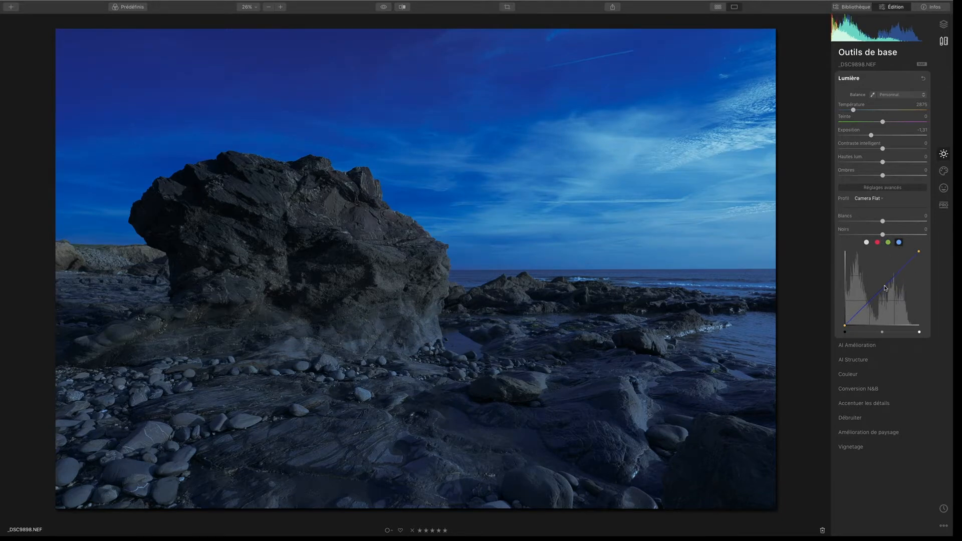
left_click_drag(885, 289, 883, 286)
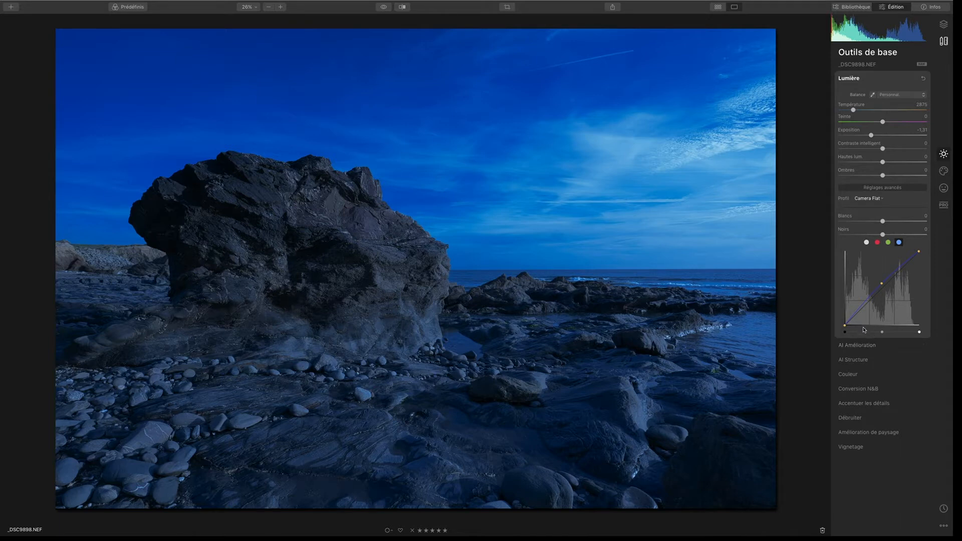
- Reduce the overall colour saturation to -45, comparing the photo with the colour adjustment switched off
left_click(853, 377)
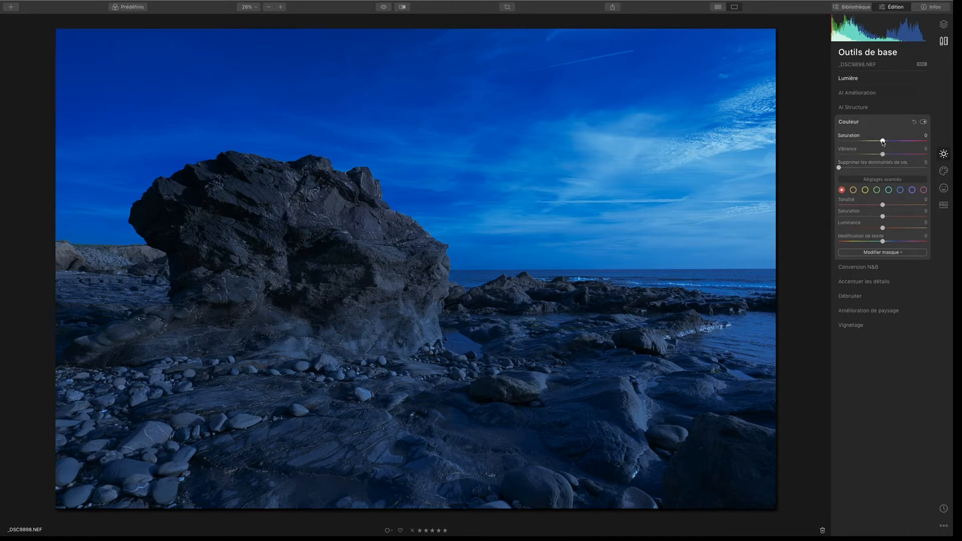
left_click_drag(883, 142, 867, 146)
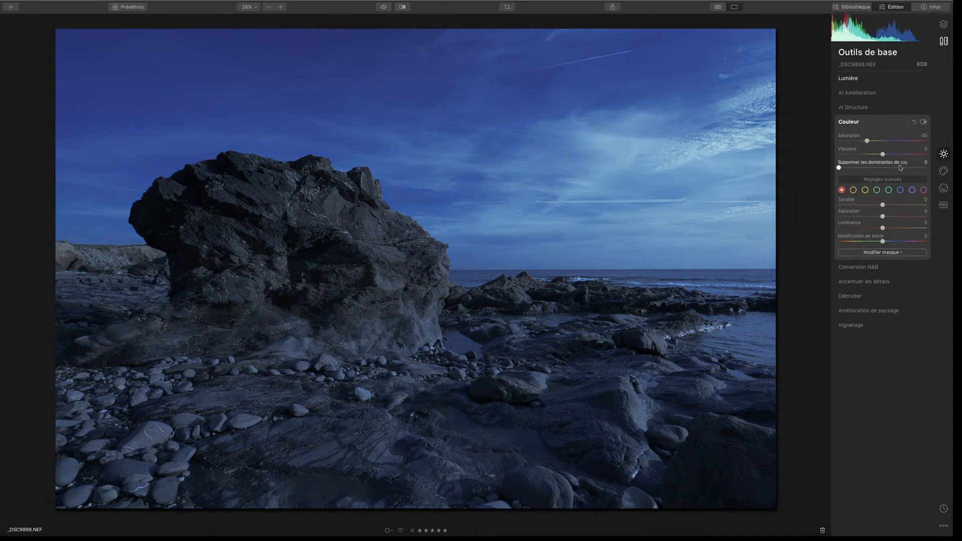
left_click(923, 123)
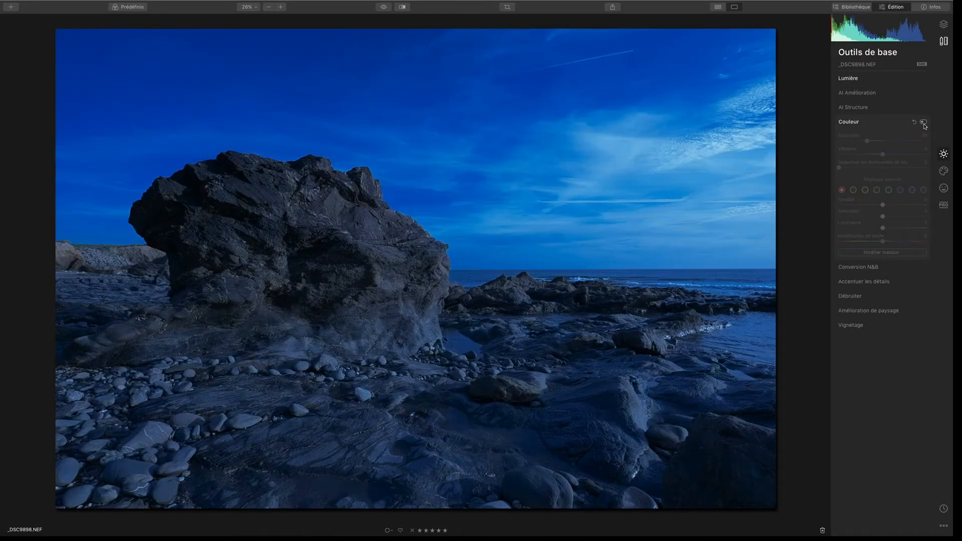
left_click(923, 123)
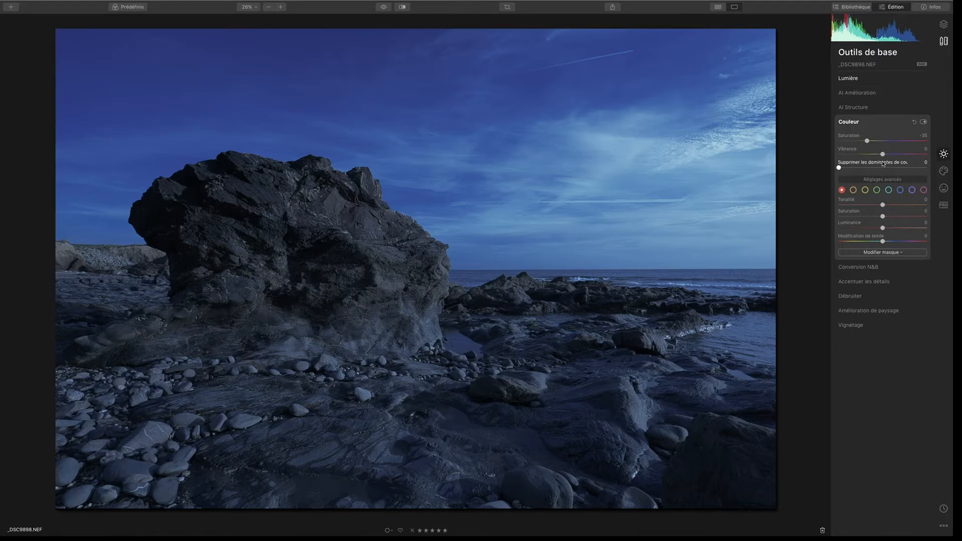
left_click_drag(866, 141, 862, 142)
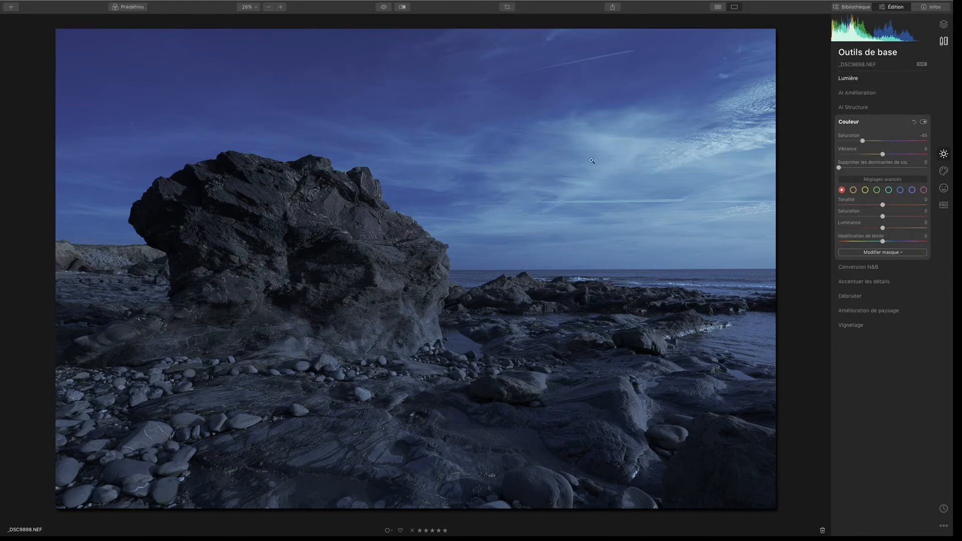
- Darken the blue tones to a luminance of -46 and compare the result with the original photo
left_click(900, 190)
left_click_drag(883, 228, 862, 228)
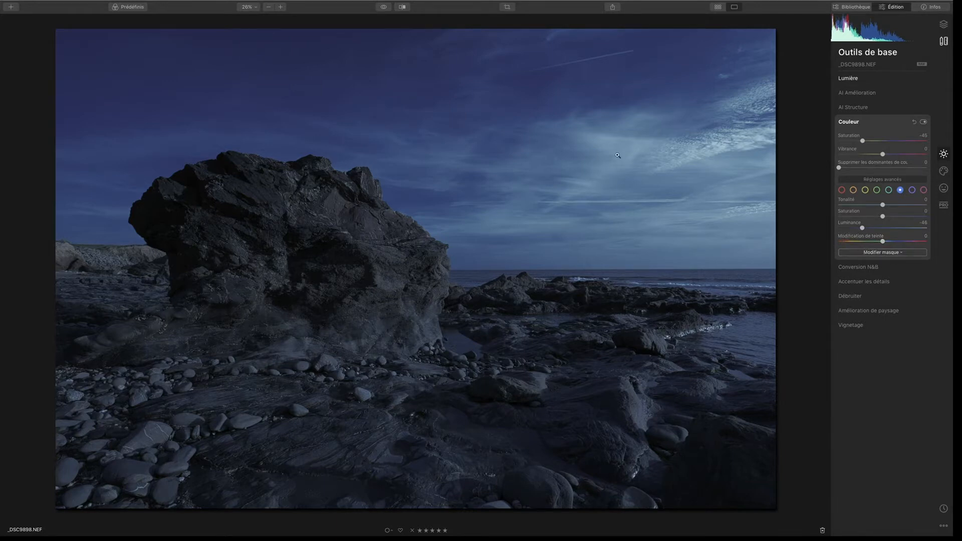
left_click(384, 7)
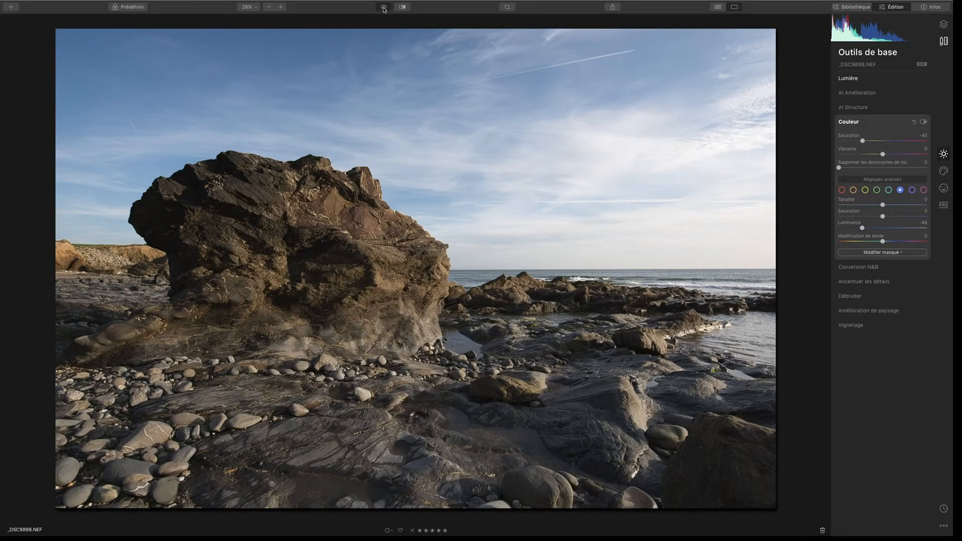
left_click(383, 7)
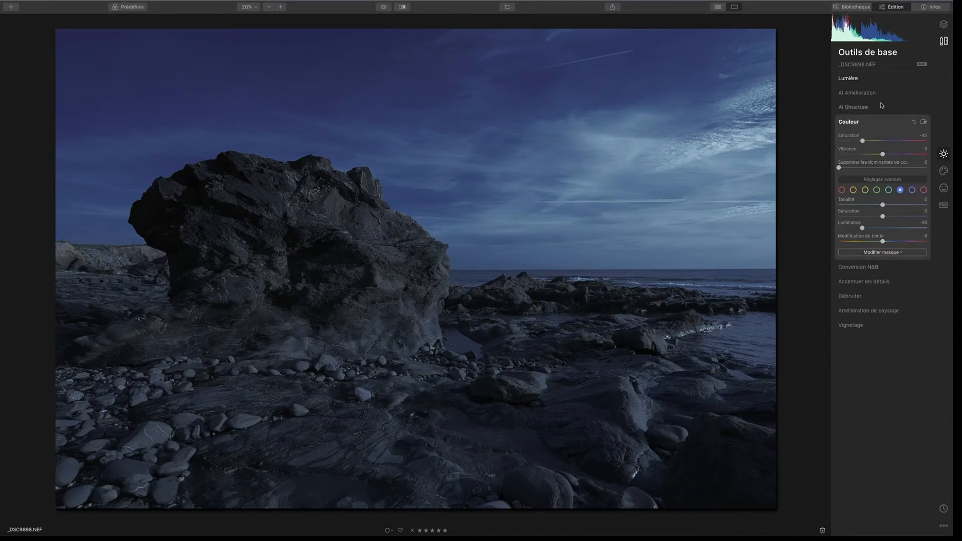
- Raise the shadows to 63 in the Lumière settings and compare the edit repeatedly with the original photo
left_click(856, 82)
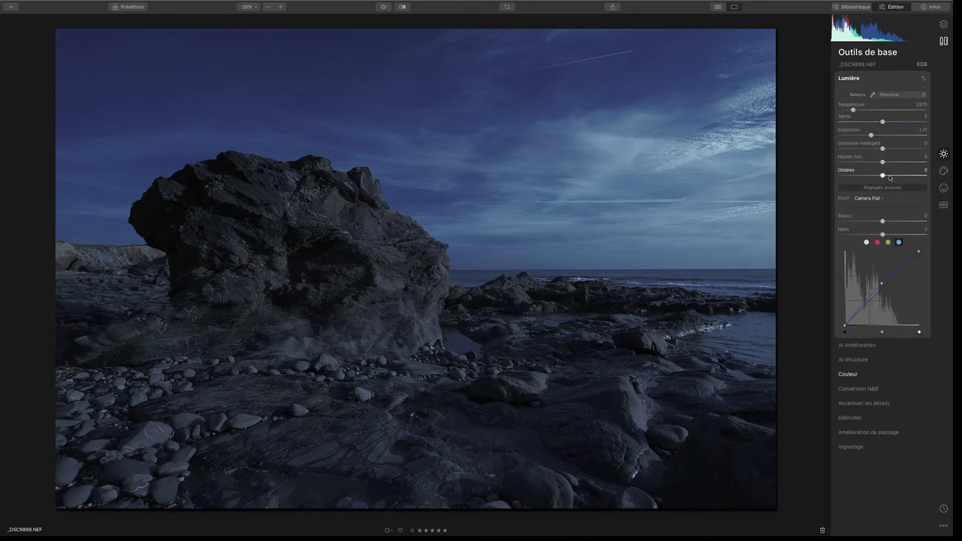
left_click_drag(883, 177, 914, 185)
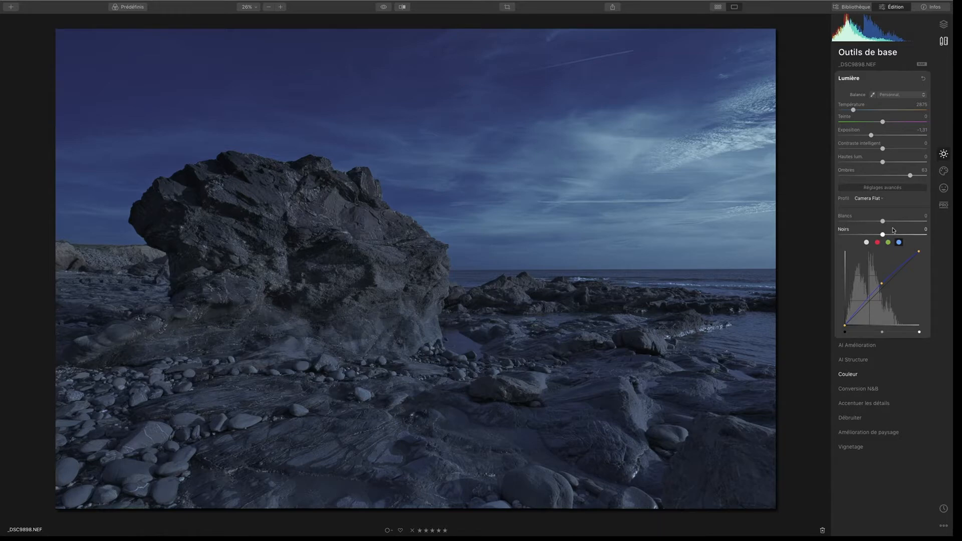
left_click(384, 8)
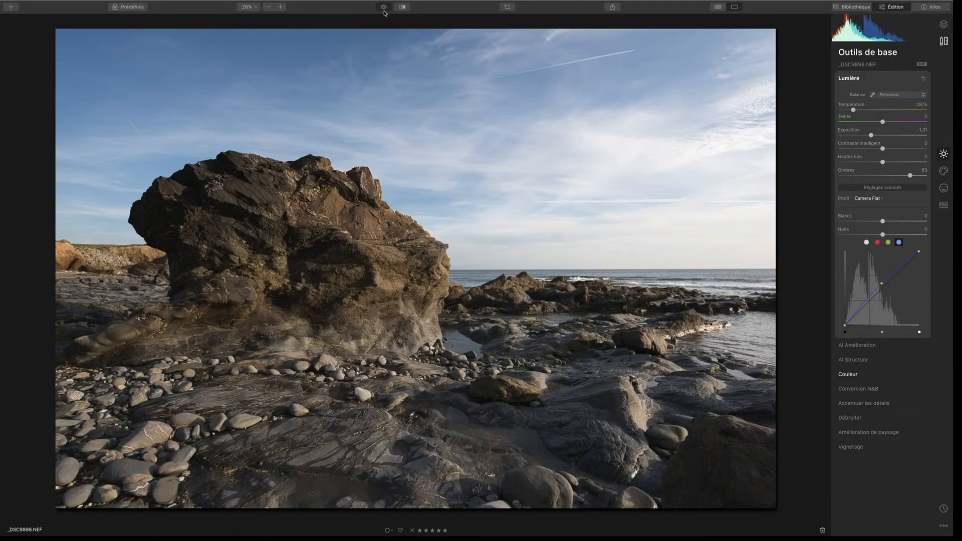
left_click(384, 10)
left_click(384, 7)
left_click(384, 9)
left_click(383, 9)
left_click(384, 9)
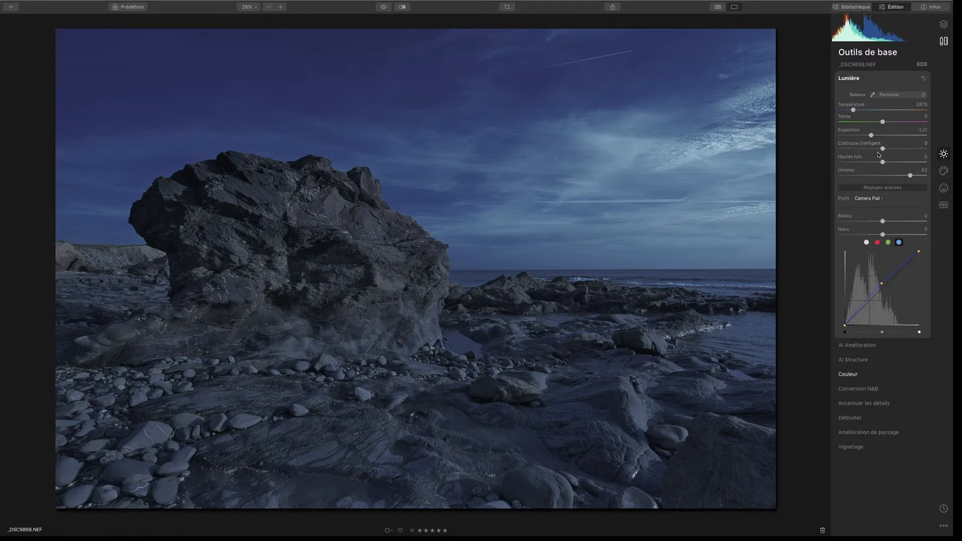
- Lower the smart contrast to -52 and raise the midtone point of the blue curve further
left_click_drag(881, 149, 859, 152)
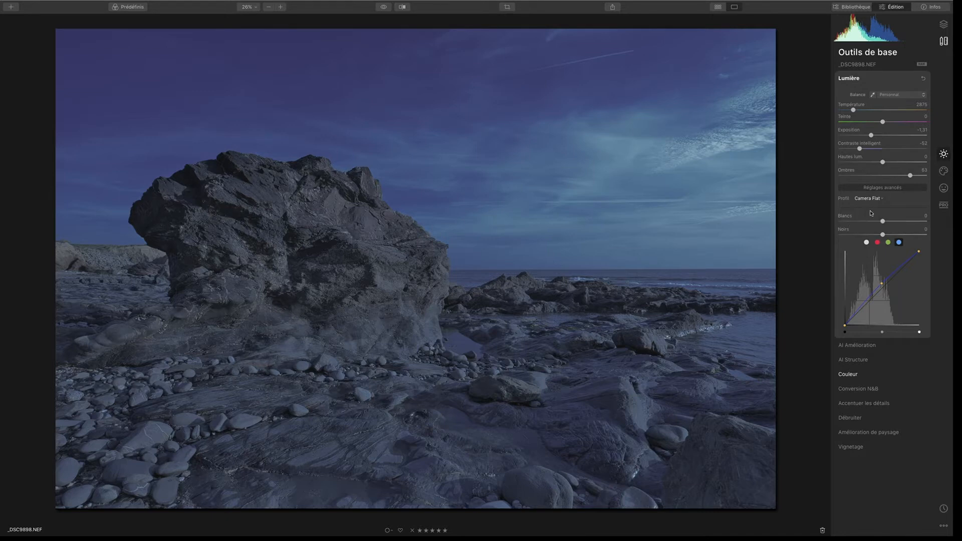
left_click_drag(883, 284, 877, 279)
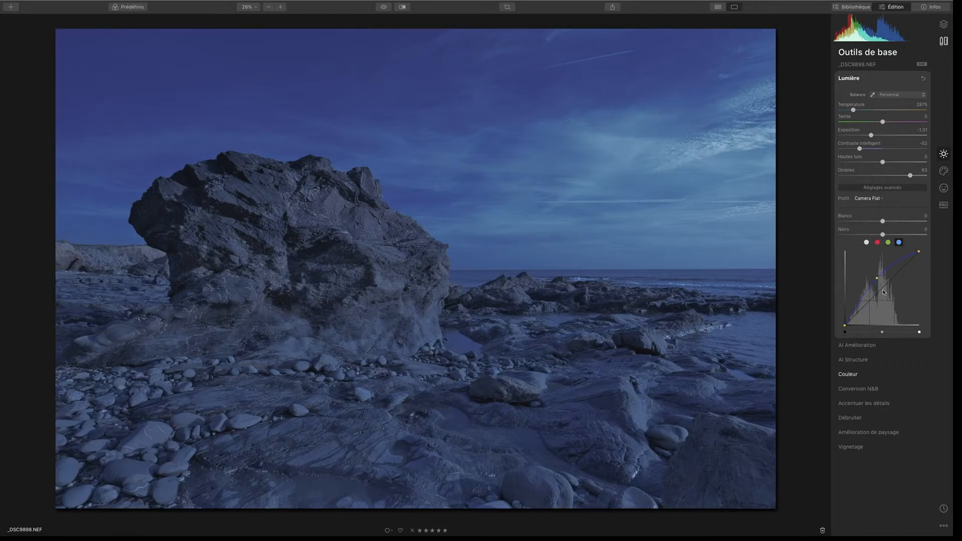
- Apply advanced contrast to the highlights with a contrast of 43 and a balance of -53
left_click(944, 171)
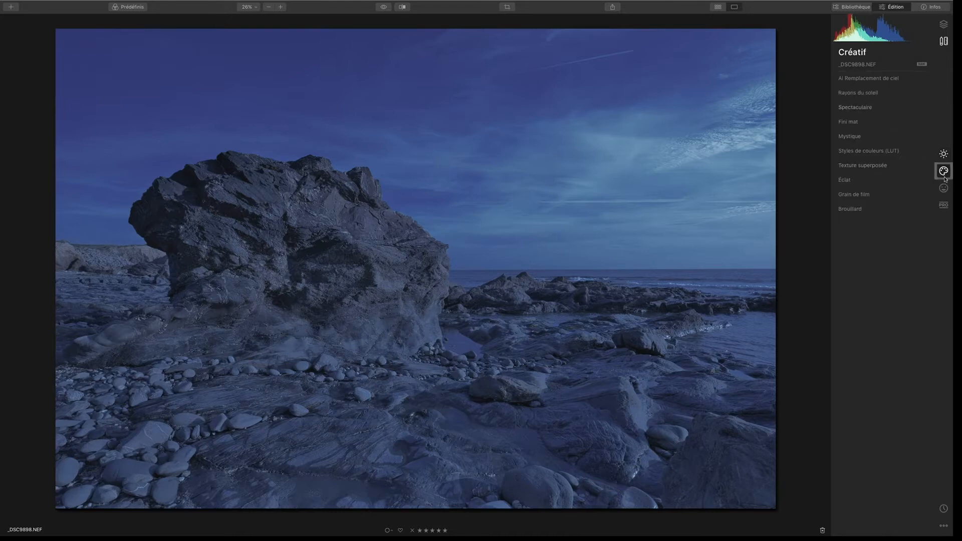
left_click(943, 205)
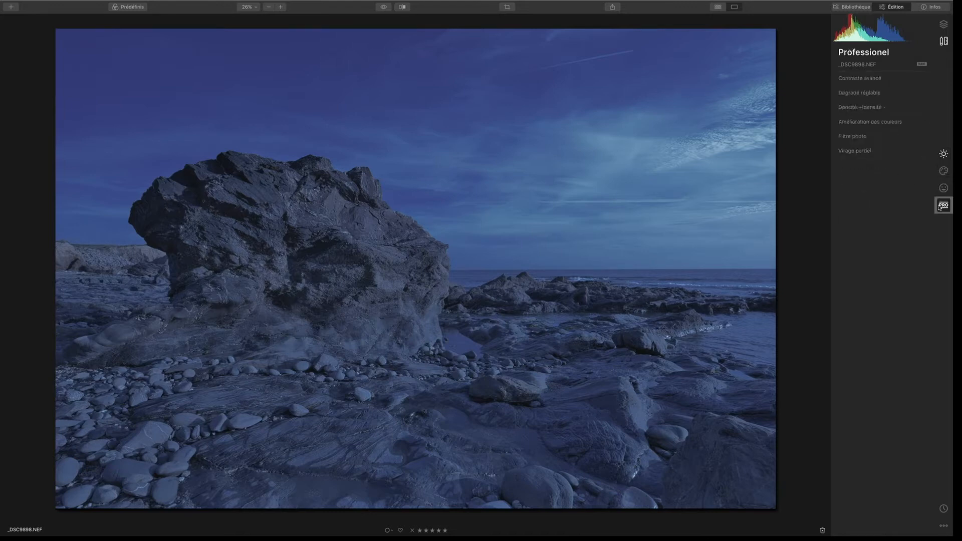
left_click(871, 80)
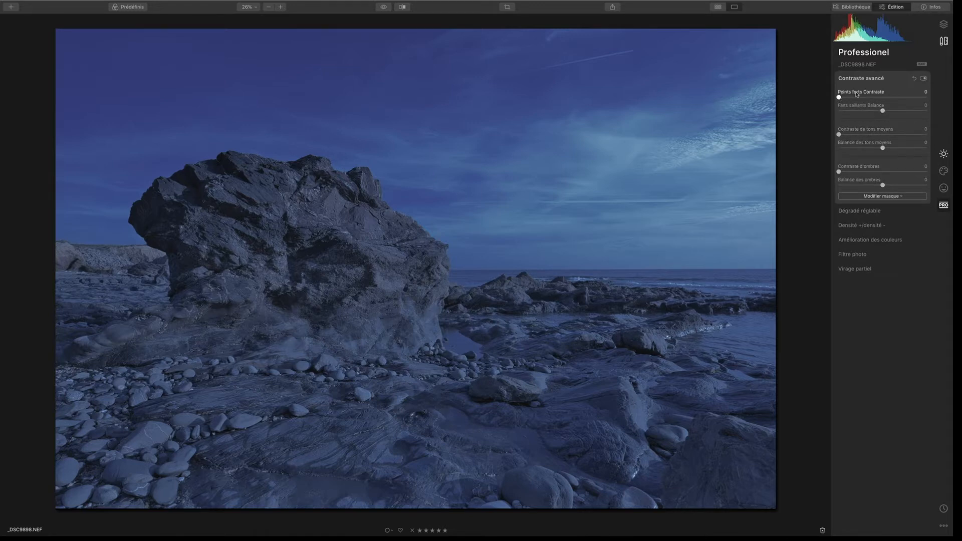
left_click_drag(839, 97, 859, 110)
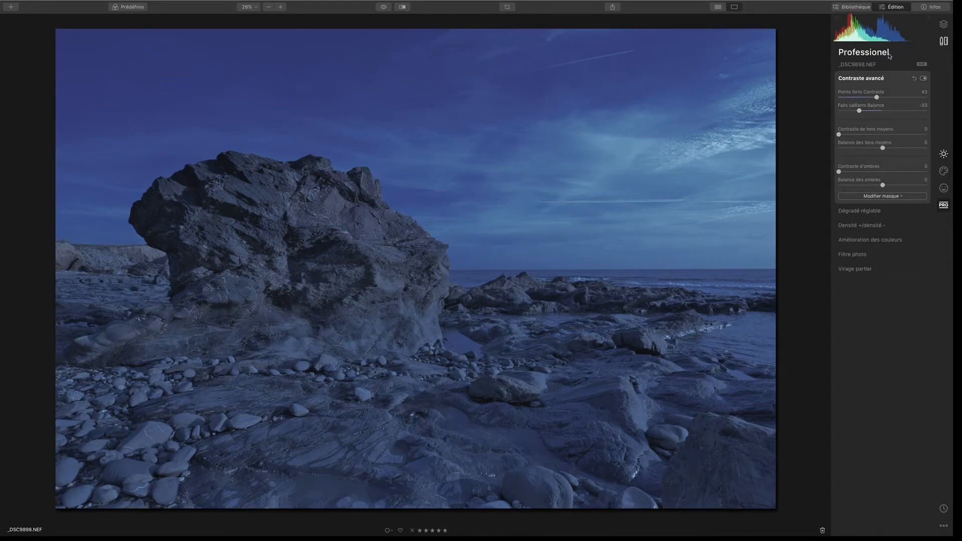
- In advanced contrast, set the highlights balance to 86, the midtone contrast to 40 and the midtone balance to 6
left_click_drag(858, 110, 836, 111)
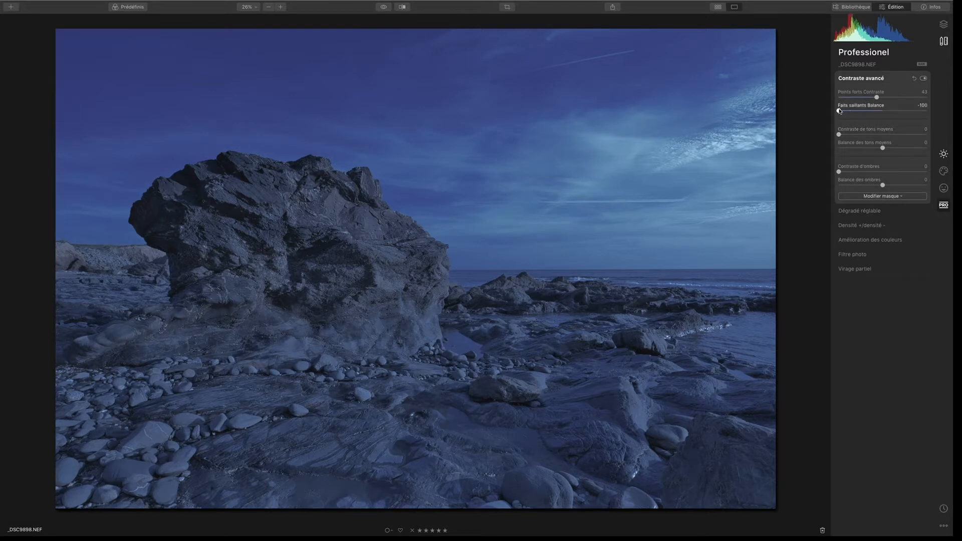
left_click_drag(839, 111, 921, 111)
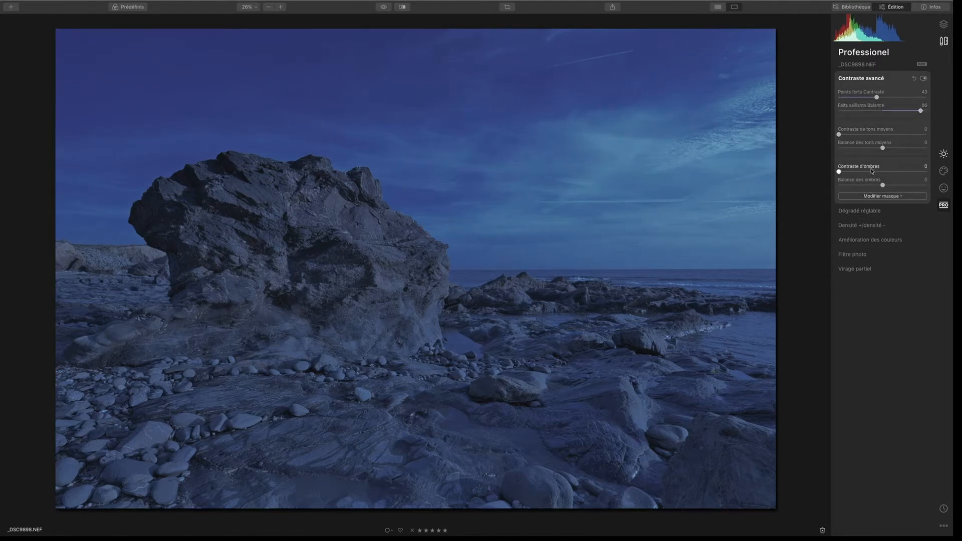
left_click_drag(839, 135, 887, 151)
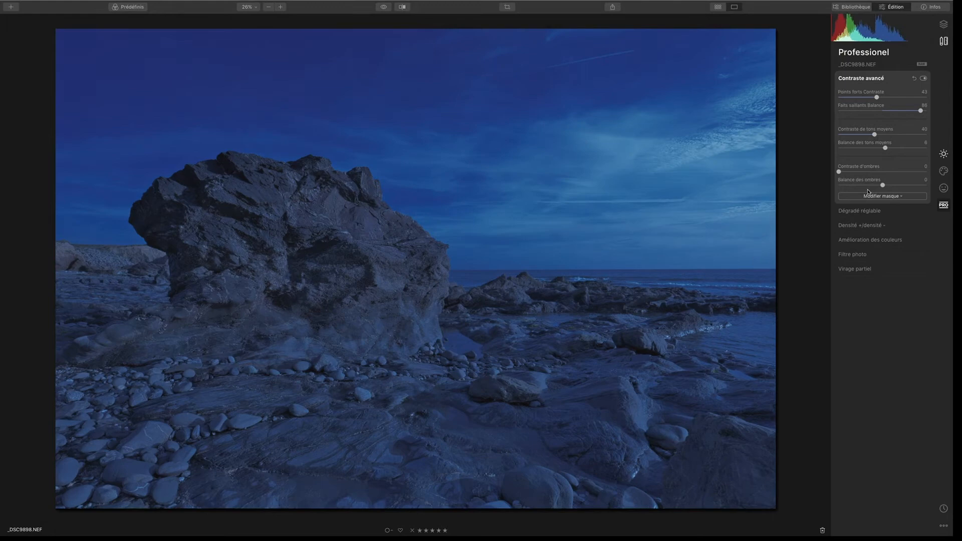
- Set the shadow contrast to 36 with balance 4, raise the midtone balance to 35, and compare with the original photo
left_click_drag(839, 173, 889, 185)
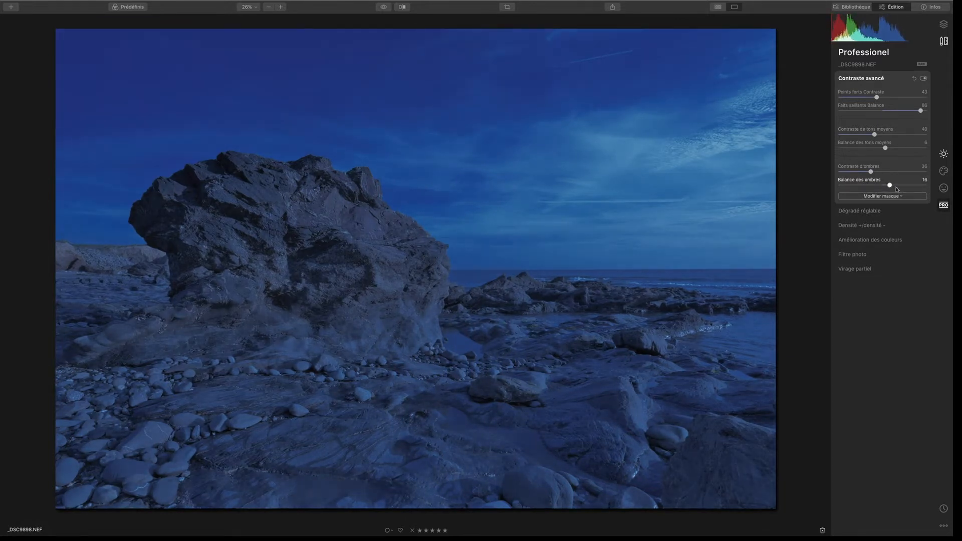
left_click_drag(890, 185, 884, 189)
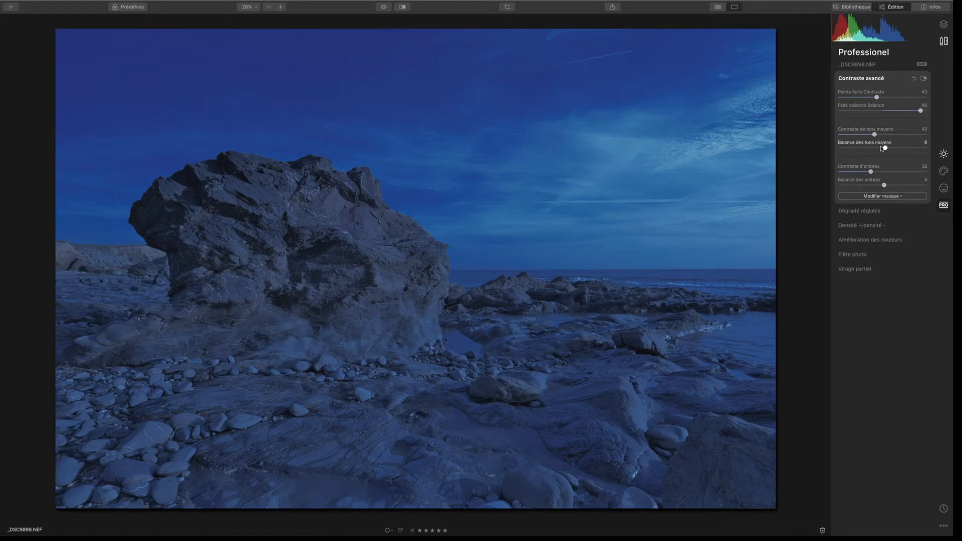
left_click_drag(885, 147, 897, 149)
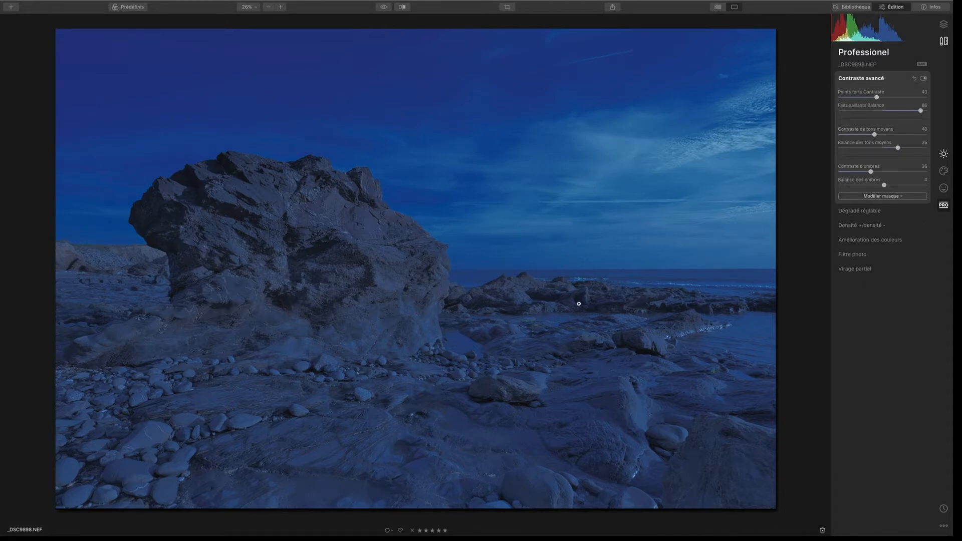
left_click(384, 6)
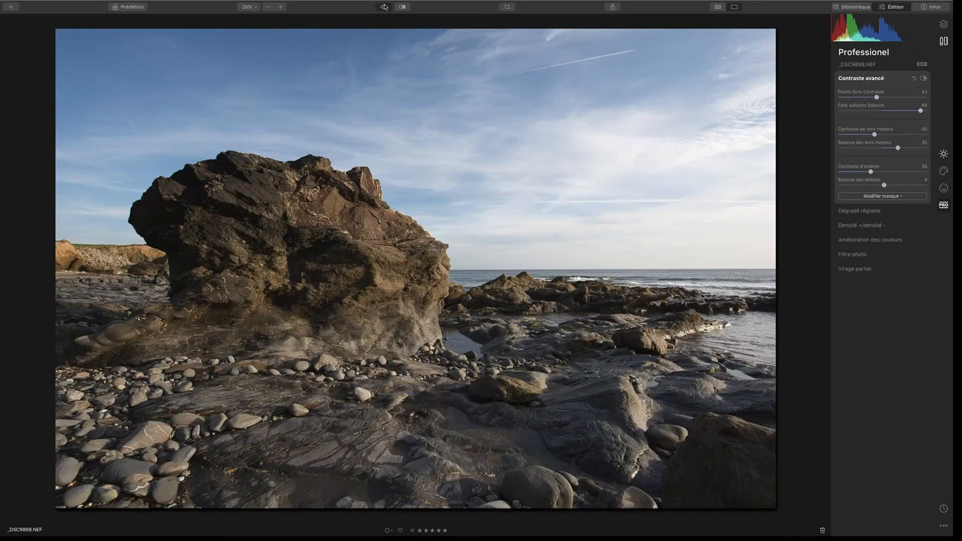
left_click(385, 7)
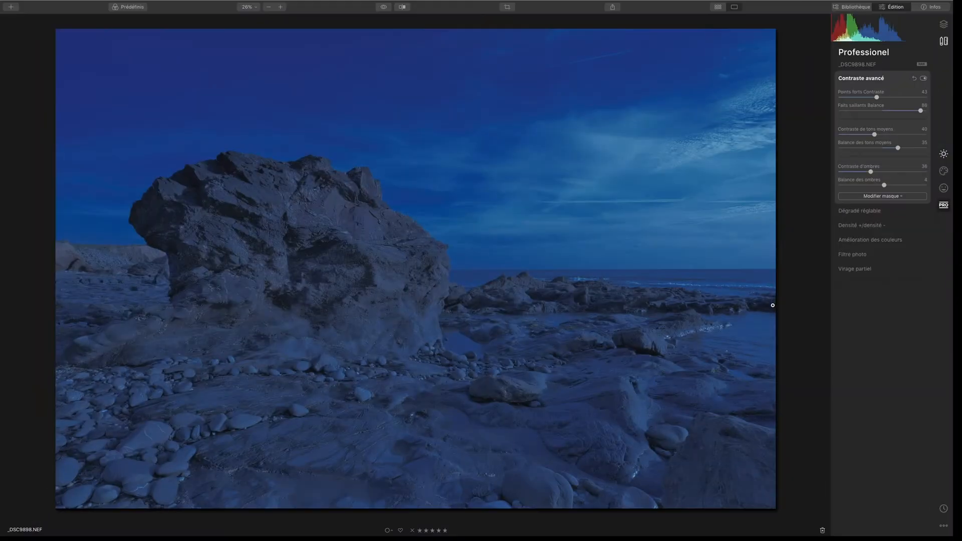
- Add two new adjustment layers above the photo
left_click(941, 26)
left_click(922, 53)
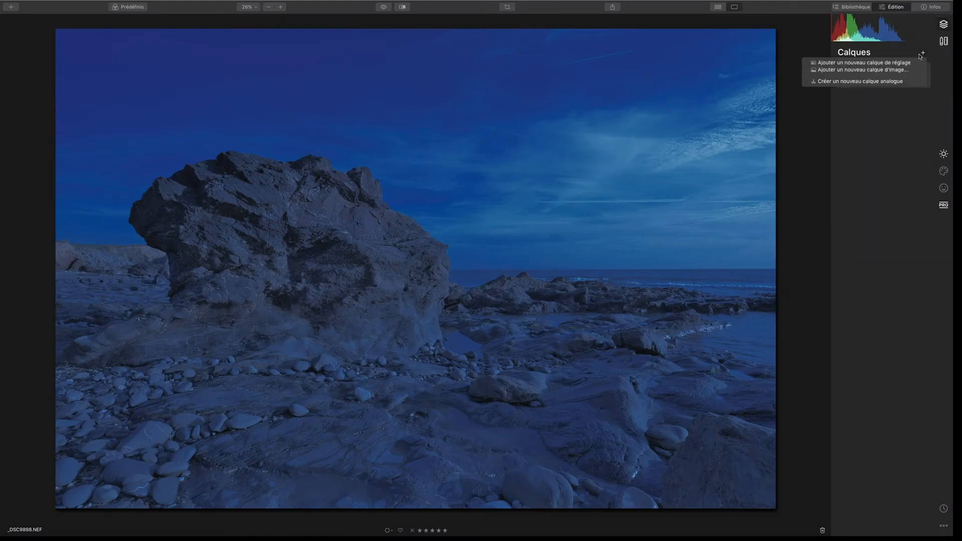
left_click(904, 64)
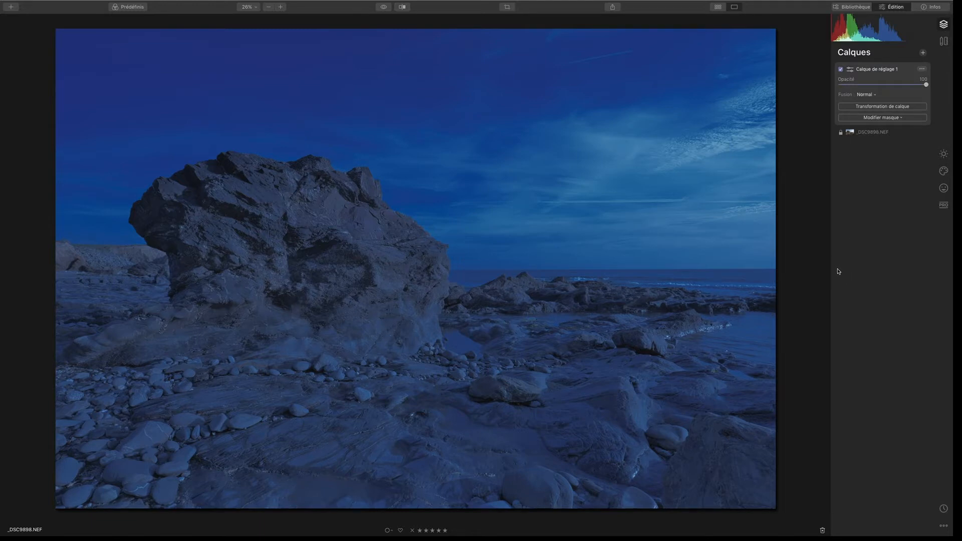
left_click(922, 54)
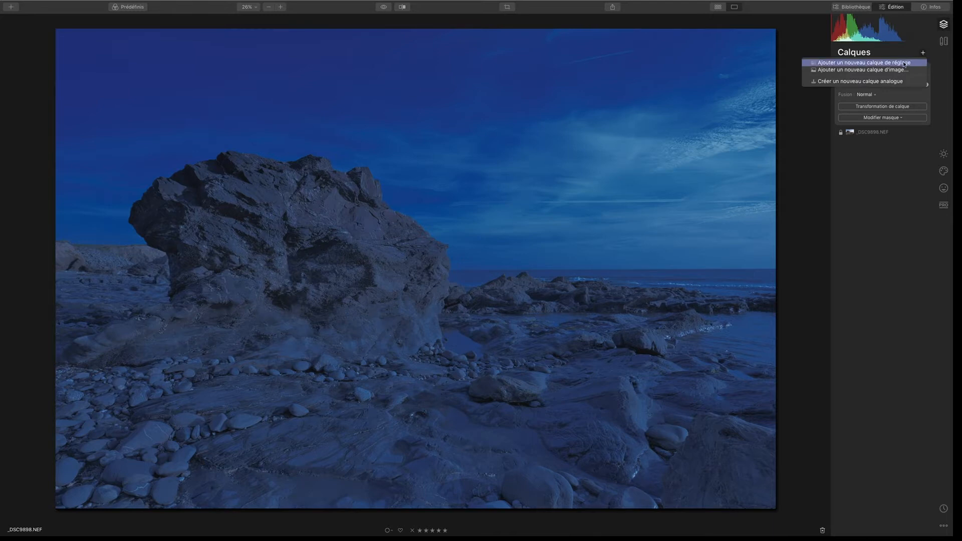
left_click(904, 63)
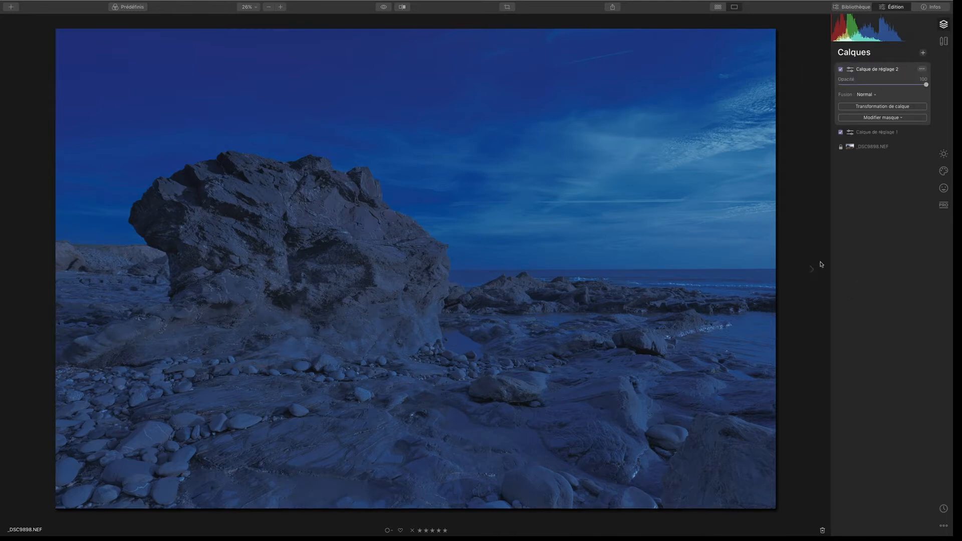
- Display the luminosity presets and browse the gallery of preset collections
mouse_move(577, 539)
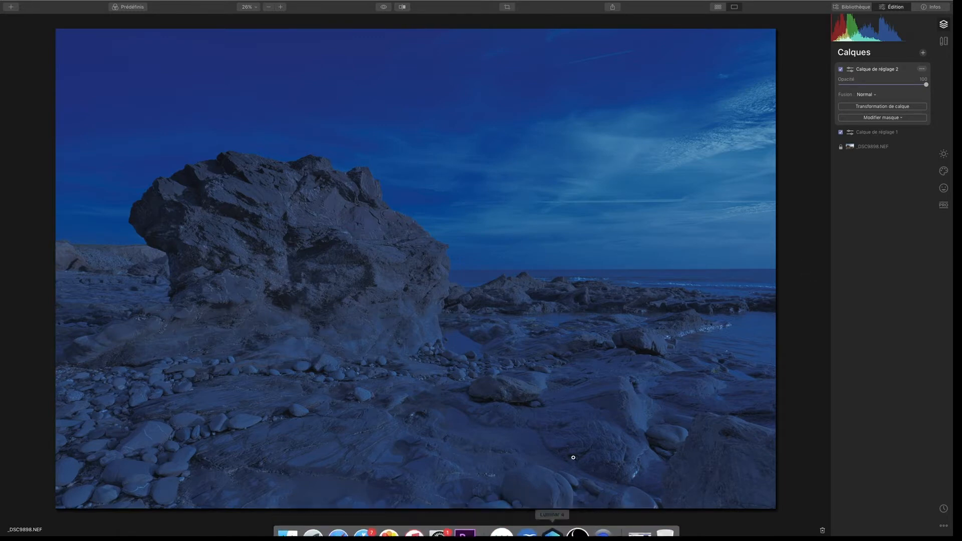
left_click(134, 8)
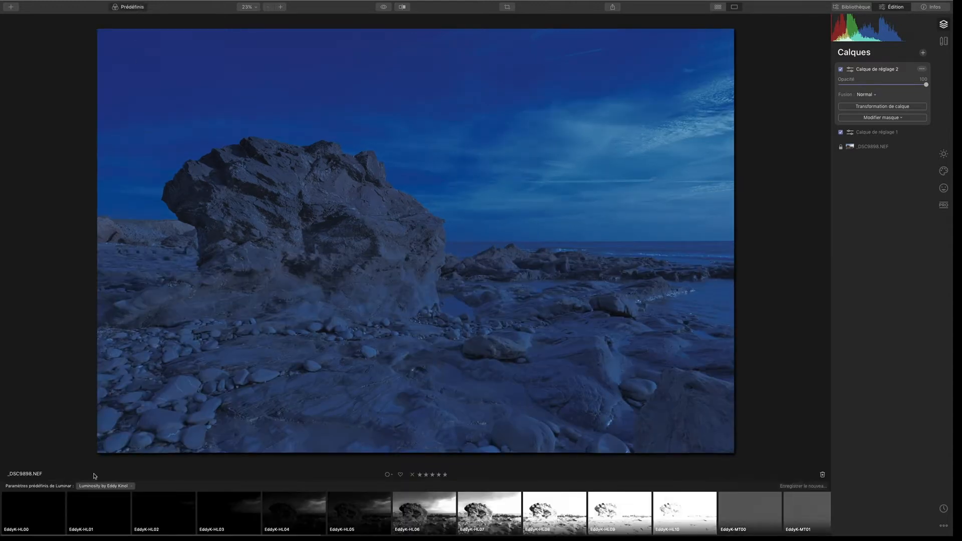
left_click(126, 486)
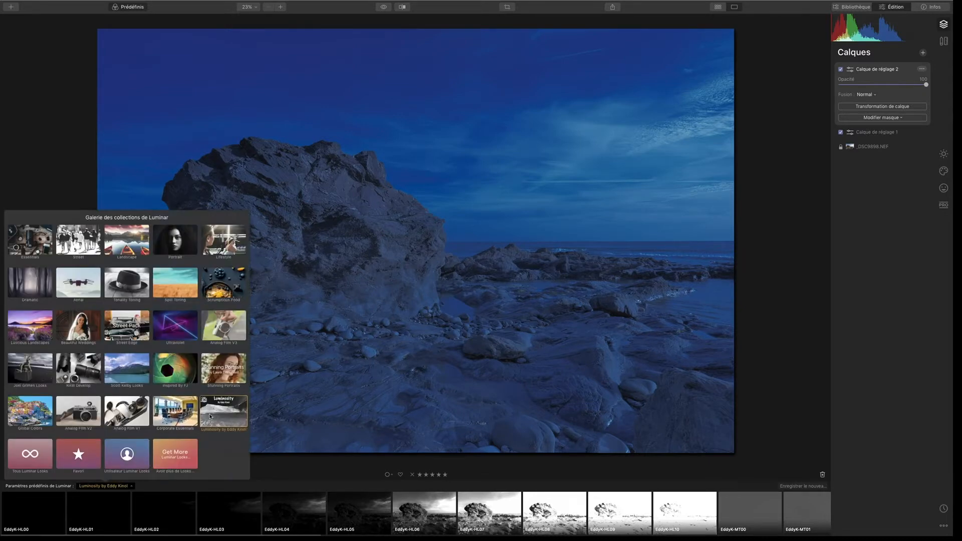
left_click(276, 461)
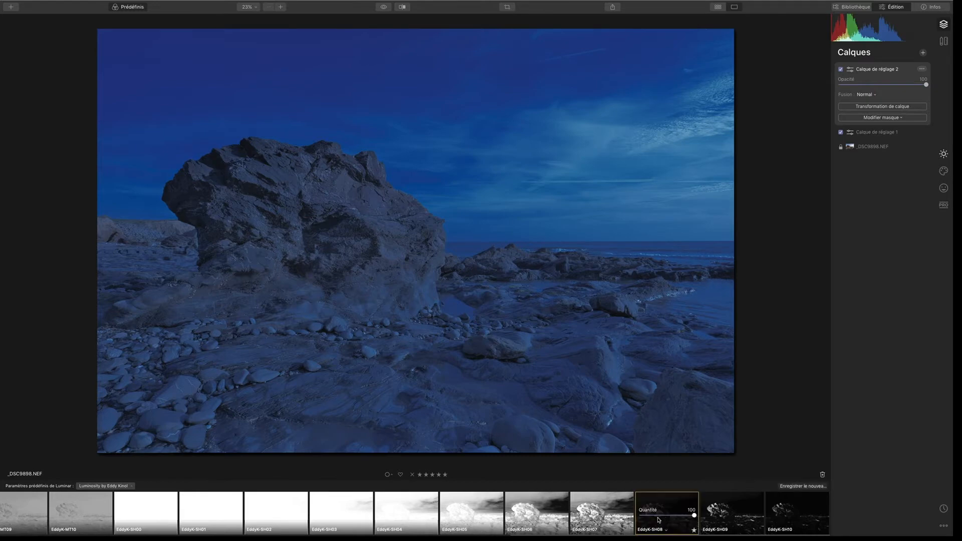
- Try the shadow luminosity presets SH08 and SH07 on the second adjustment layer and apply EddyK-SH09
left_click(658, 521)
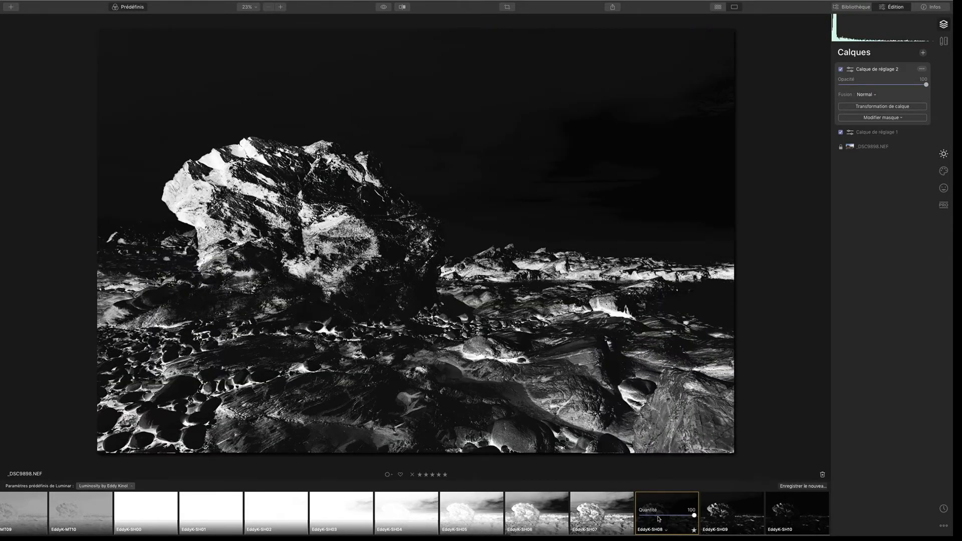
left_click(608, 511)
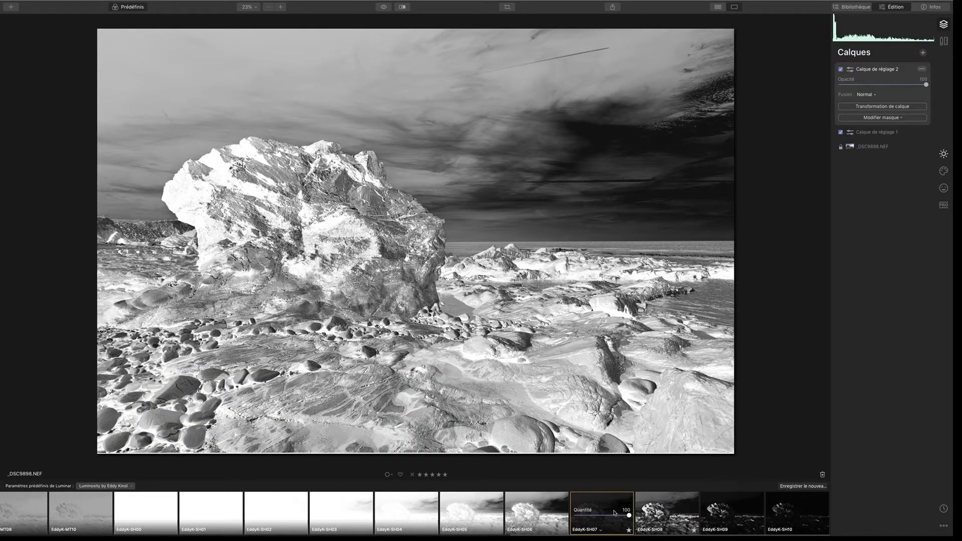
left_click(650, 507)
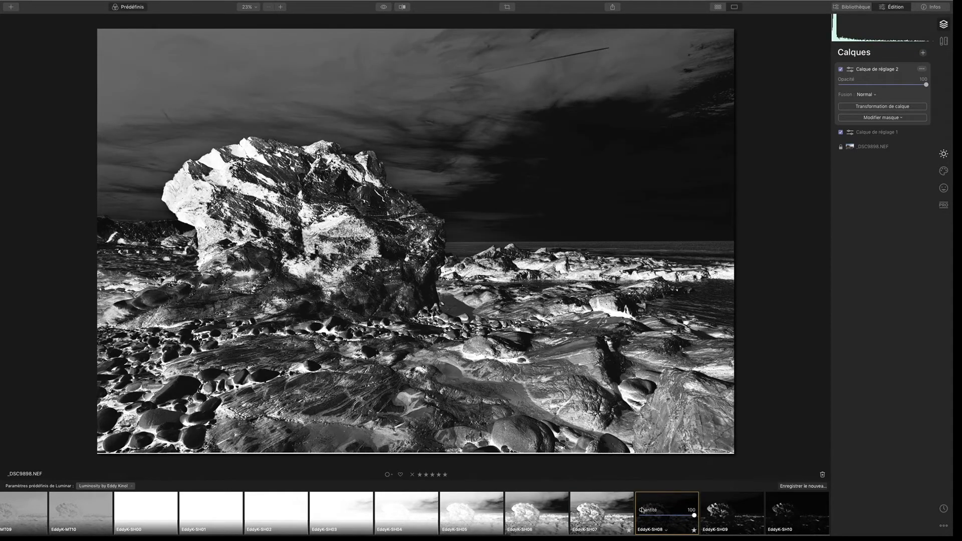
left_click(714, 509)
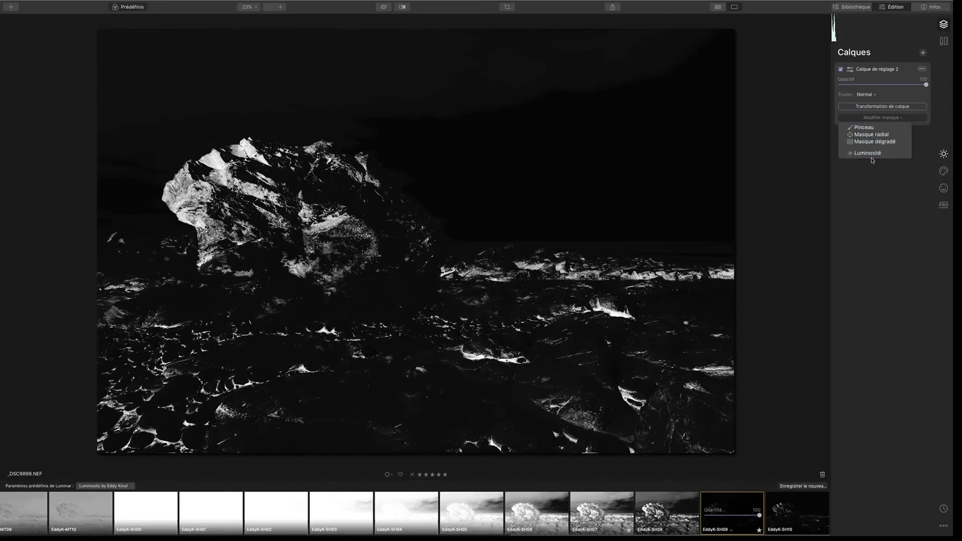
- Create a luminosity mask on the second adjustment layer, copy the mask, and delete that layer
left_click(873, 152)
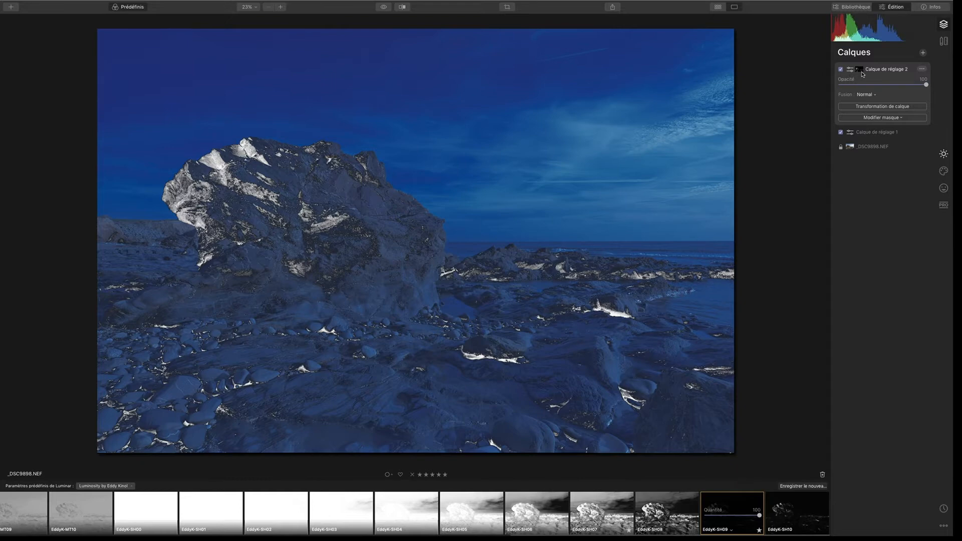
right_click(858, 71)
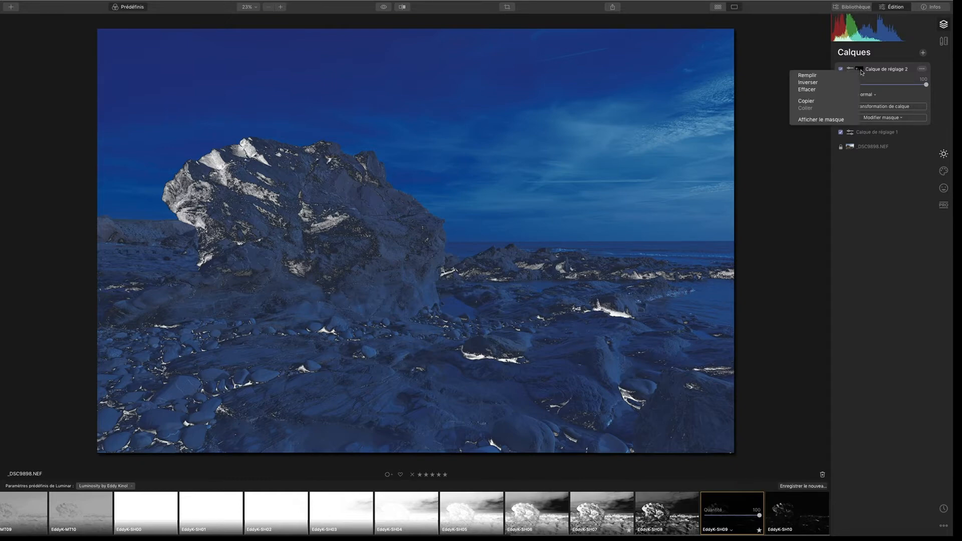
left_click(820, 102)
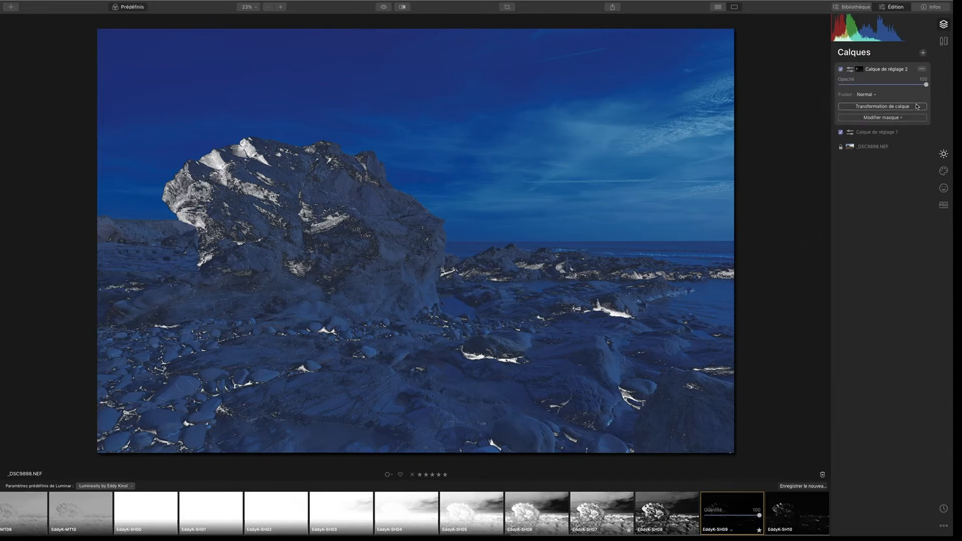
left_click(922, 70)
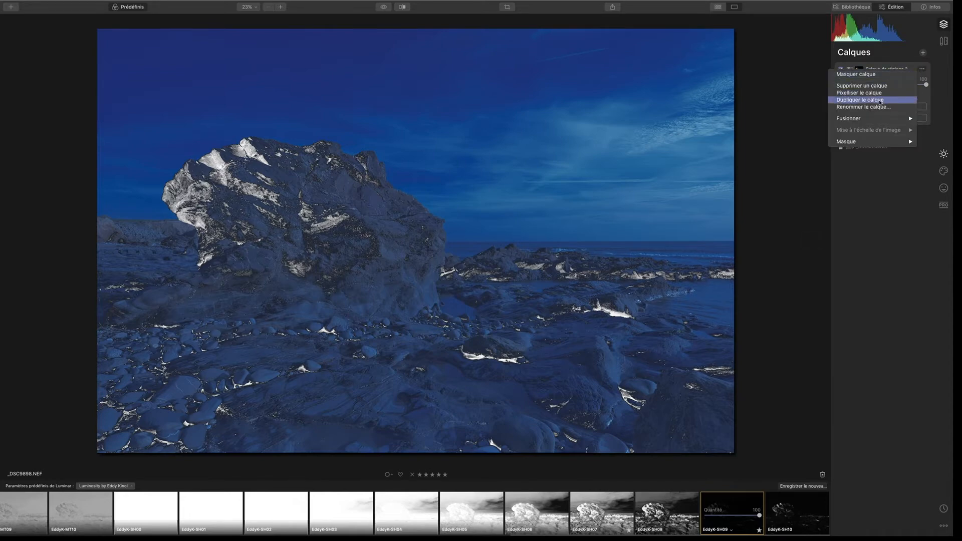
left_click(885, 86)
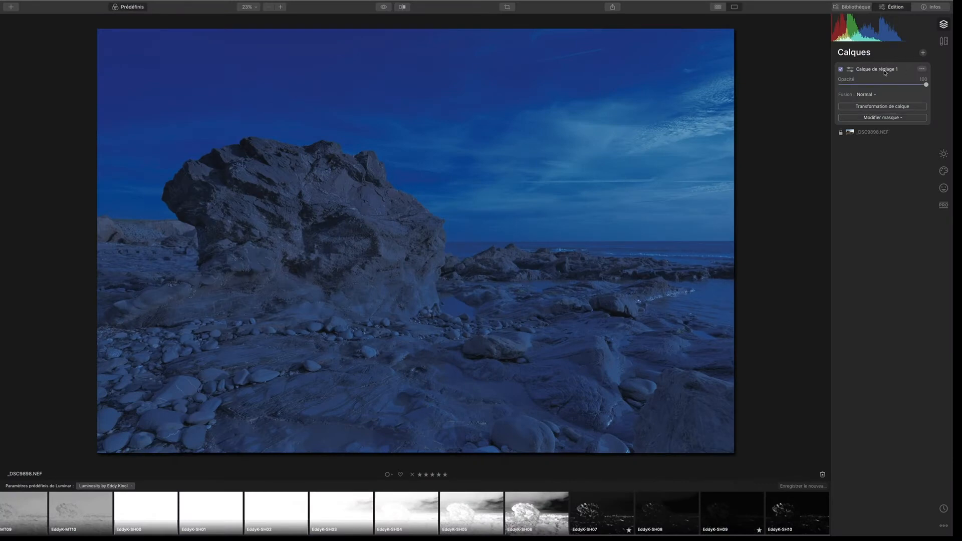
- Start a brush mask on the Lumière filter of the first adjustment layer and paste the copied luminosity mask into it
left_click(945, 155)
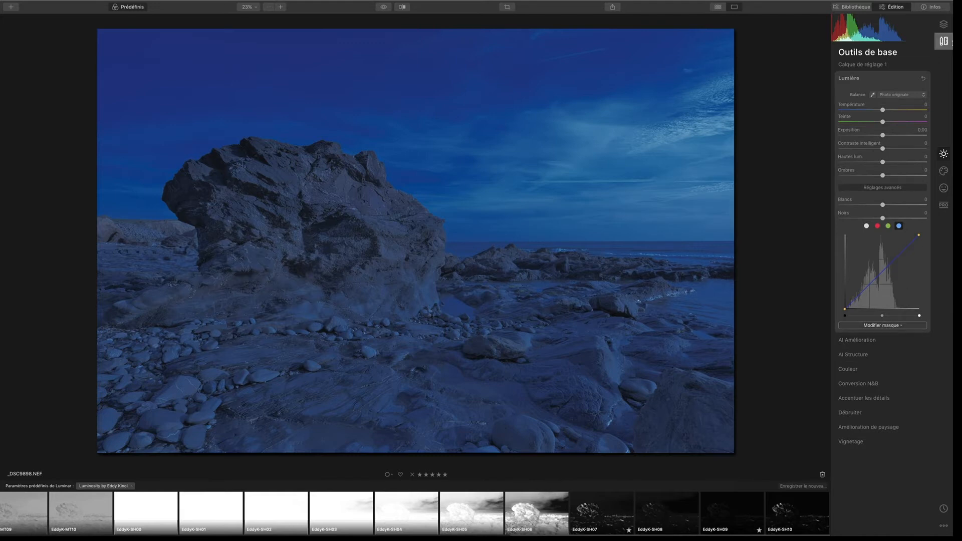
left_click(943, 24)
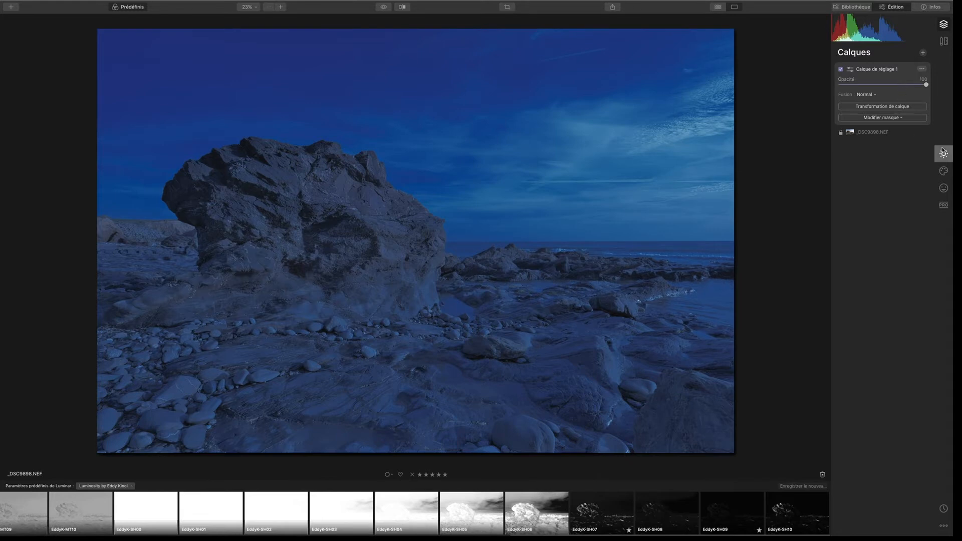
left_click(939, 156)
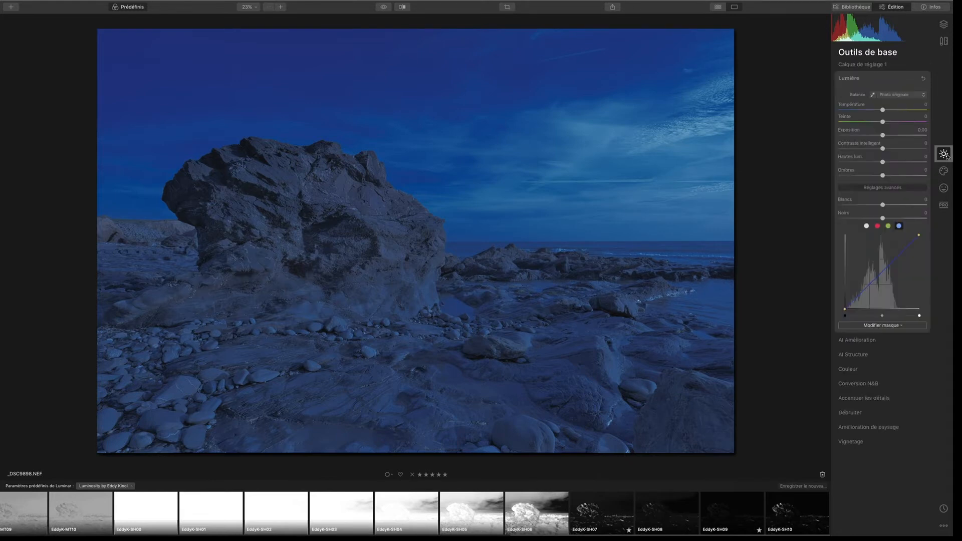
left_click(898, 326)
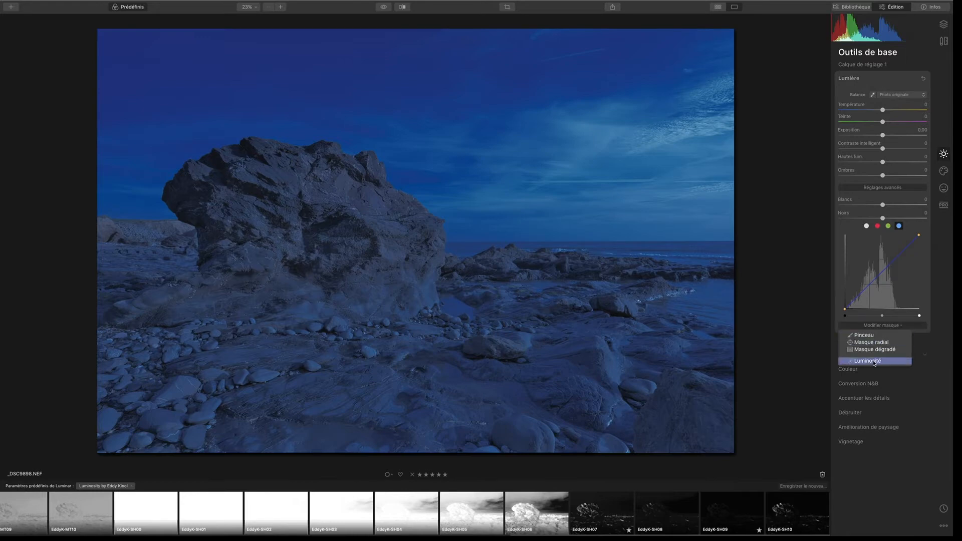
left_click(877, 335)
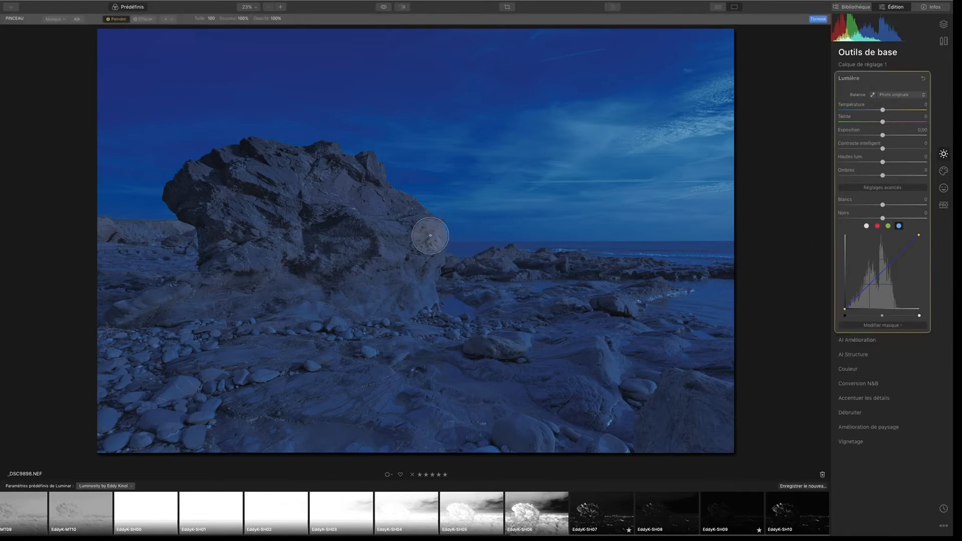
left_click(410, 229)
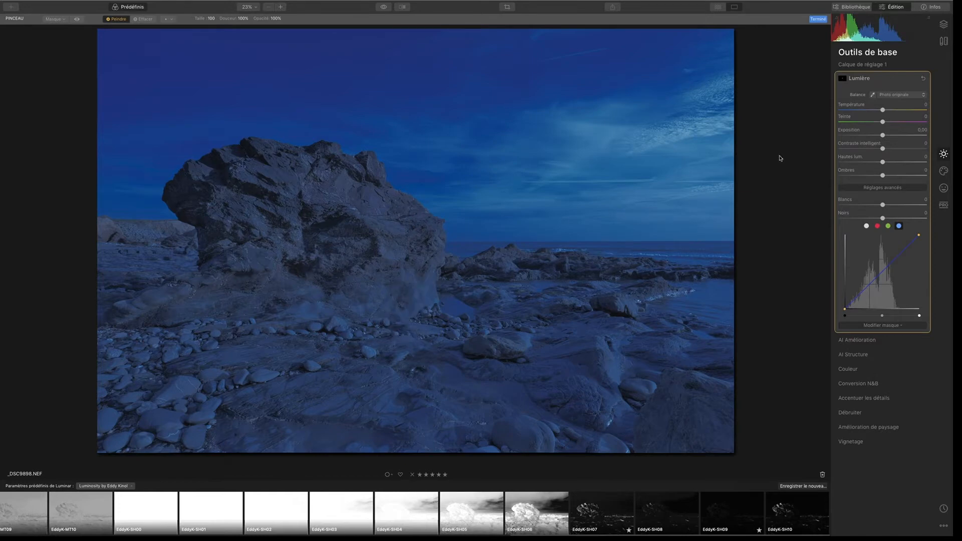
left_click(845, 80)
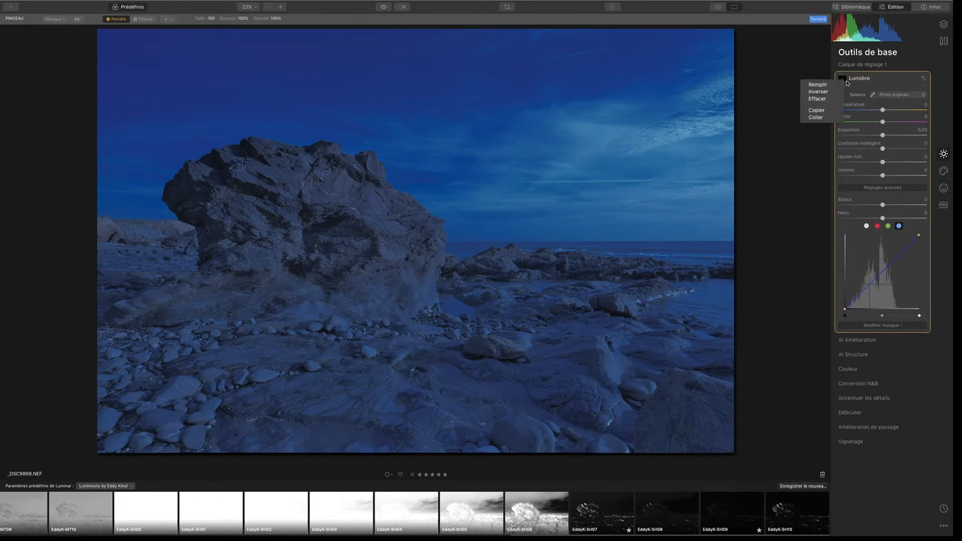
left_click(822, 119)
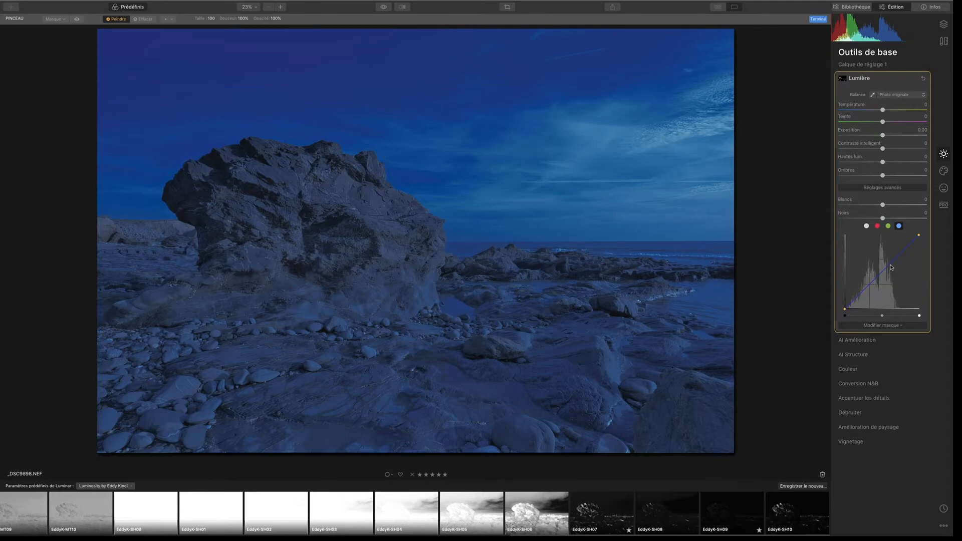
- Reopen the brush mask on the Lumière filter and preview its red overlay over the rocks' shadows
left_click(887, 327)
left_click(884, 327)
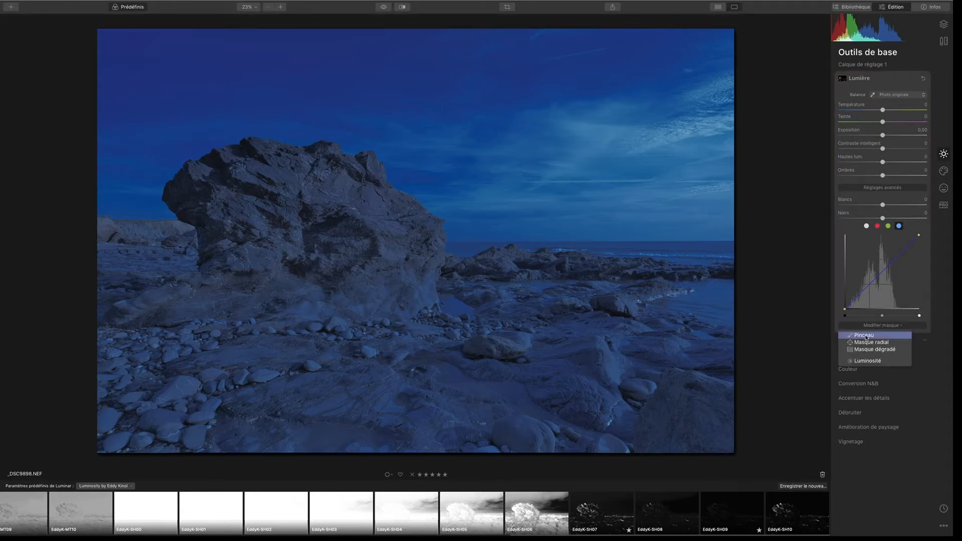
left_click(866, 337)
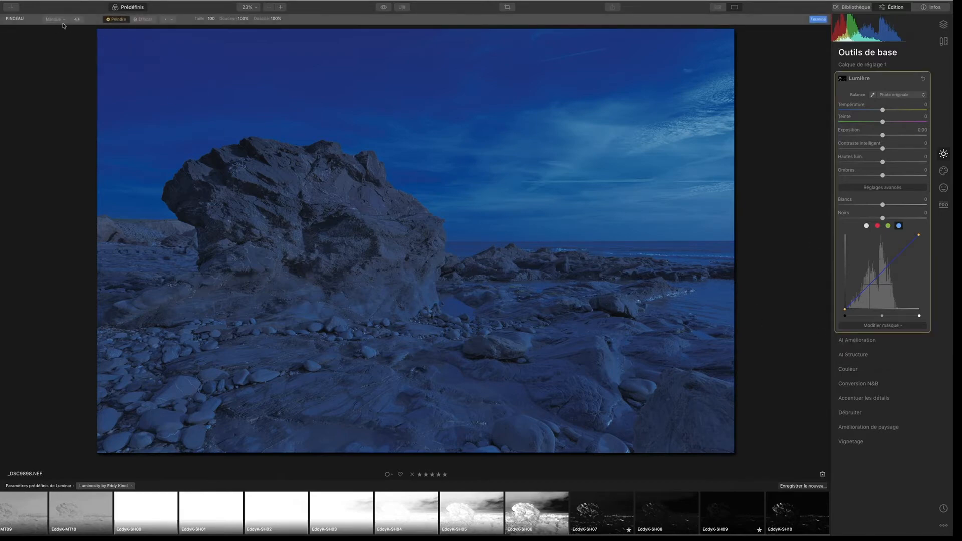
left_click(76, 19)
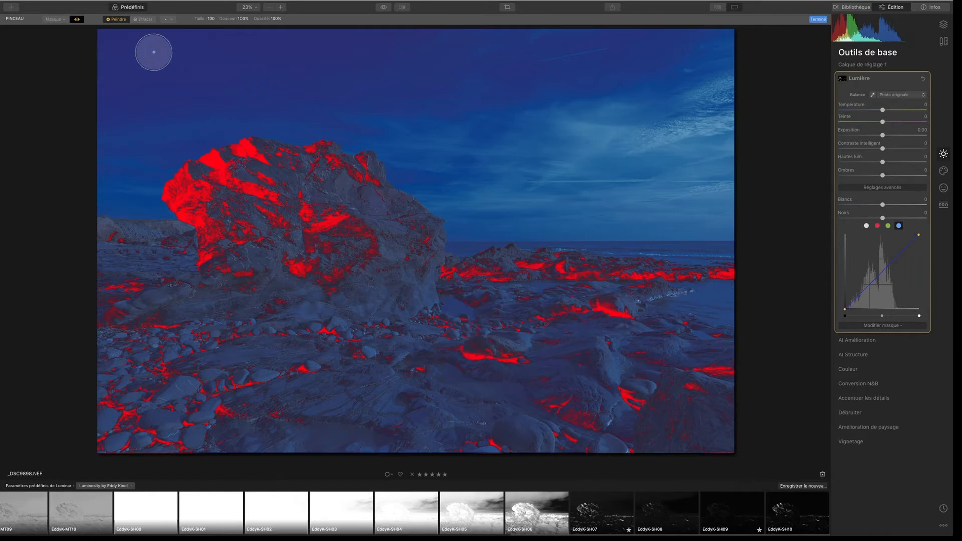
left_click(76, 20)
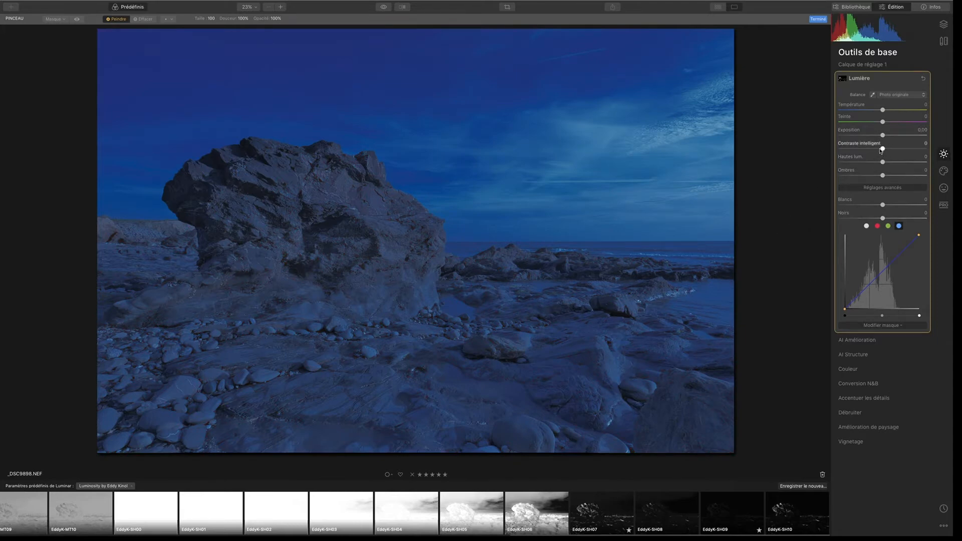
- Set the masked Lumière filter to smart contrast -83, highlights 56, shadows 20, exposure 0.10 and blacks 15
left_click_drag(882, 150, 859, 160)
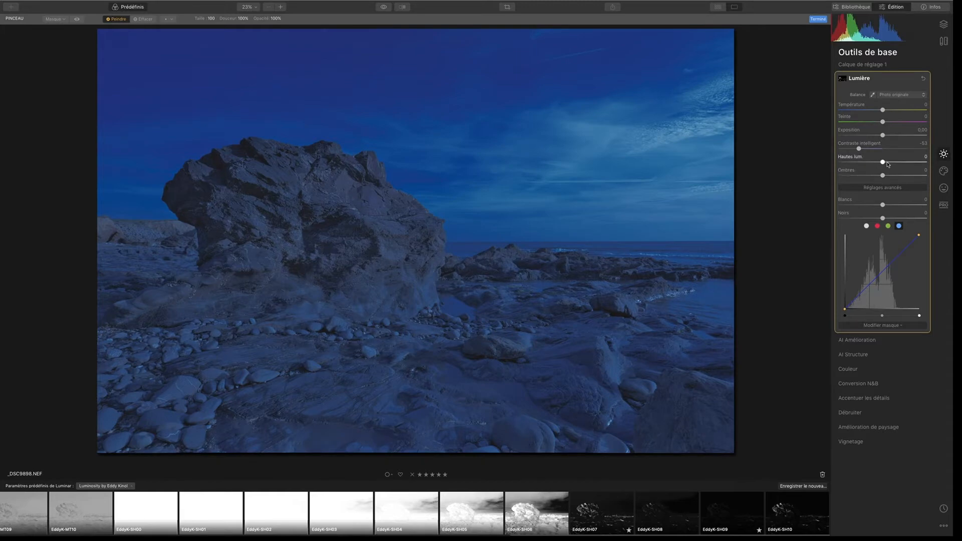
mouse_move(883, 163)
left_mouse_down()
mouse_move(859, 165)
mouse_move(888, 169)
mouse_move(856, 165)
mouse_move(907, 161)
mouse_move(891, 176)
left_mouse_up()
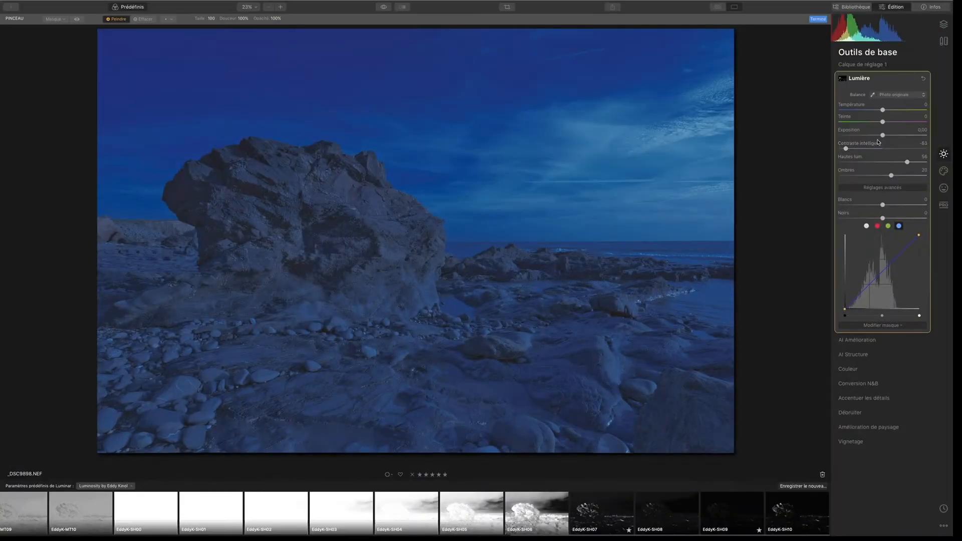
left_click_drag(882, 135, 883, 143)
mouse_move(884, 219)
left_mouse_down()
mouse_move(909, 219)
mouse_move(899, 218)
left_mouse_up()
left_click_drag(896, 217, 890, 217)
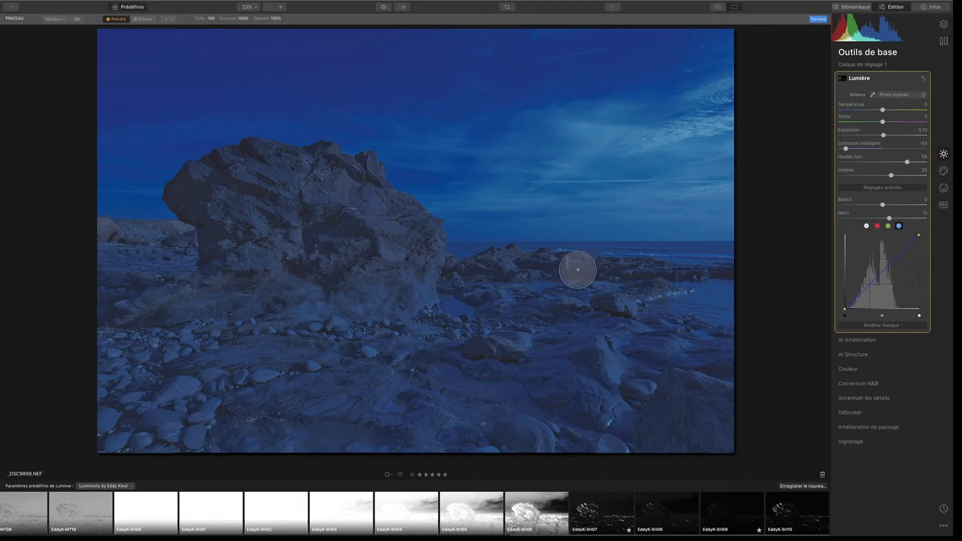
- Compare the edited blue version with the original photo several times
left_click(384, 8)
left_click(385, 8)
left_click(384, 9)
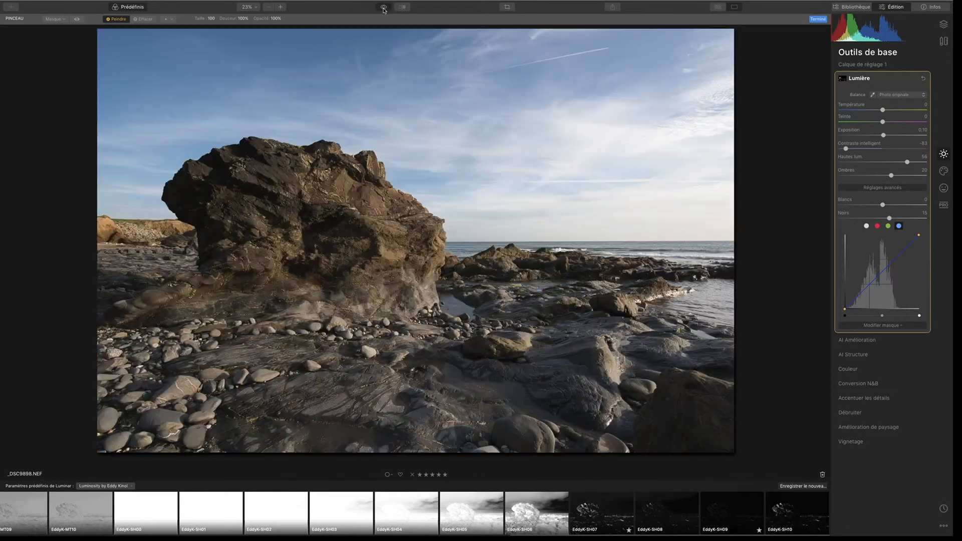
left_click(384, 9)
left_click(384, 9)
left_click(383, 9)
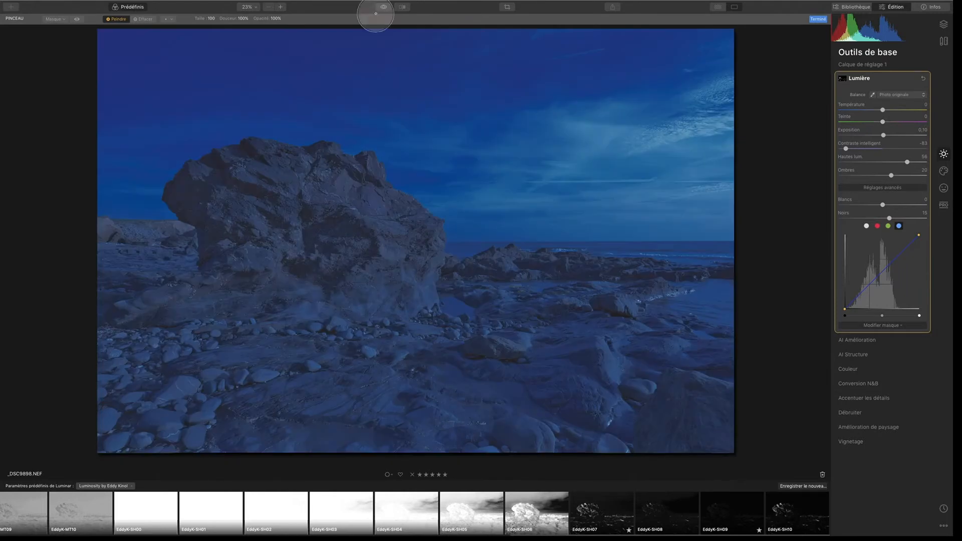
left_click(384, 9)
left_click(384, 9)
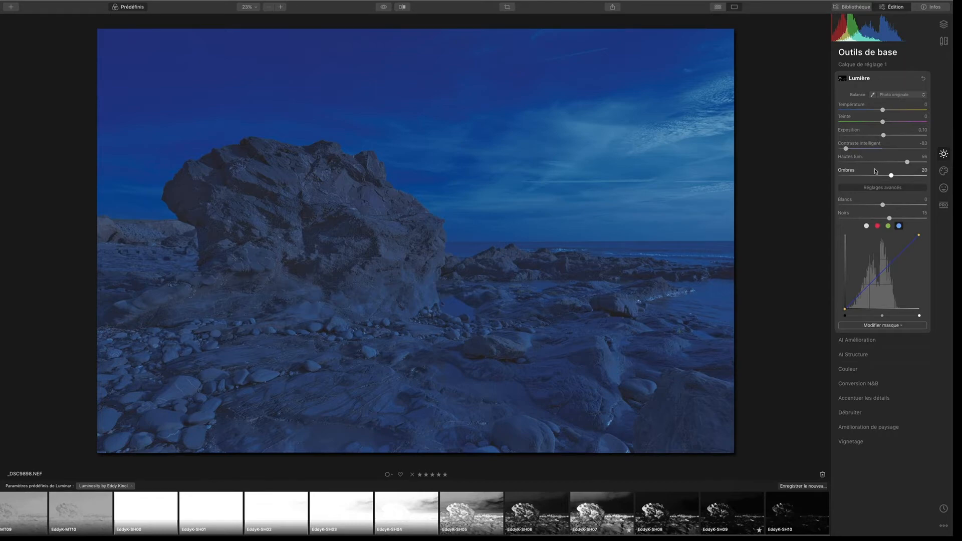
- Apply the Mystique effect to the first adjustment layer with an amount of 77 and shadows of 46
left_click(944, 171)
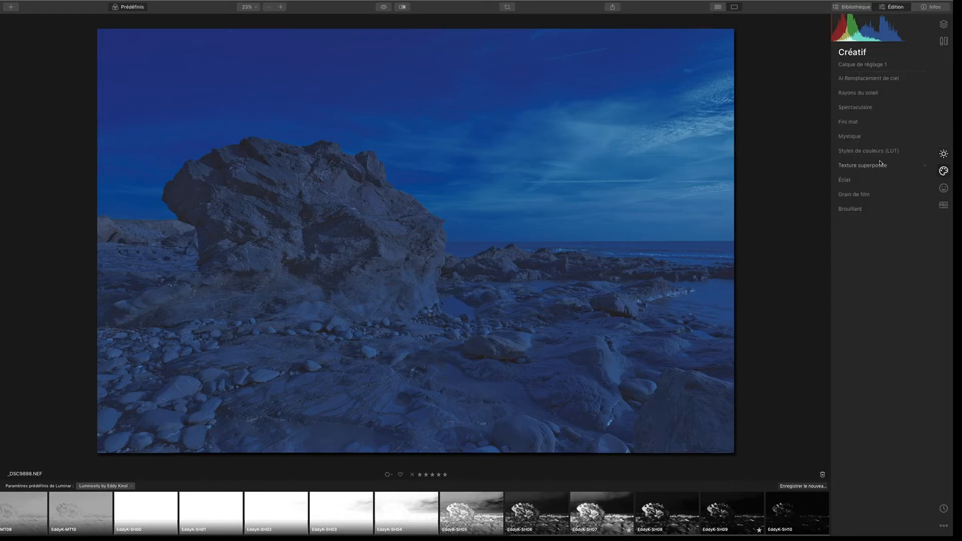
left_click(858, 137)
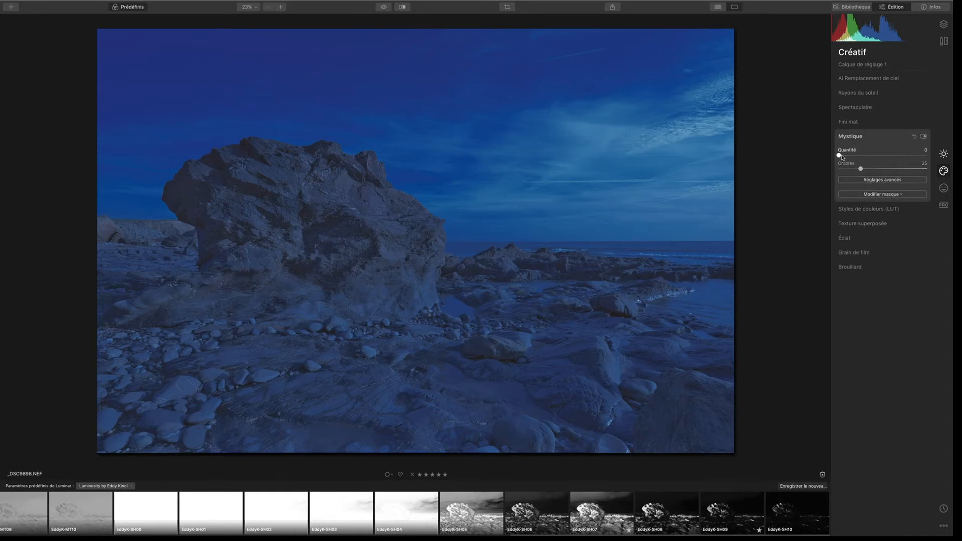
left_click_drag(841, 157, 911, 159)
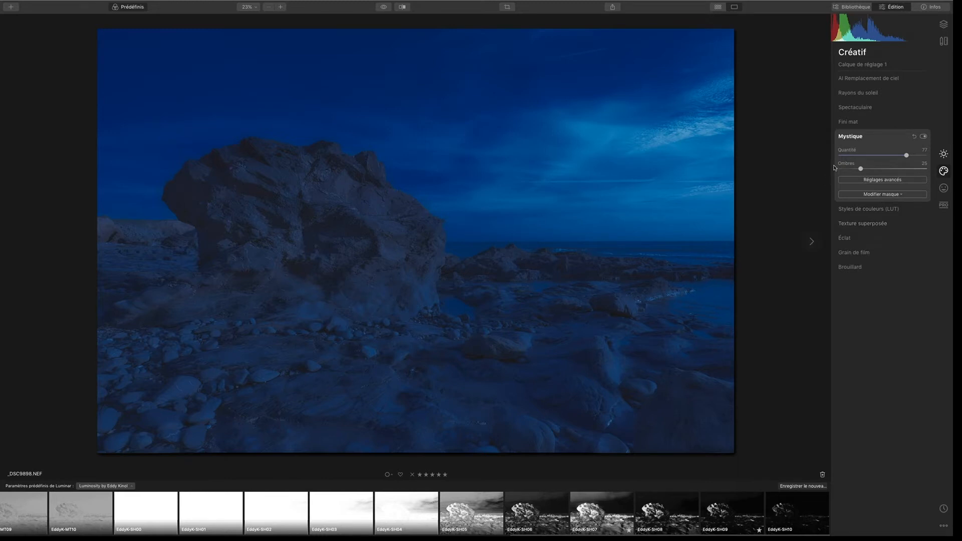
left_click_drag(861, 169, 882, 171)
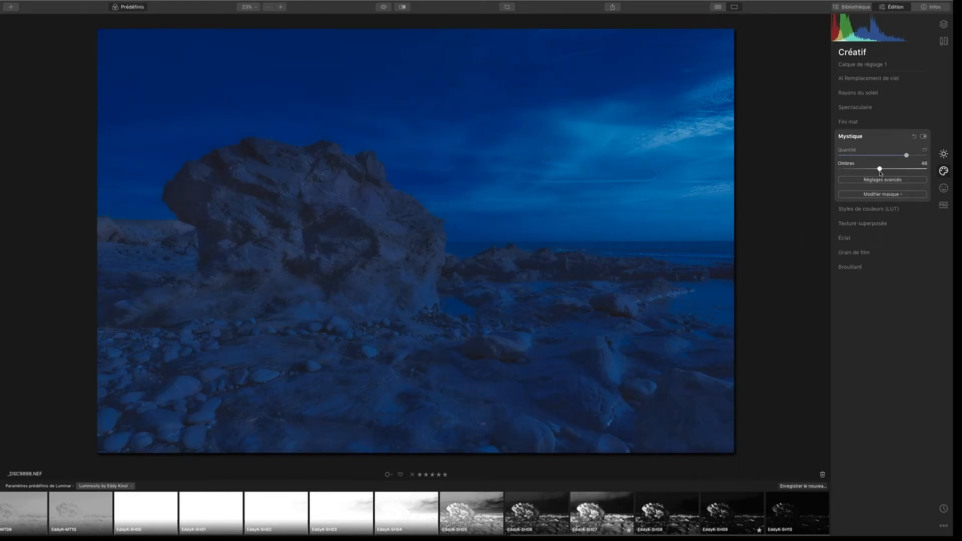
- Set Mystique's advanced smoothing to 40 and saturation to -48, comparing with the original photo
left_click(878, 184)
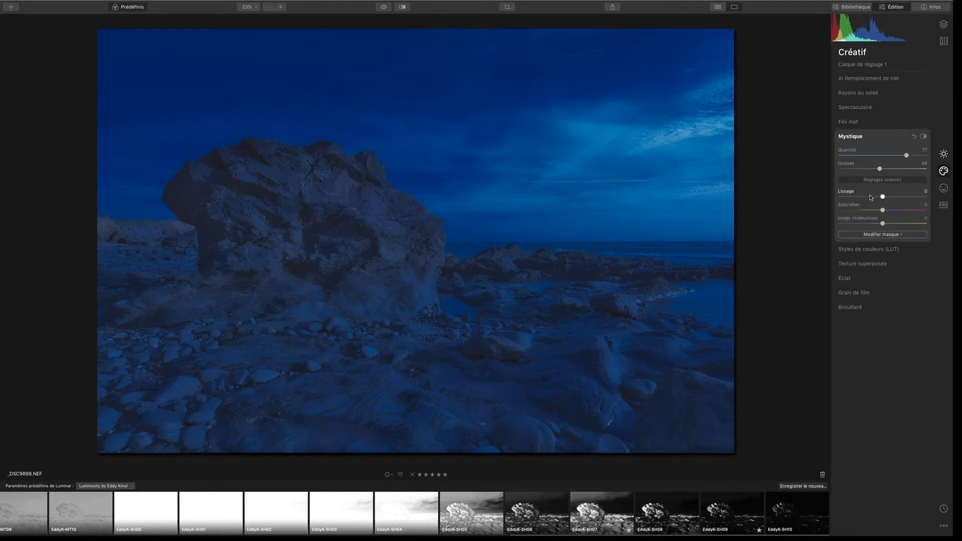
left_click_drag(884, 198, 900, 198)
left_click(385, 11)
left_click_drag(883, 211, 862, 215)
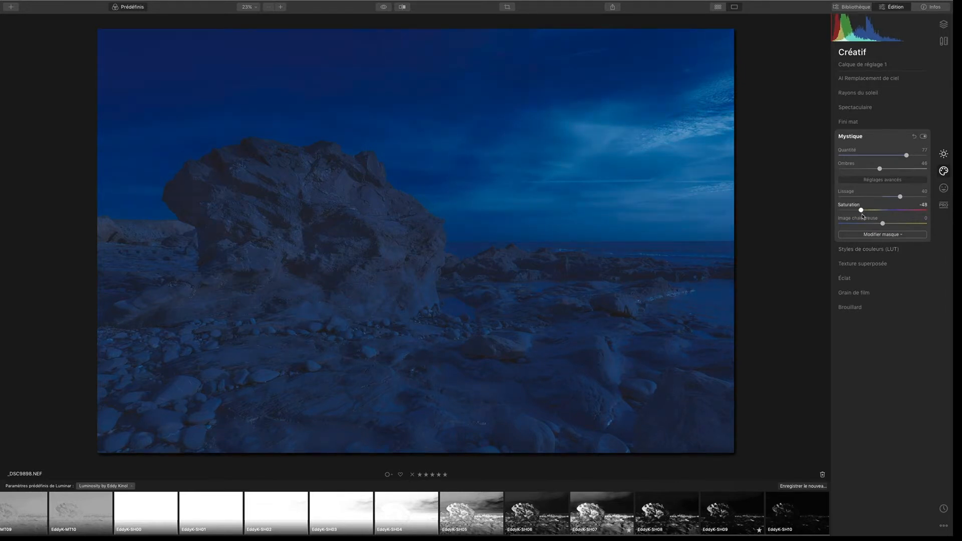
left_click(380, 6)
- Add a new adjustment layer above the first adjustment layer
left_click(943, 31)
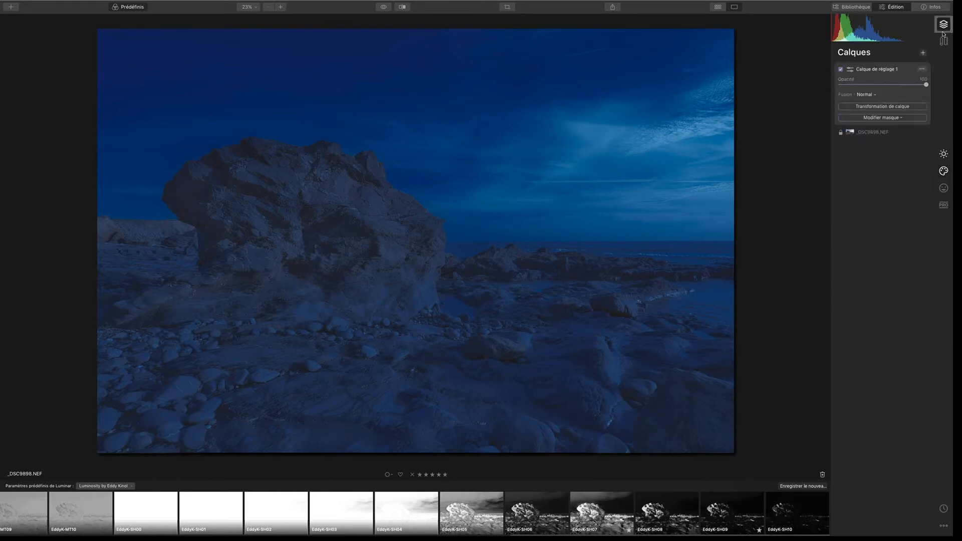
left_click(943, 155)
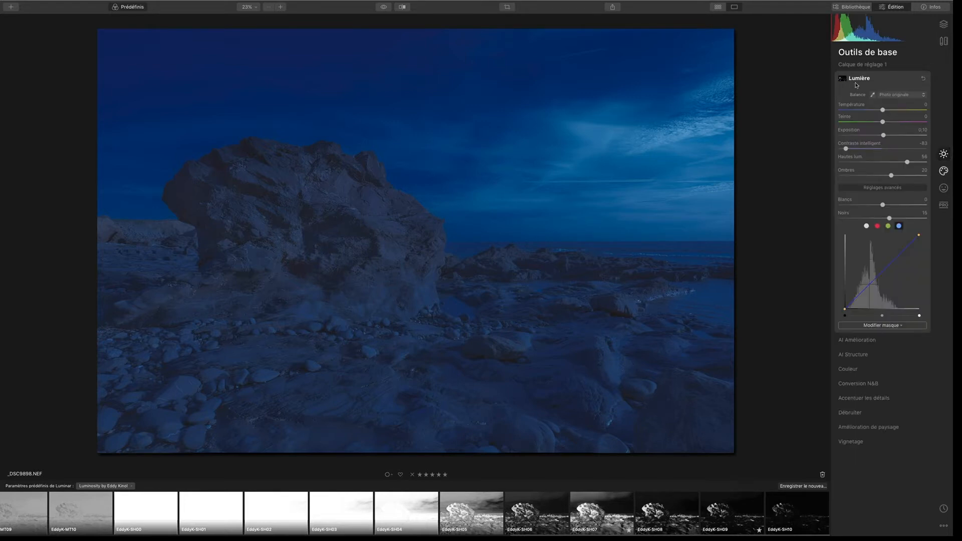
left_click(943, 24)
left_click(923, 53)
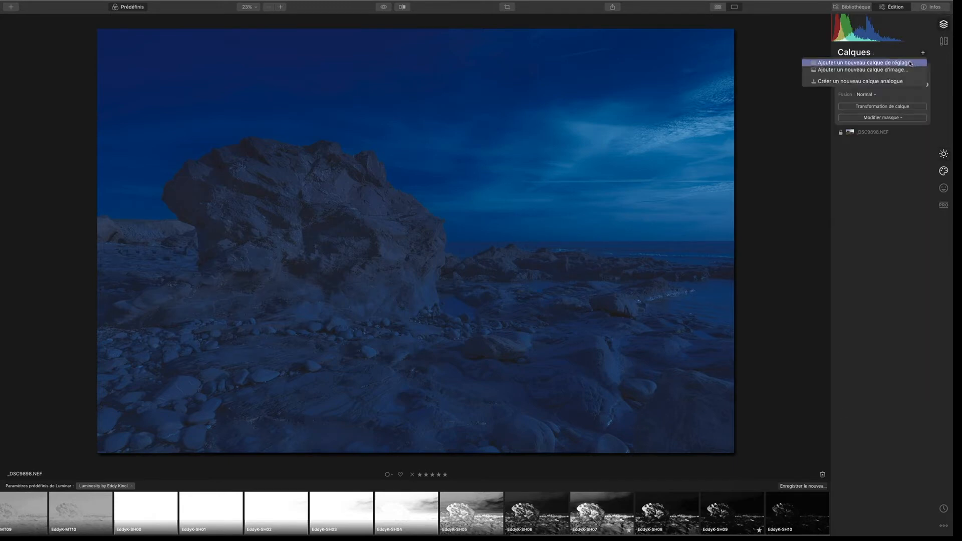
left_click(910, 61)
- Set Lumière on the second adjustment layer to exposure -0.35, smart contrast 46 and highlights 12
left_click(943, 153)
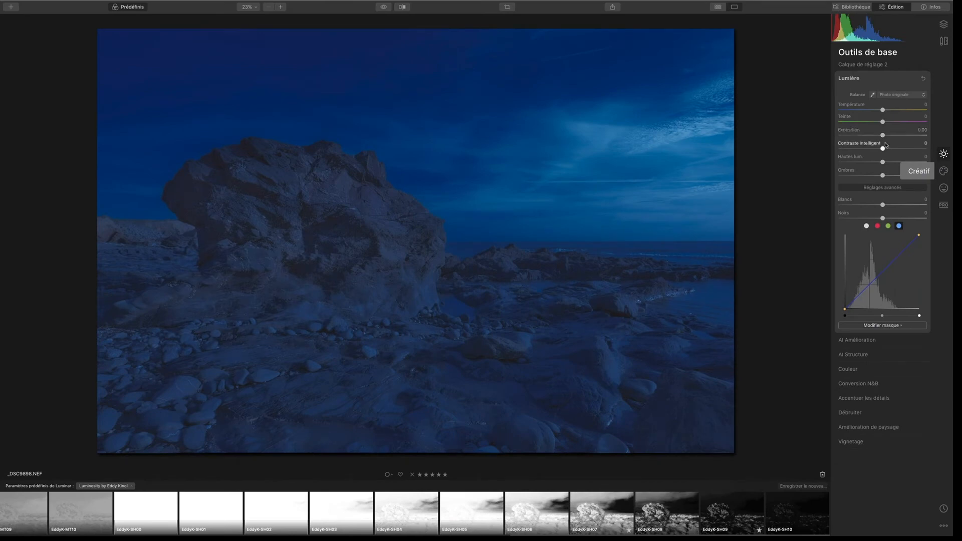
mouse_move(884, 136)
left_mouse_down()
mouse_move(896, 137)
mouse_move(897, 150)
left_mouse_up()
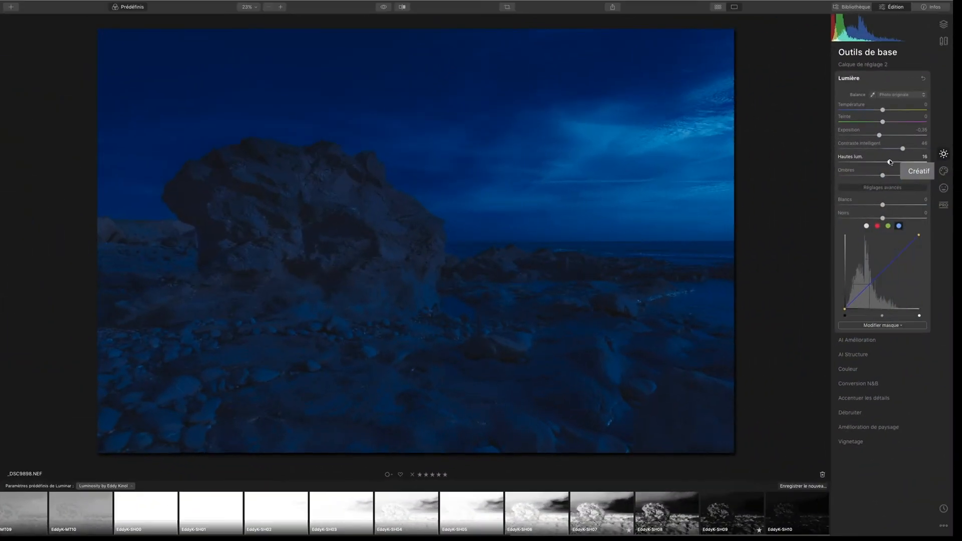
left_click_drag(882, 162, 886, 162)
- Paint a size 52 brush mask over the rocks and foreground on the second adjustment layer, and set its exposure to 0.45
left_click(942, 28)
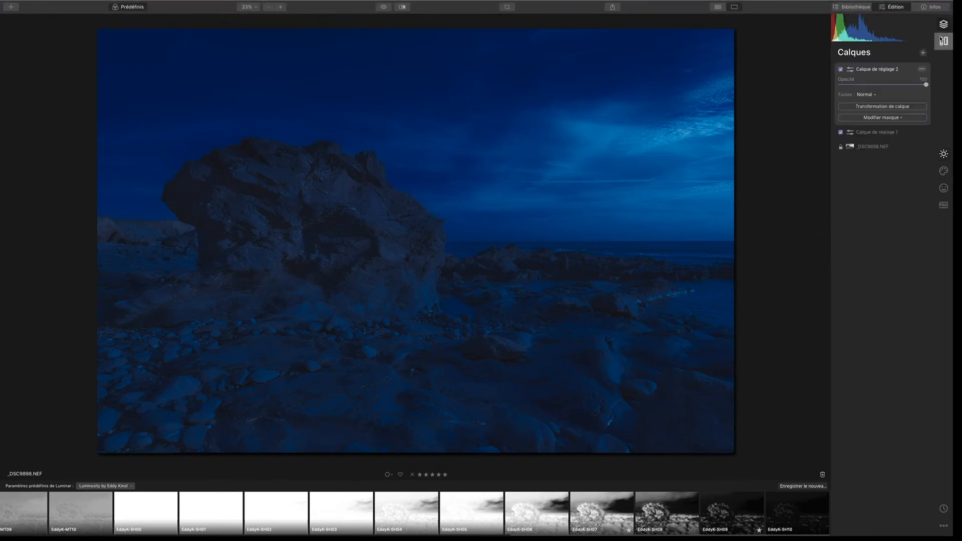
left_click(886, 119)
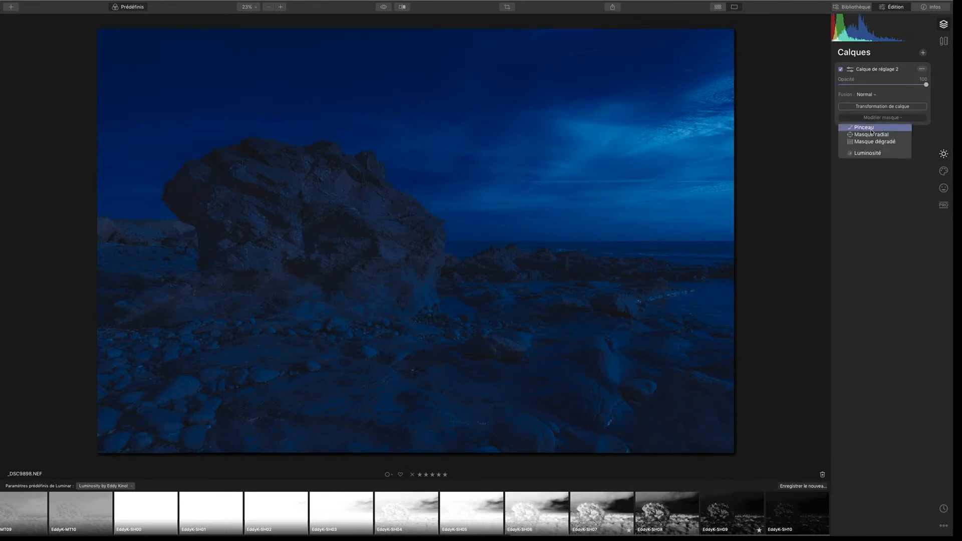
left_click(871, 129)
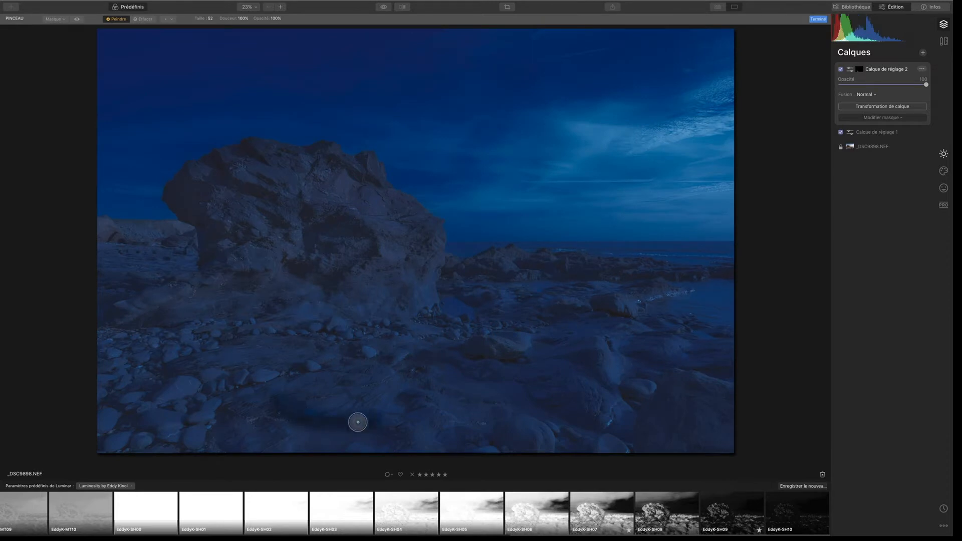
mouse_move(346, 420)
left_mouse_down()
mouse_move(397, 415)
mouse_move(654, 444)
mouse_move(230, 236)
mouse_move(445, 299)
left_mouse_up()
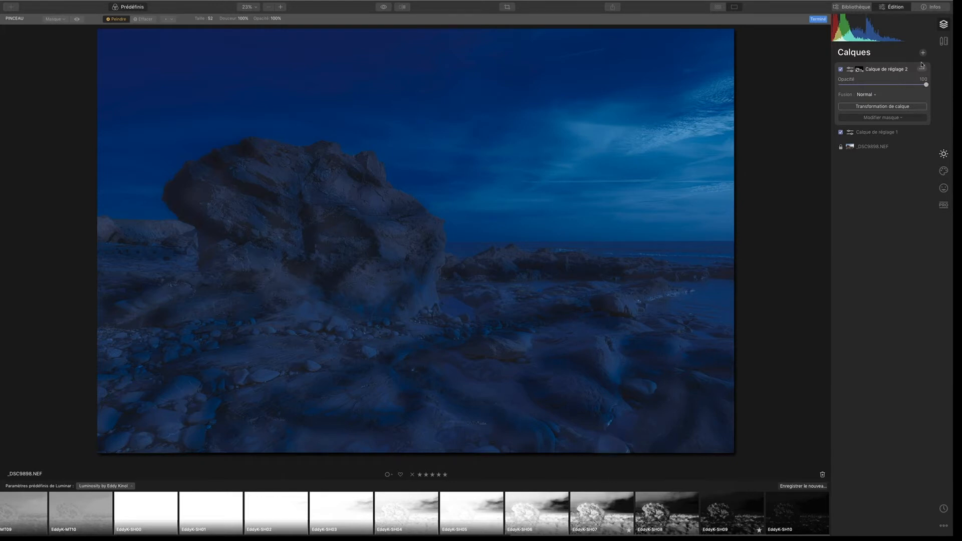
left_click(944, 154)
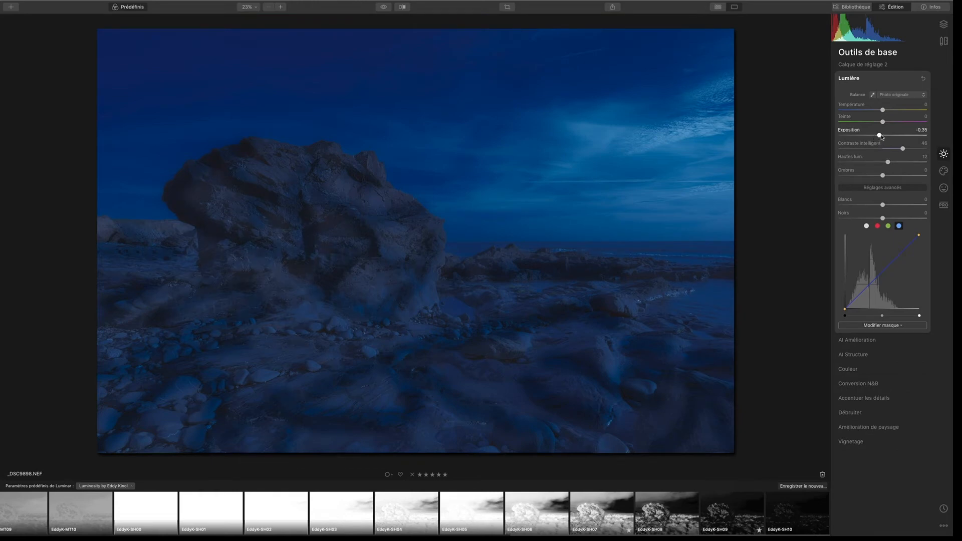
left_click_drag(879, 135, 887, 137)
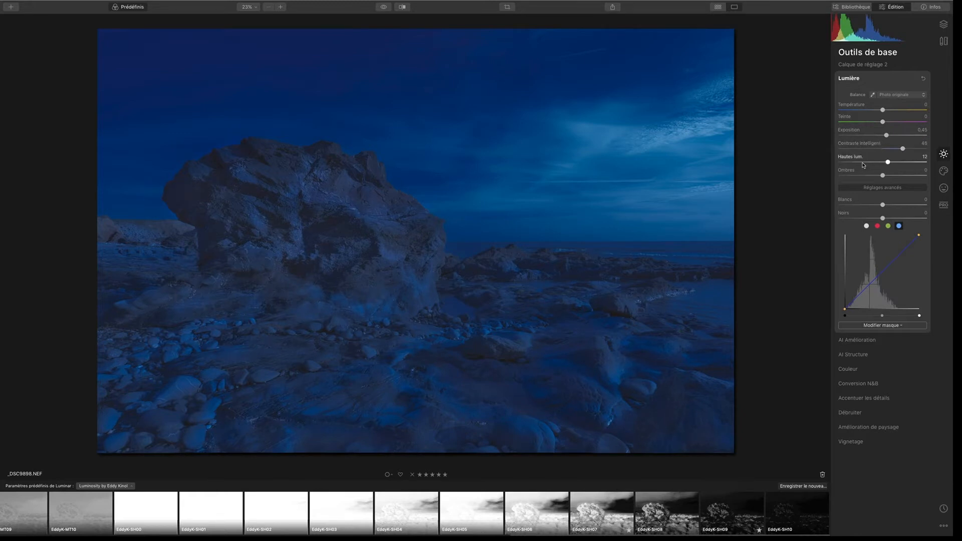
- Reopen the second adjustment layer's brush mask and preview the painted strokes
left_click(943, 26)
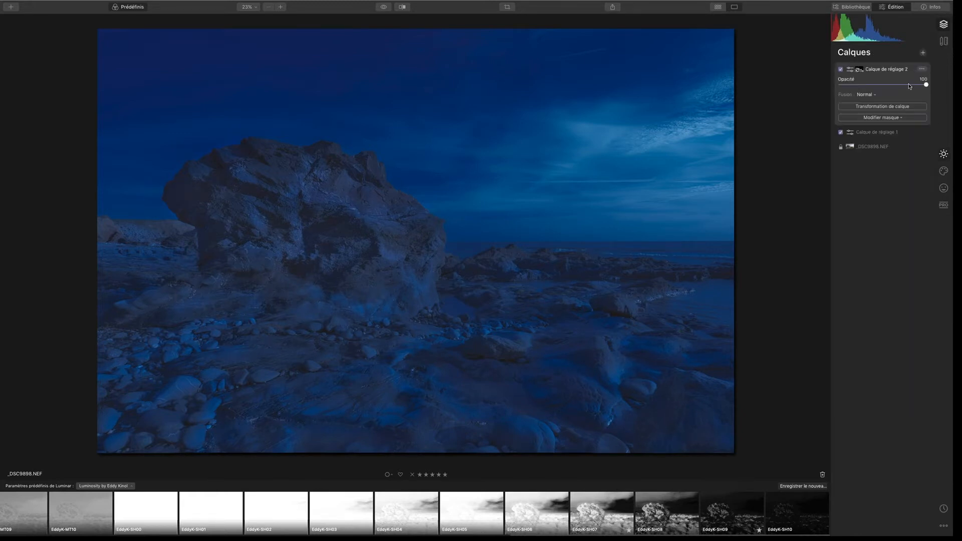
left_click(898, 118)
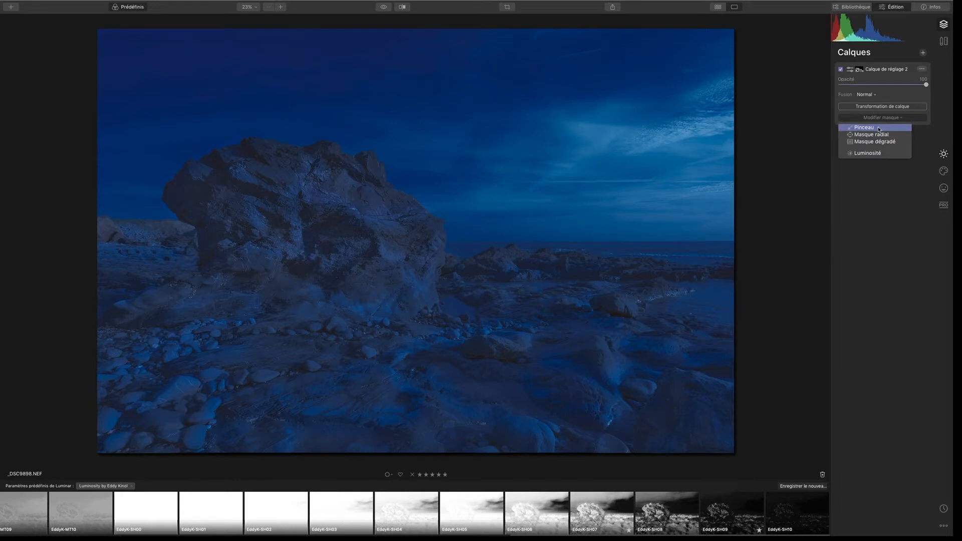
left_click(878, 128)
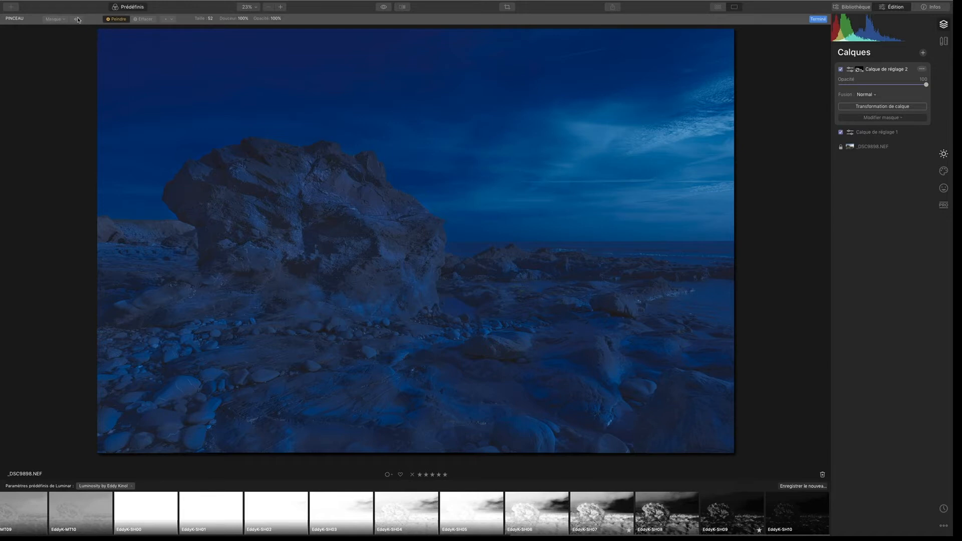
left_click(77, 19)
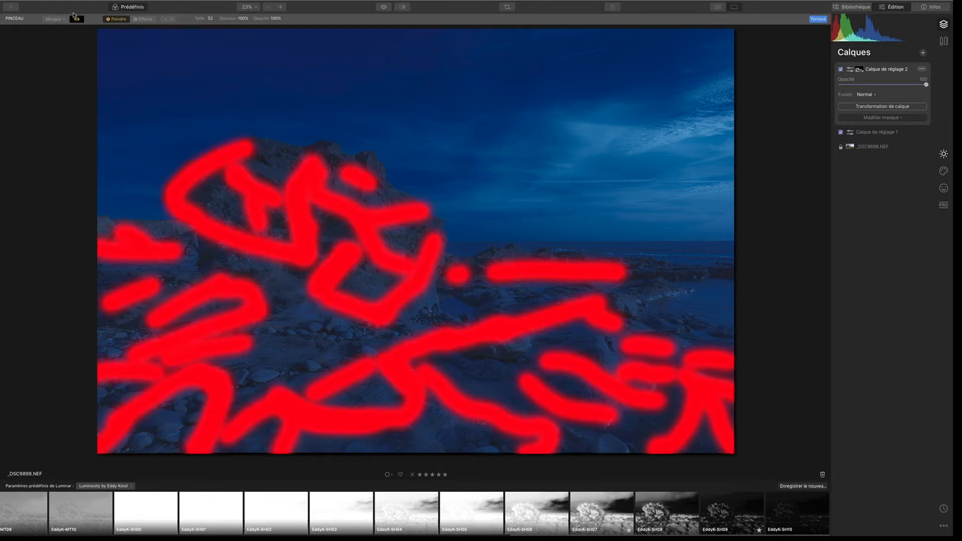
left_click(77, 20)
- Set the layer mask's feathering (Progressivité) to 999 and check the softened mask overlay
left_click(59, 20)
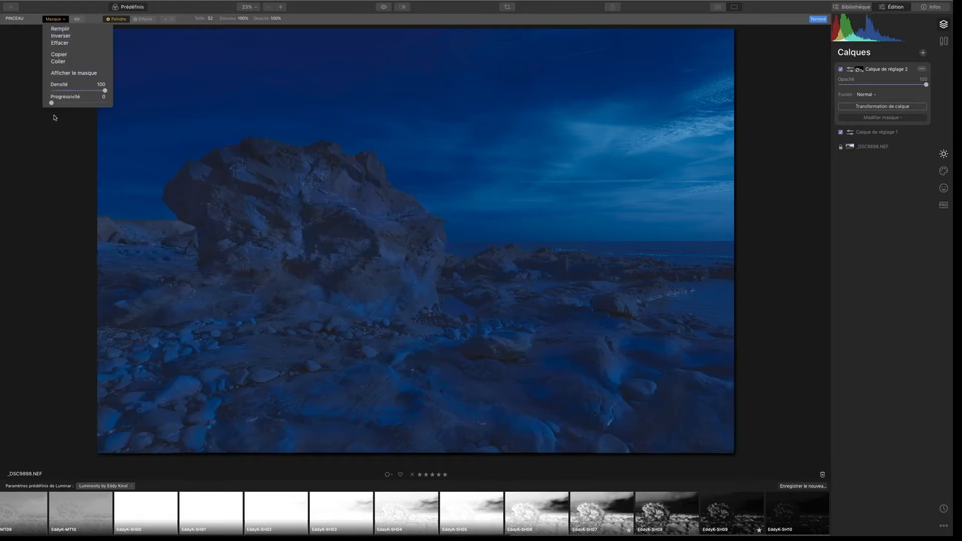
left_click_drag(53, 102, 122, 100)
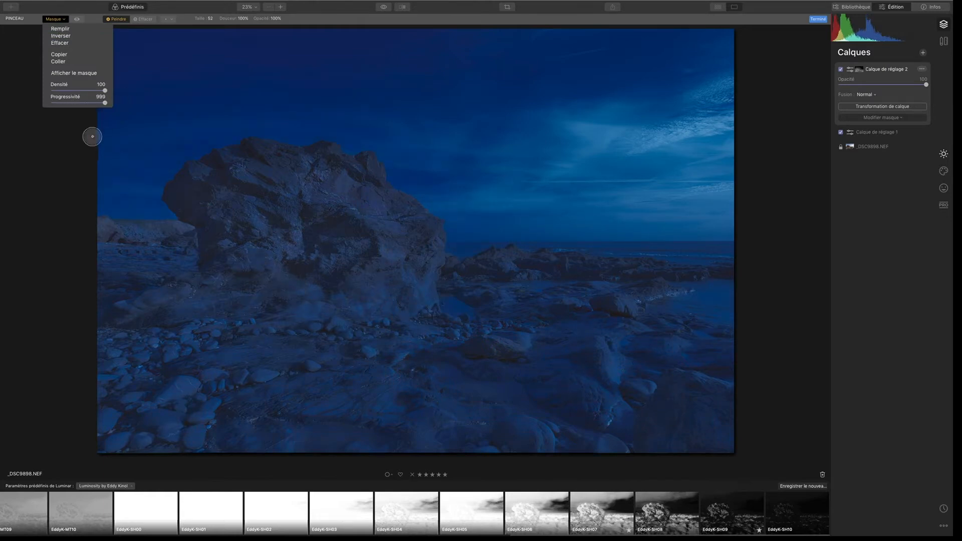
left_click(77, 21)
left_click(78, 20)
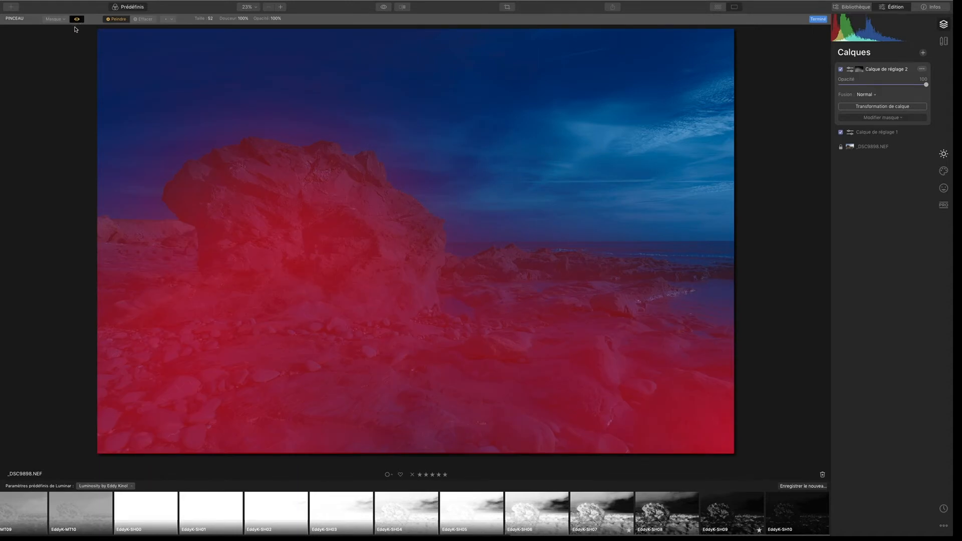
left_click(78, 20)
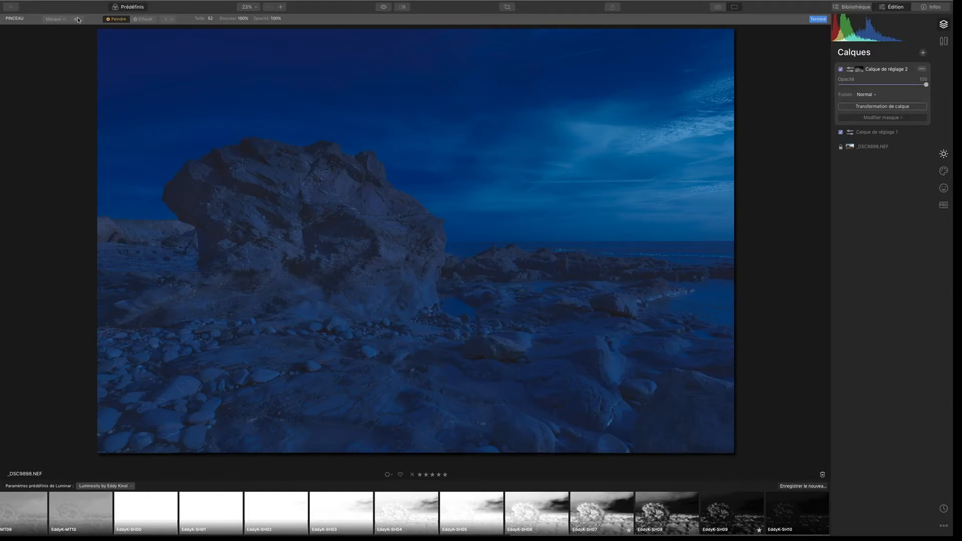
- Reduce the second adjustment layer's mask feathering (Progressivité) to 289 and check the mask overlay
left_click(79, 20)
left_click(57, 19)
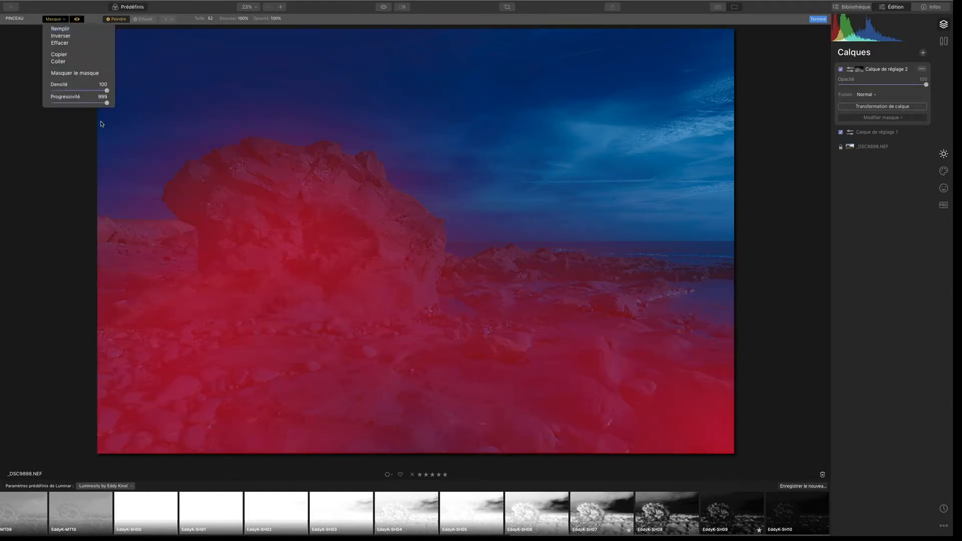
left_click_drag(95, 105, 98, 103)
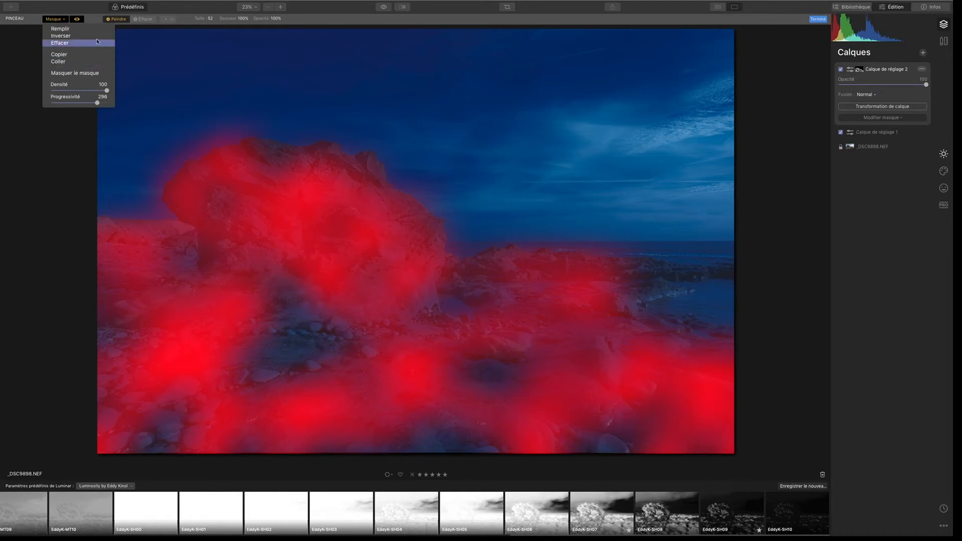
left_click_drag(97, 103, 93, 105)
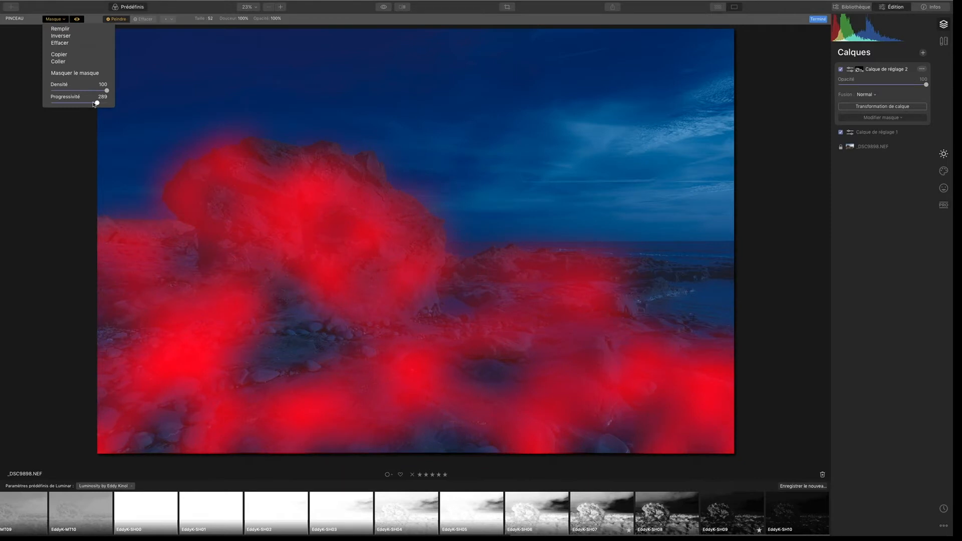
left_click(76, 20)
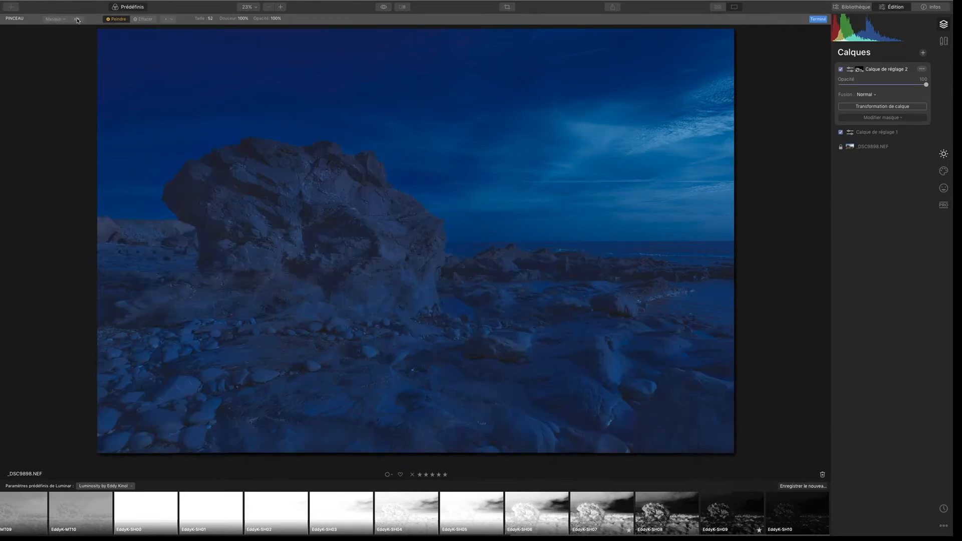
left_click(76, 19)
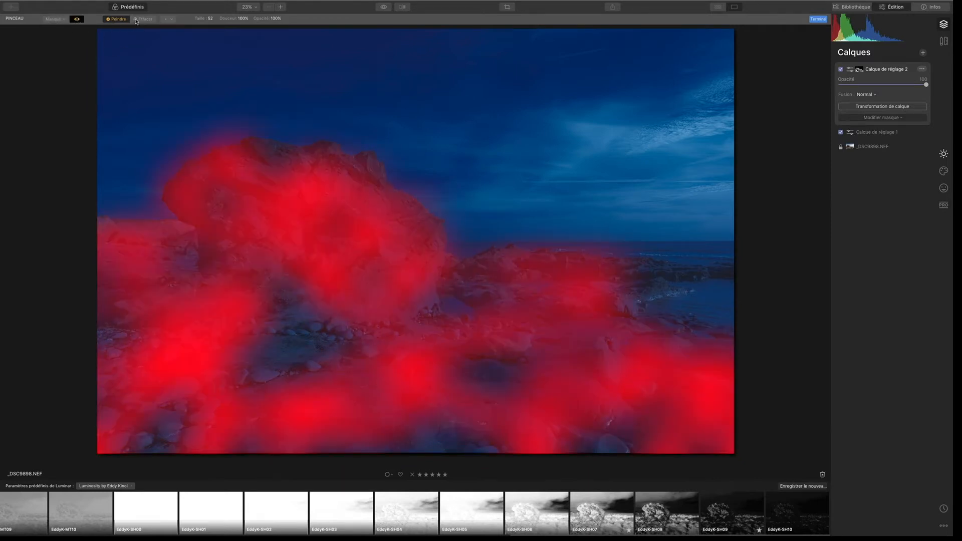
- Erase the mask along the upper-left edge of the large rock and finish editing the mask
left_click(143, 20)
mouse_move(228, 135)
left_mouse_down()
mouse_move(191, 152)
mouse_move(159, 191)
mouse_move(233, 140)
mouse_move(240, 151)
left_mouse_up()
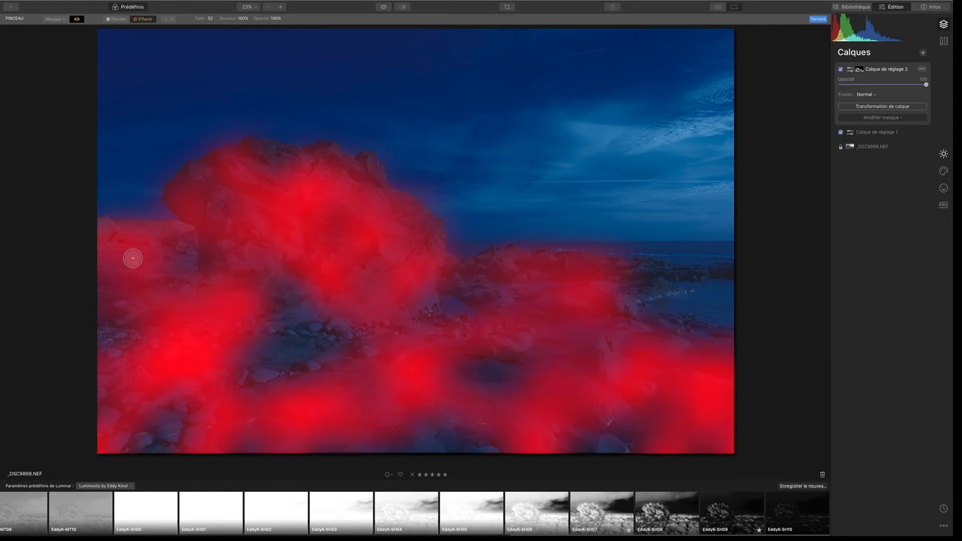
left_click_drag(178, 178, 244, 146)
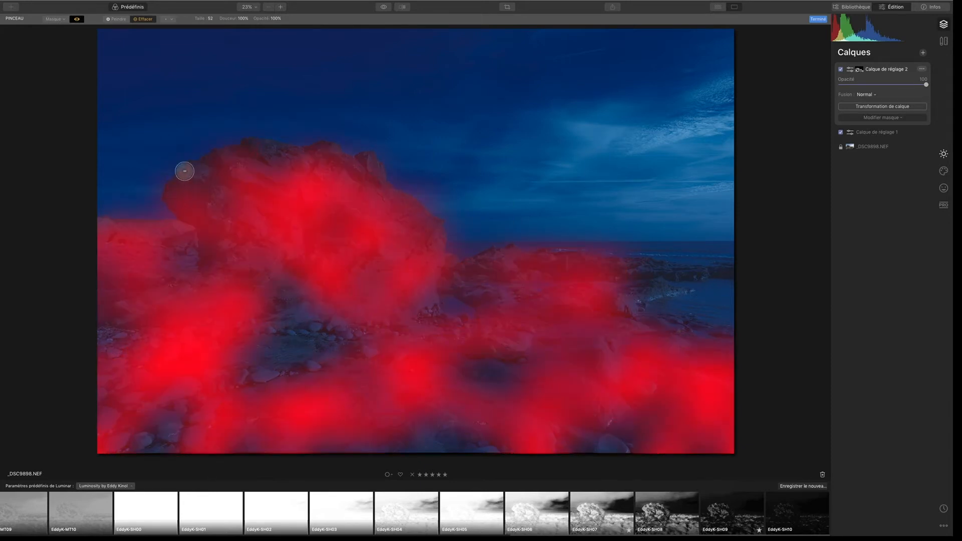
left_click_drag(180, 184, 249, 141)
left_click(77, 19)
left_click(817, 19)
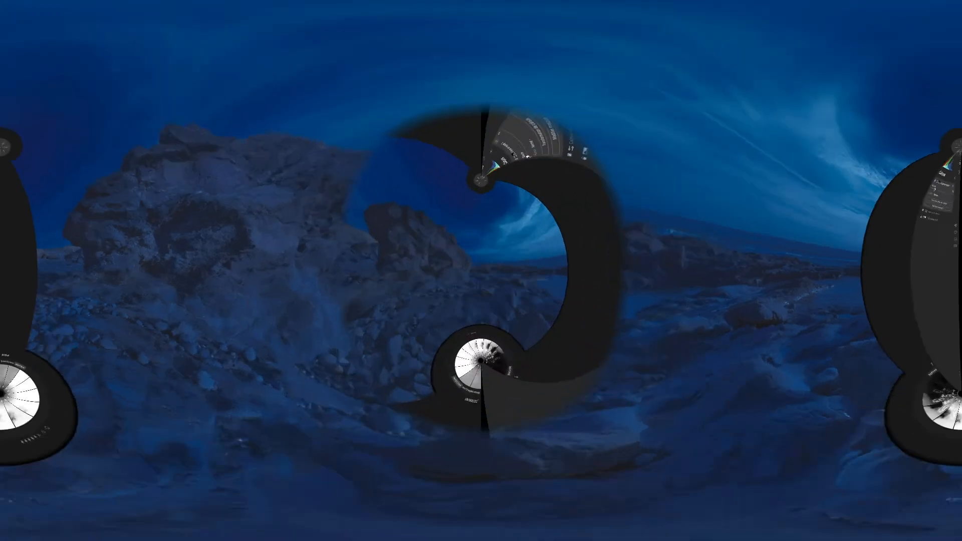
- Set the second adjustment layer's Lumière exposure to 0.77 and compare the result with the original photo
left_click_drag(925, 84, 951, 85)
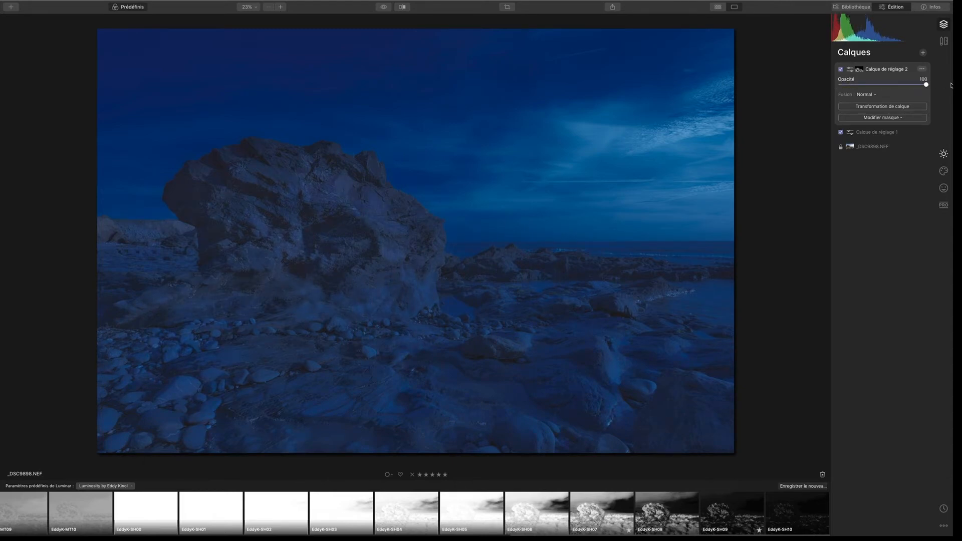
mouse_move(926, 84)
left_mouse_down()
mouse_move(851, 81)
mouse_move(926, 85)
left_mouse_up()
left_click(943, 154)
left_click_drag(886, 135, 889, 136)
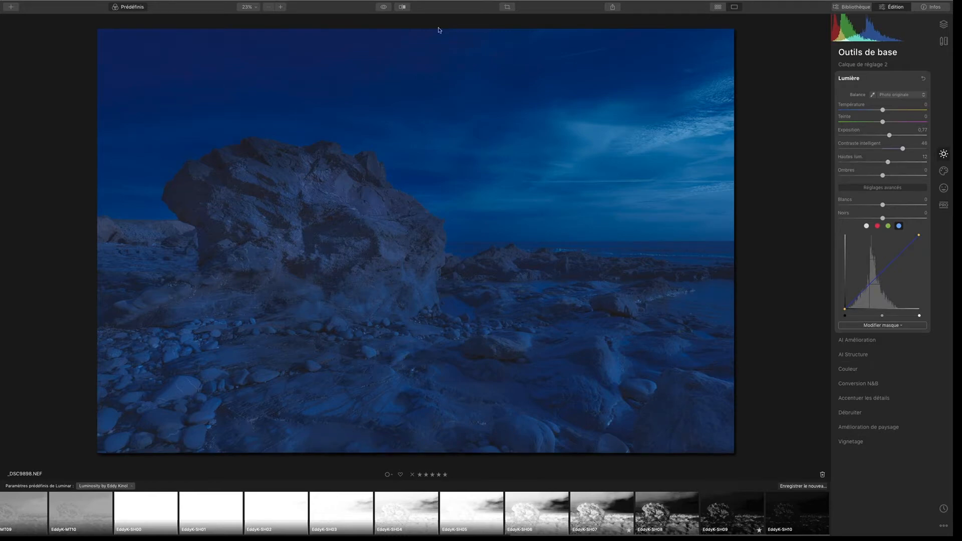
left_click(384, 7)
left_click(383, 7)
- Build a luminosity mask on a new adjustment layer using the EddyK-SH07 preset
left_click(944, 24)
left_click(922, 52)
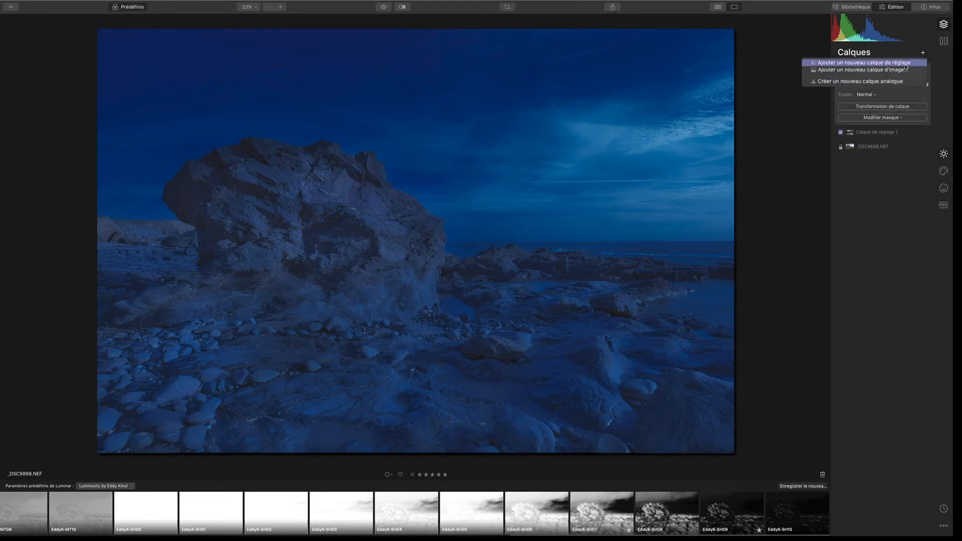
left_click(905, 64)
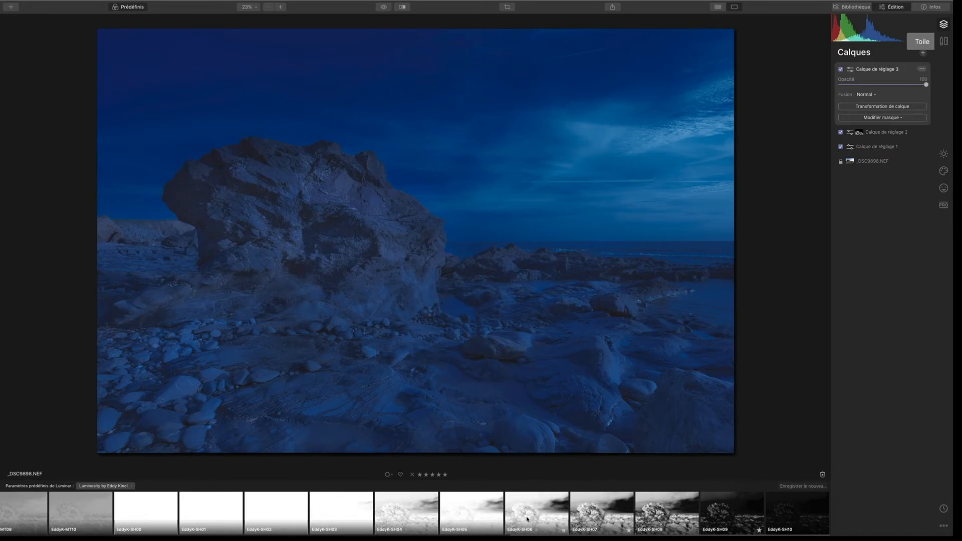
left_click(587, 510)
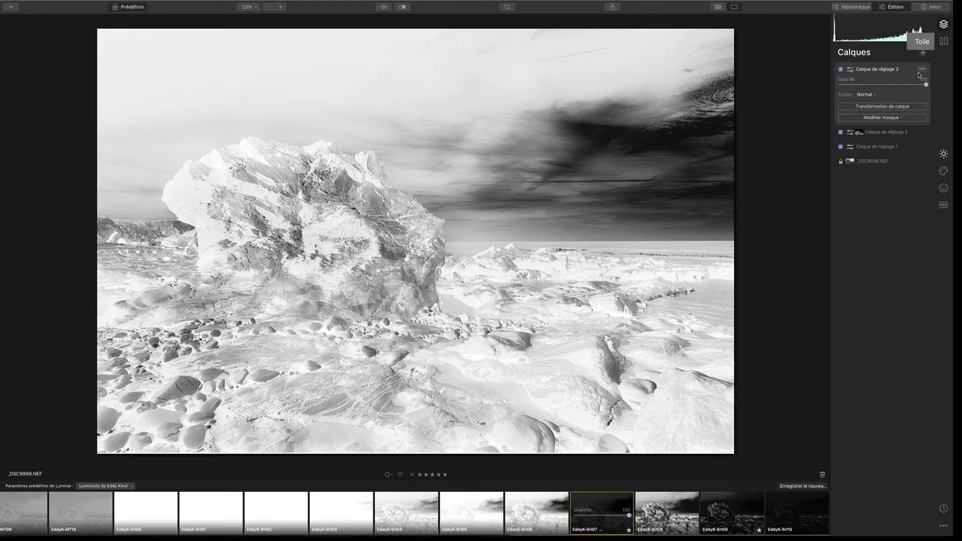
left_click(887, 117)
left_click(872, 154)
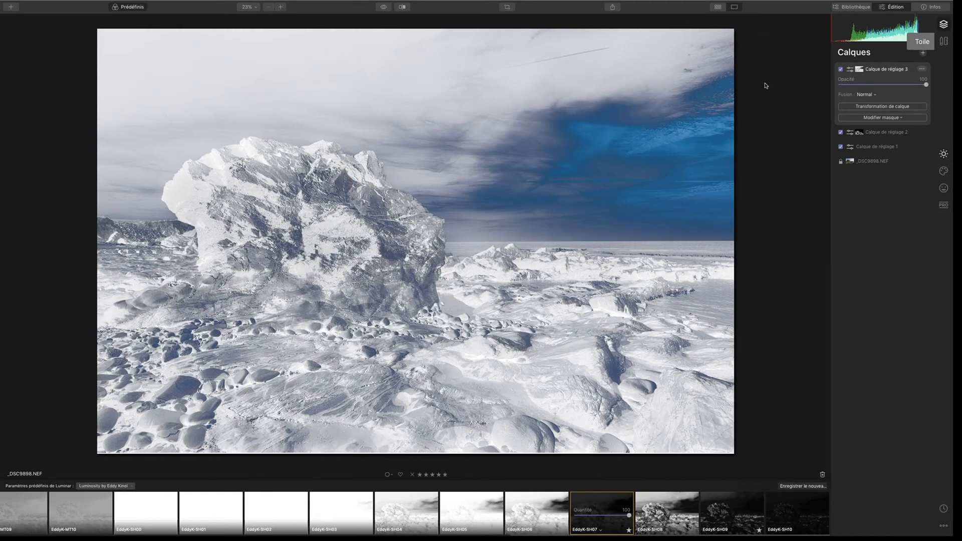
- Copy the third adjustment layer's luminosity mask and delete that layer
right_click(862, 70)
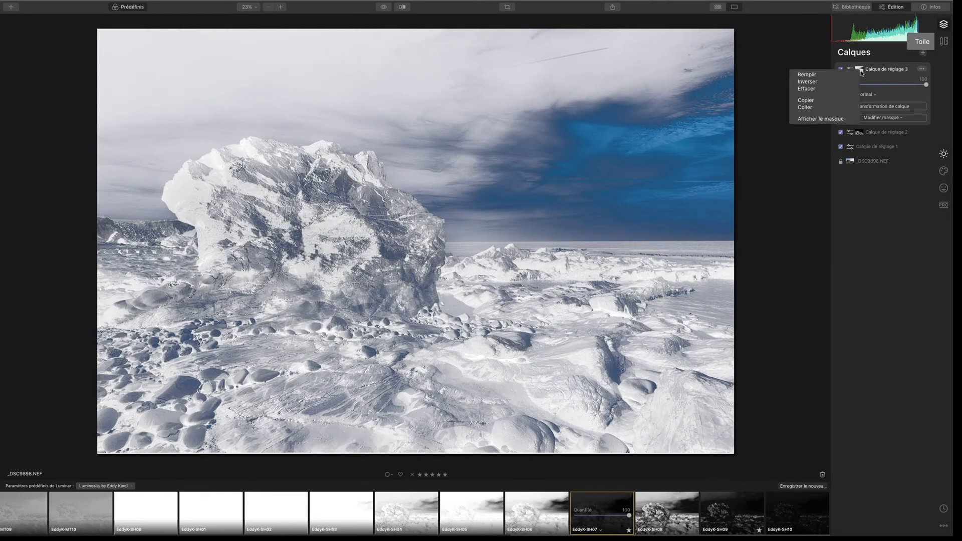
left_click(820, 102)
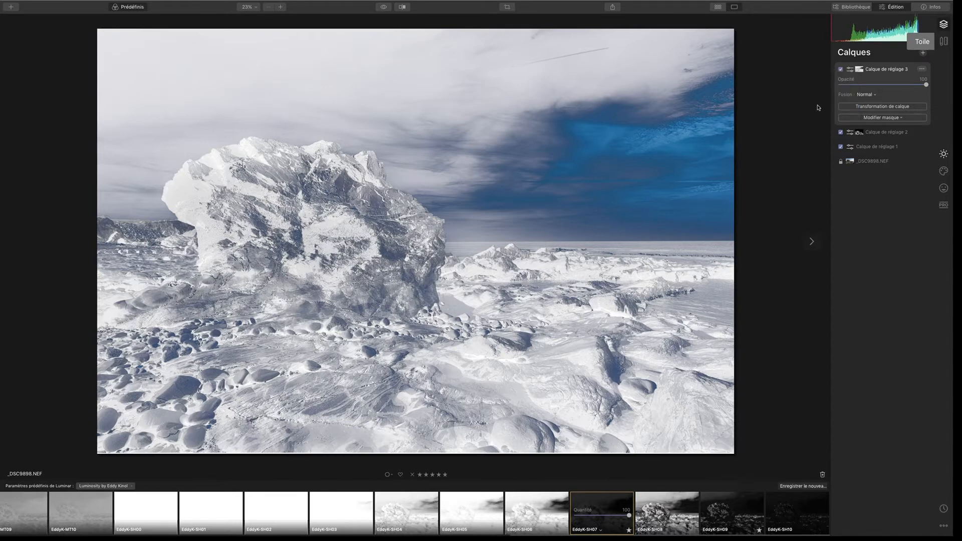
left_click(921, 70)
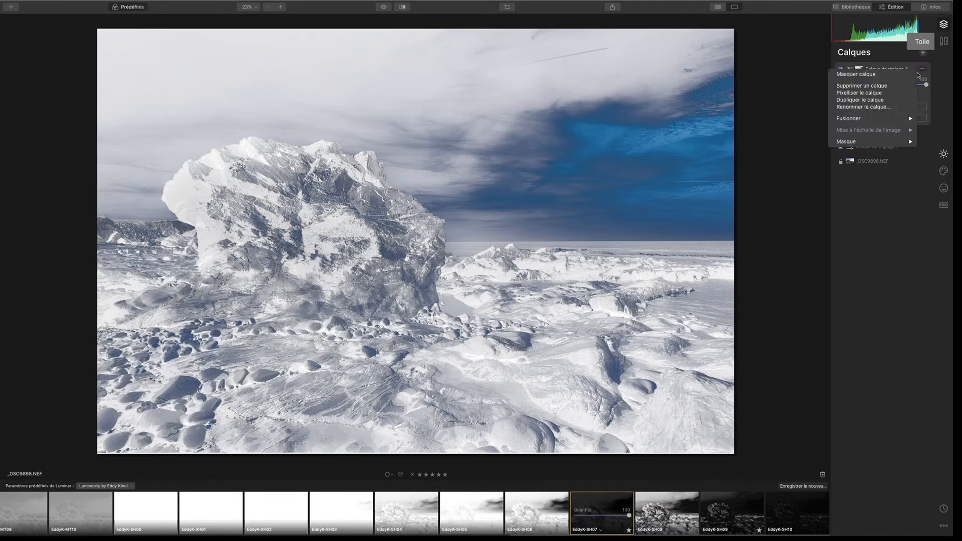
left_click(888, 89)
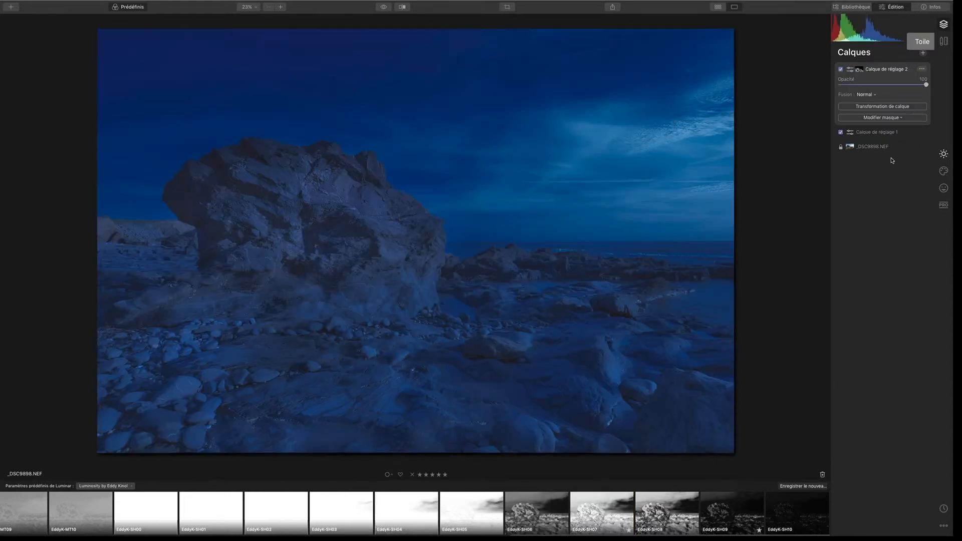
- Give Accentuer les détails on the second adjustment layer a brush mask and paste the copied luminosity mask into it
left_click(943, 154)
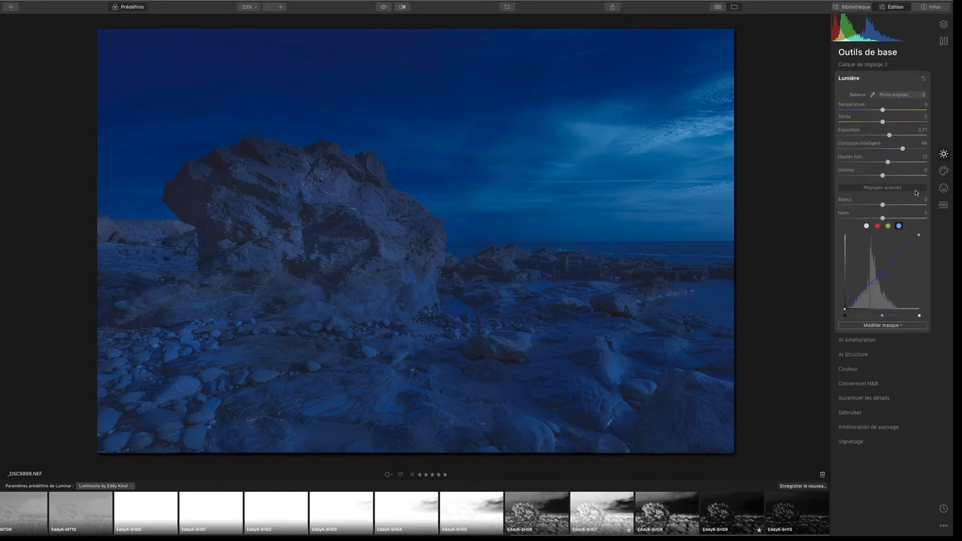
left_click(867, 398)
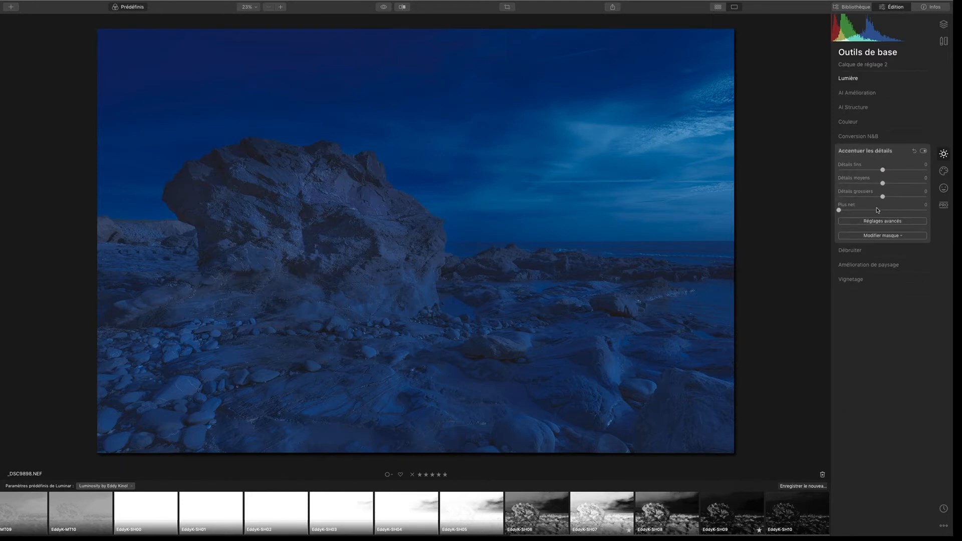
left_click(884, 238)
left_click(881, 237)
left_click(878, 237)
left_click(871, 245)
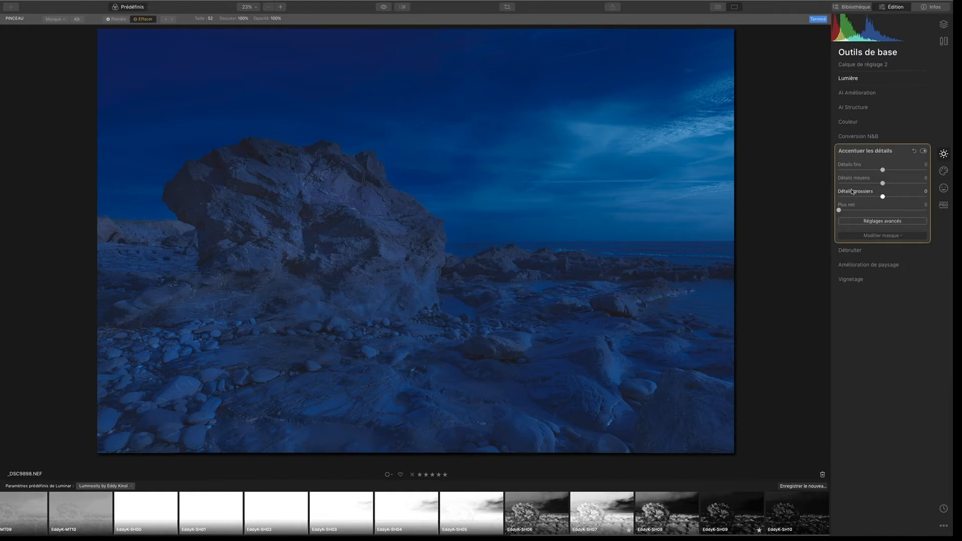
right_click(843, 152)
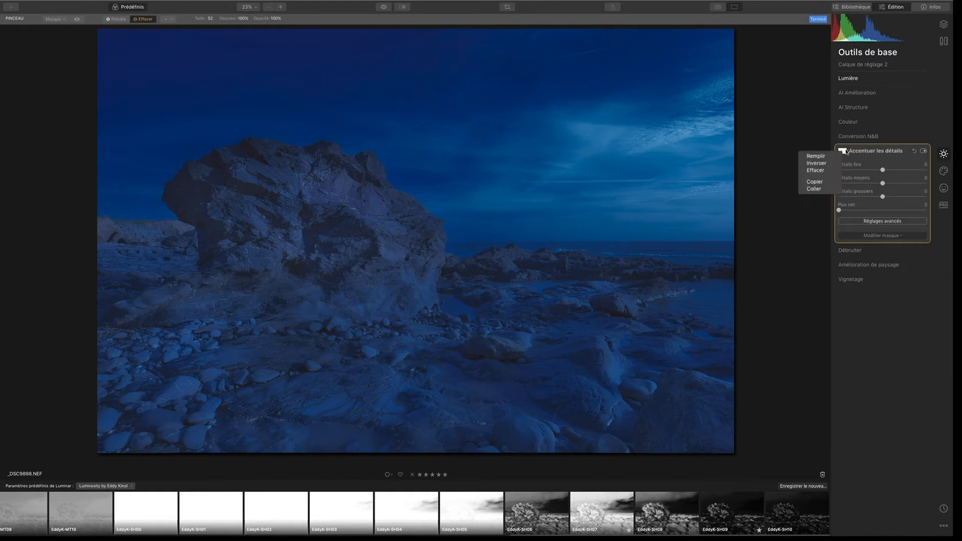
left_click(814, 189)
- Set Accentuer les détails to fine details 22, medium details 21, coarse details 23 and sharpness (Plus net) 28
left_click_drag(883, 171, 892, 196)
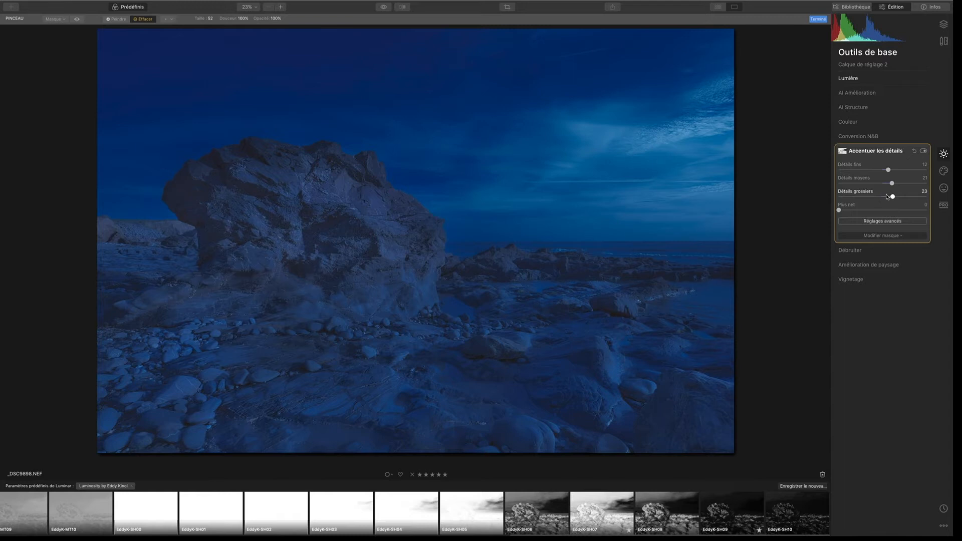
left_click(923, 152)
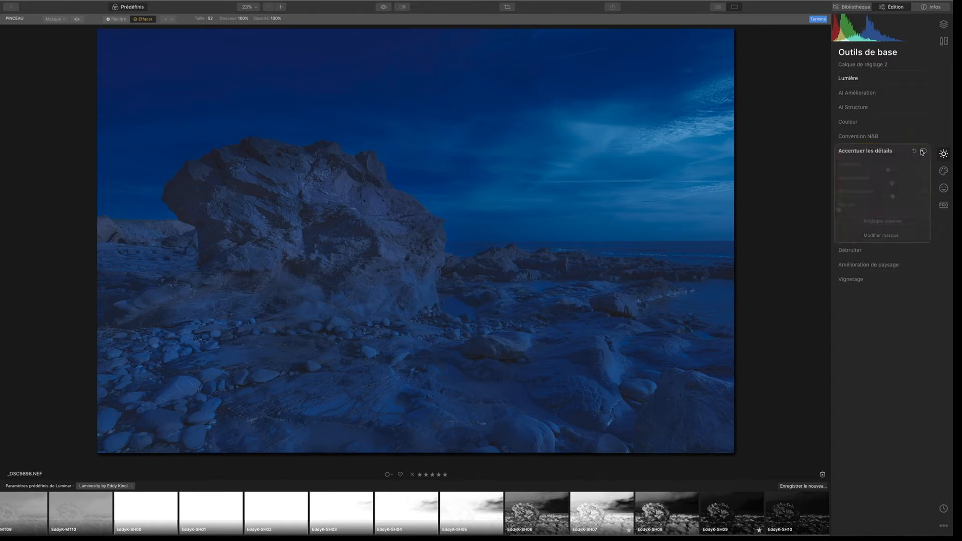
left_click(923, 151)
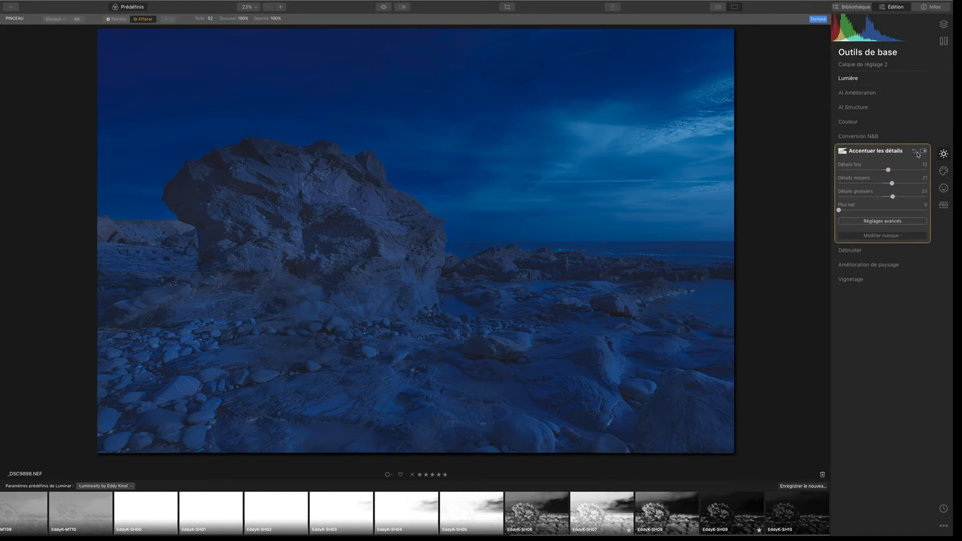
left_click_drag(887, 170, 891, 170)
left_click_drag(840, 211, 859, 209)
left_click_drag(859, 209, 864, 210)
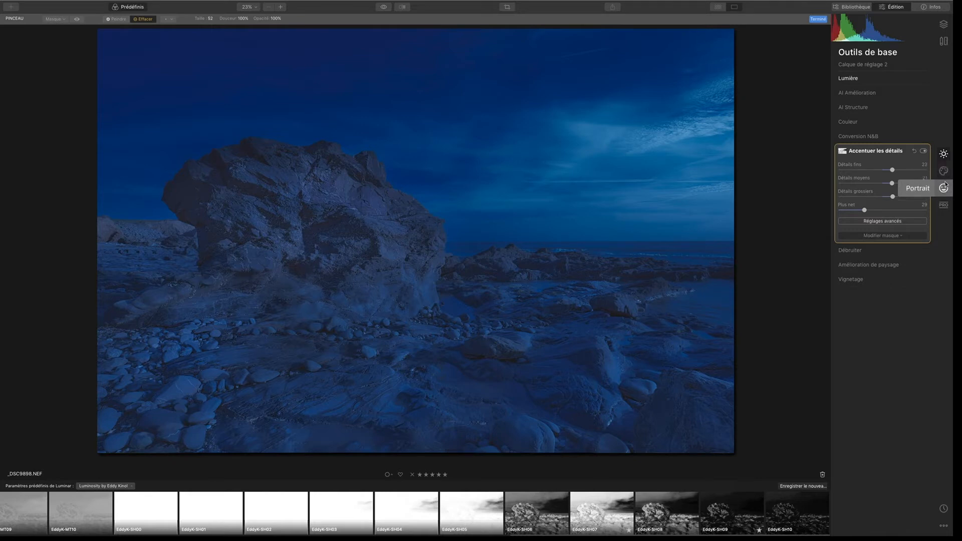
- Give Contraste avancé on the second adjustment layer a brush mask and paste the copied luminosity mask into it
left_click(943, 205)
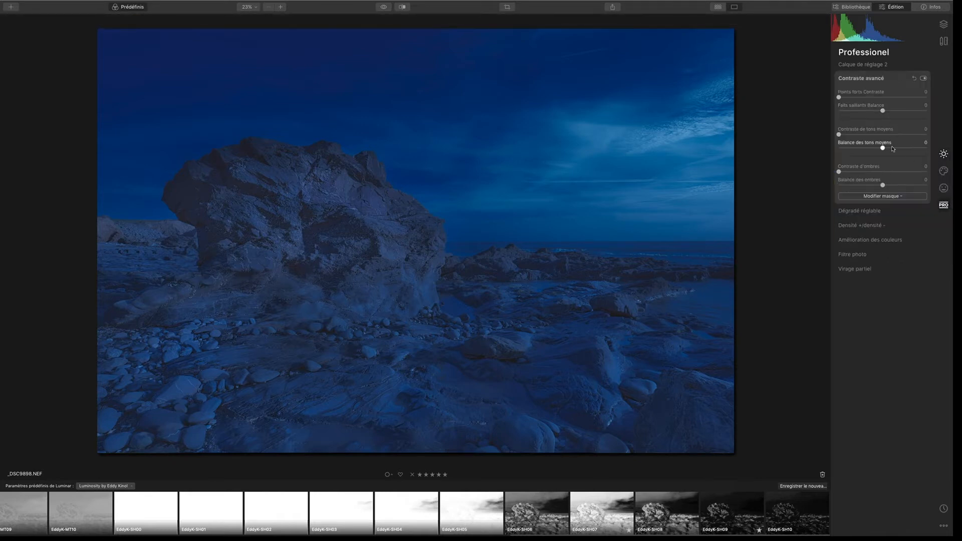
left_click(892, 196)
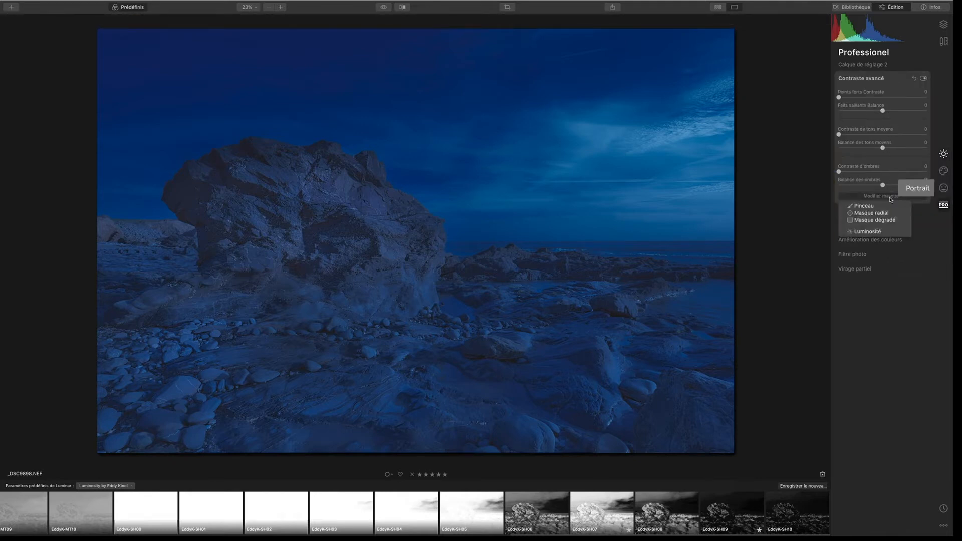
left_click(882, 204)
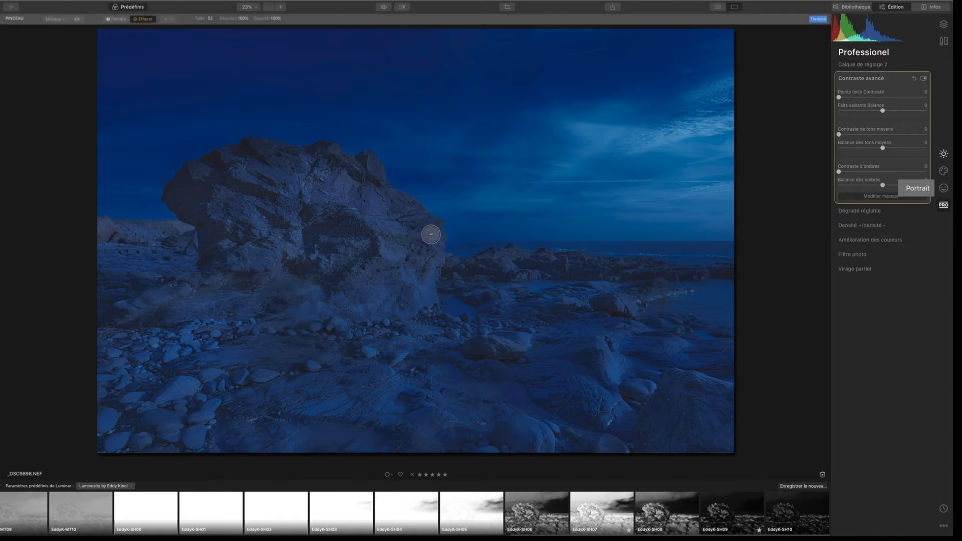
right_click(843, 79)
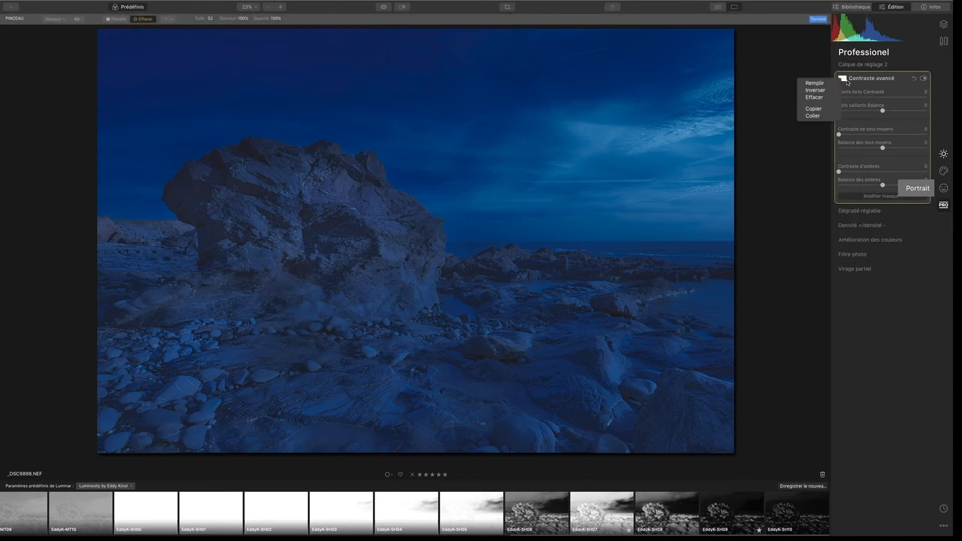
left_click(817, 116)
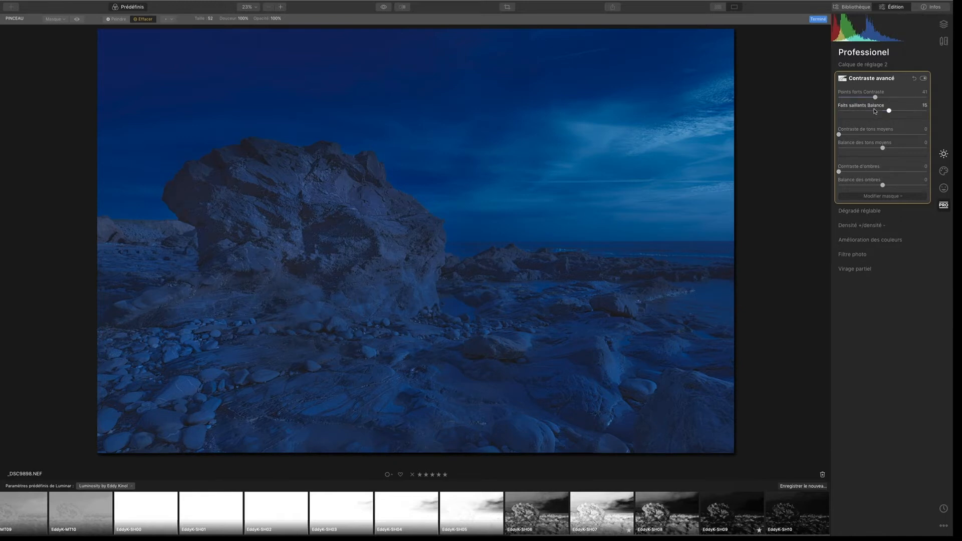
- Set Contraste avancé to highlights contrast 41 and highlights balance -36, and preview its mask overlay
left_click_drag(835, 113, 867, 117)
left_click(897, 196)
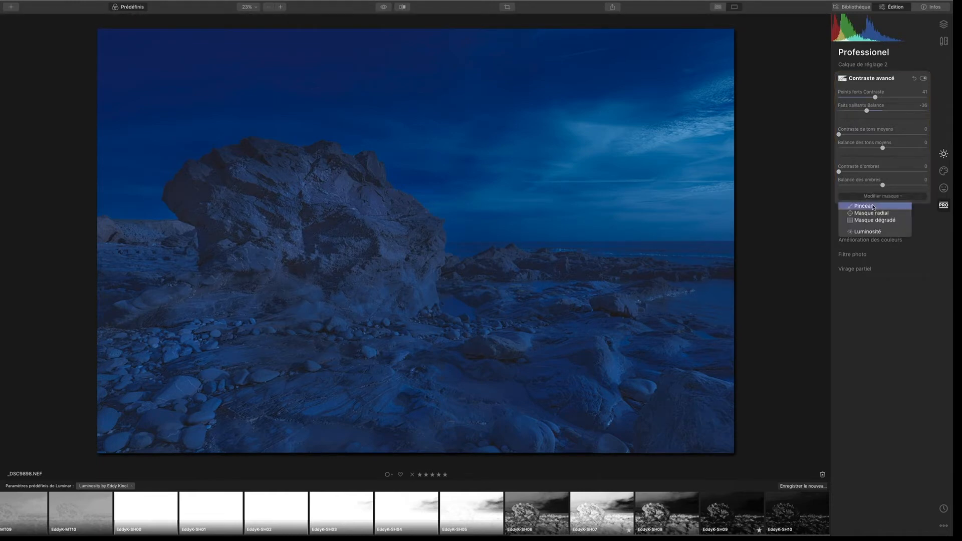
left_click(872, 207)
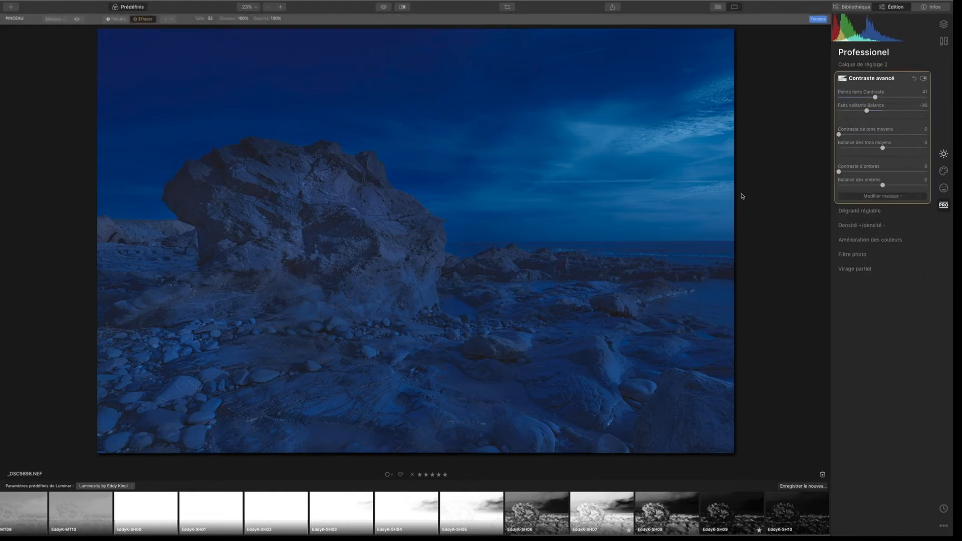
left_click(76, 19)
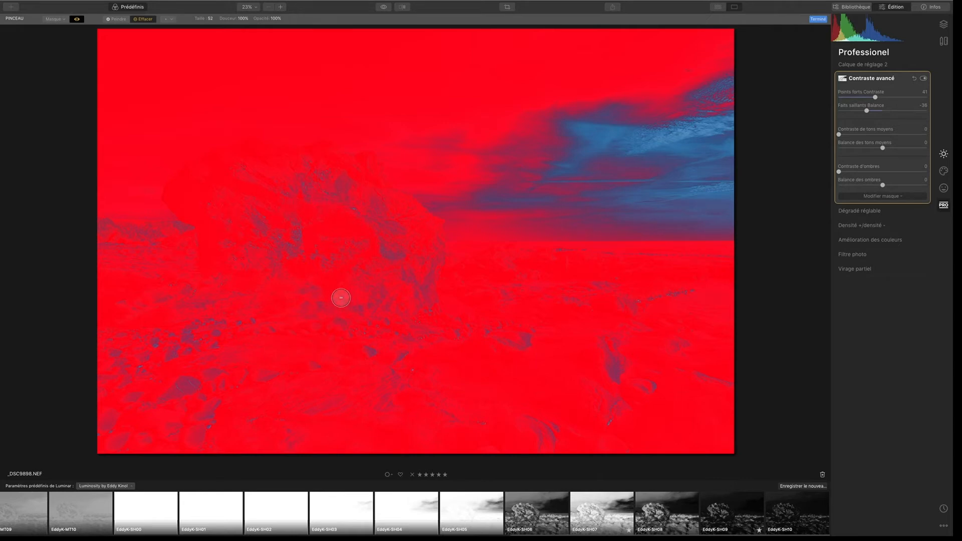
left_click(76, 19)
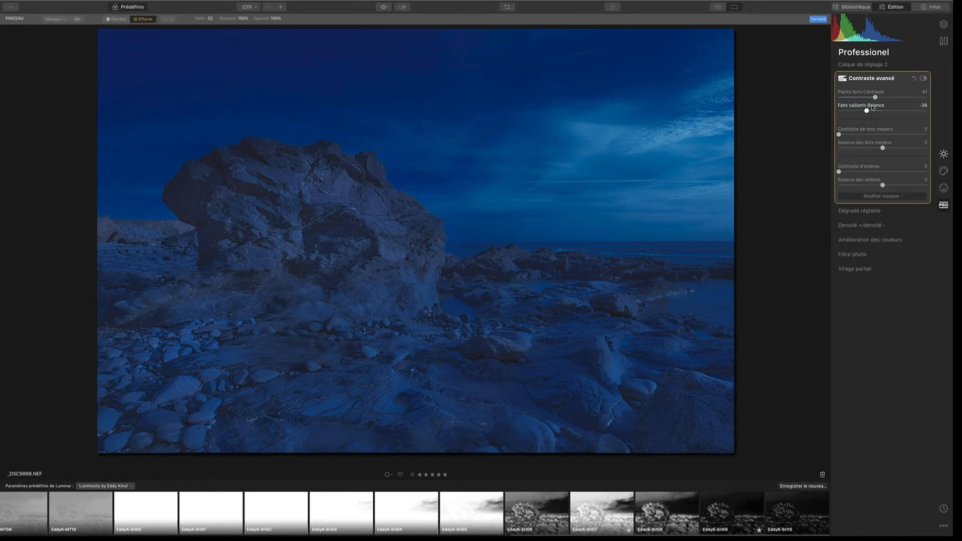
- In Contraste avancé, set highlights balance to -21, midtone contrast to 43 and midtone balance to 14, checking the mask overlay
left_click_drag(896, 111, 855, 119)
left_click_drag(839, 135, 892, 147)
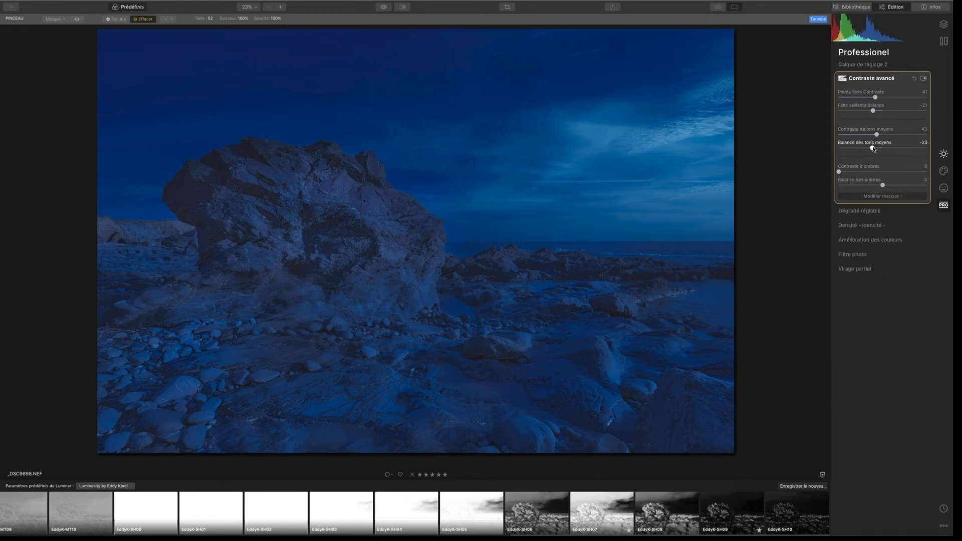
left_click(76, 19)
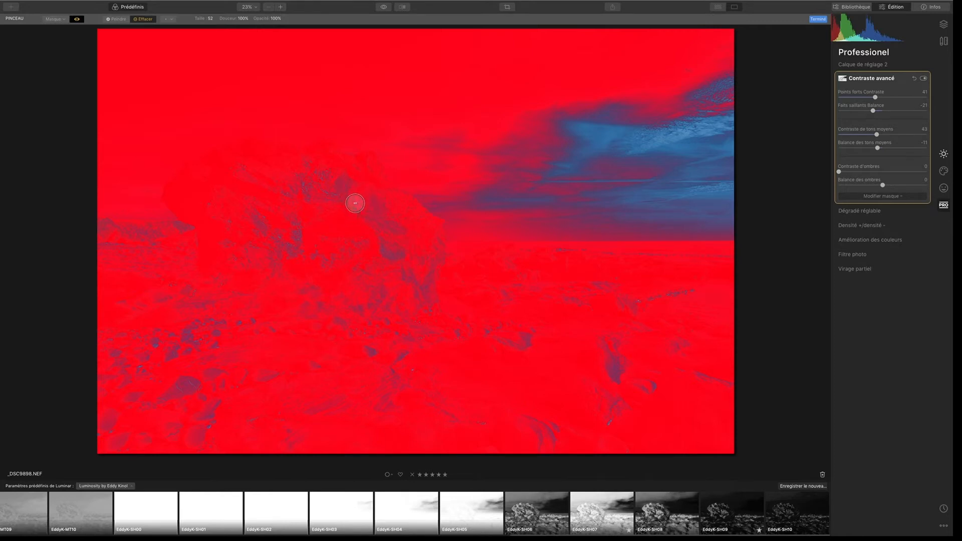
left_click(77, 20)
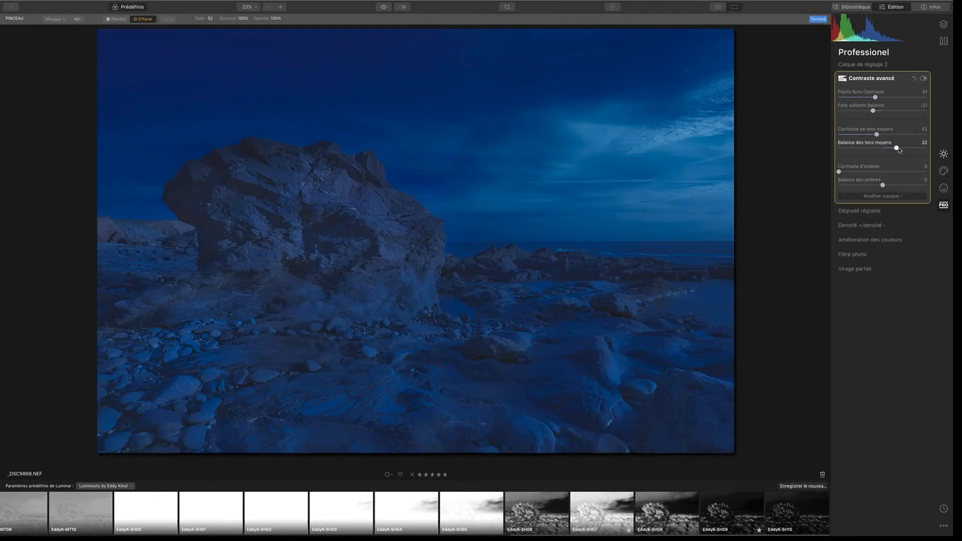
mouse_move(875, 150)
left_mouse_down()
mouse_move(892, 151)
mouse_move(869, 153)
mouse_move(891, 151)
left_mouse_up()
- In Contraste avancé, set shadow contrast to 48 and shadow balance to 31, checking the mask overlay
left_click_drag(847, 173, 905, 185)
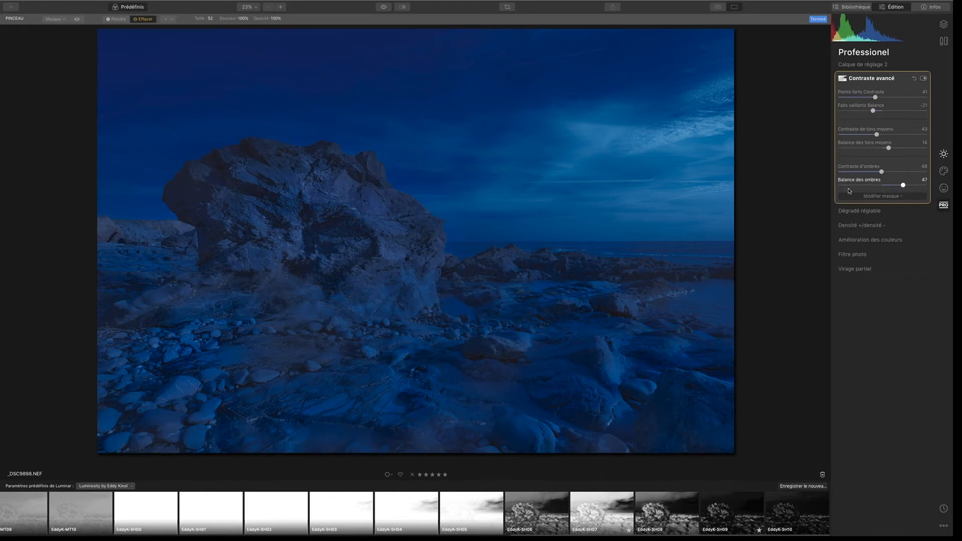
left_click(77, 19)
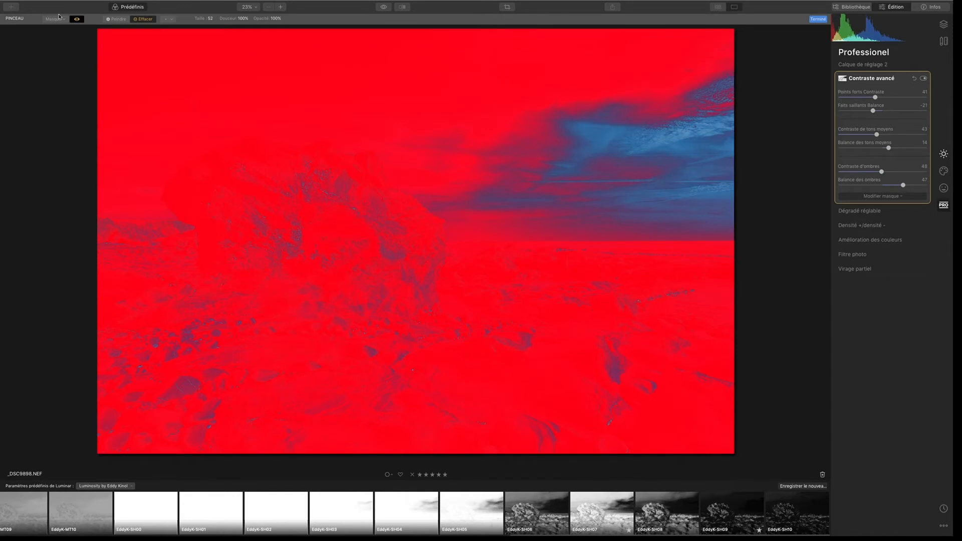
left_click(76, 20)
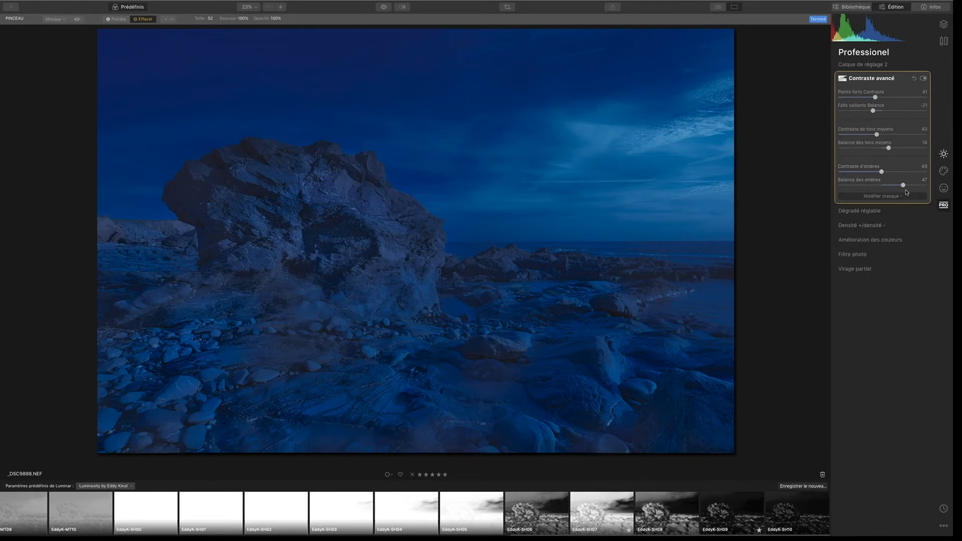
mouse_move(905, 188)
left_mouse_down()
mouse_move(892, 189)
mouse_move(913, 188)
mouse_move(898, 193)
left_mouse_up()
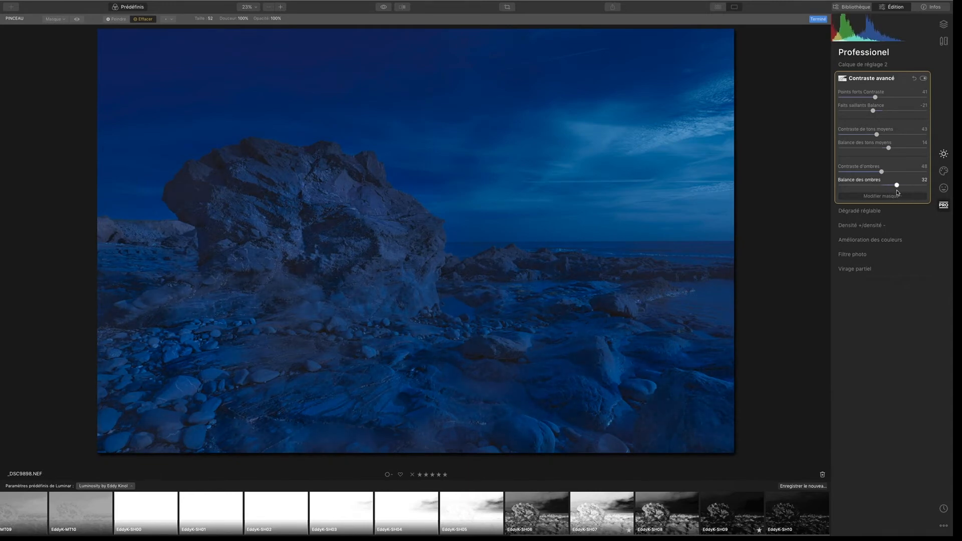
- Preview the mask overlay of Calque de réglage 2 and that of its Accentuer les détails filter
left_click(943, 29)
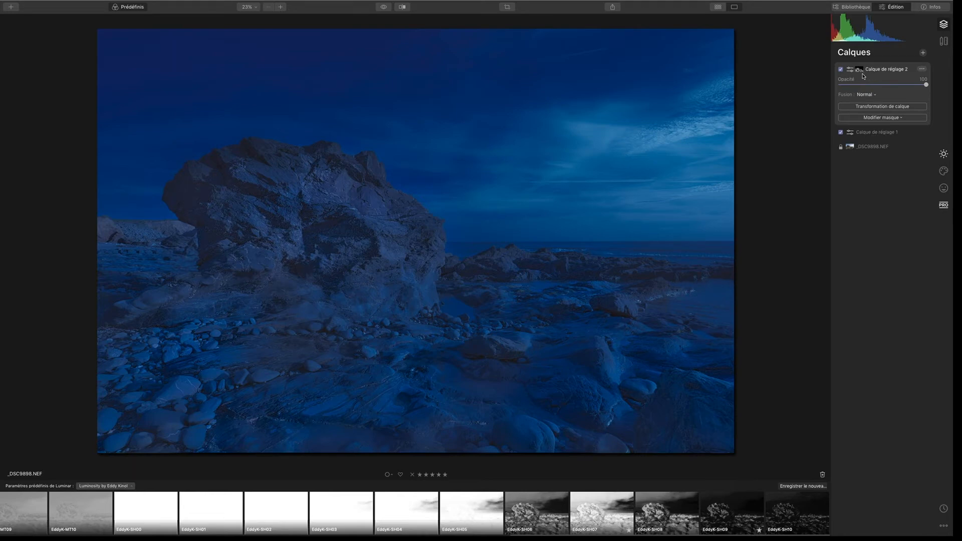
left_click(873, 117)
left_click(874, 129)
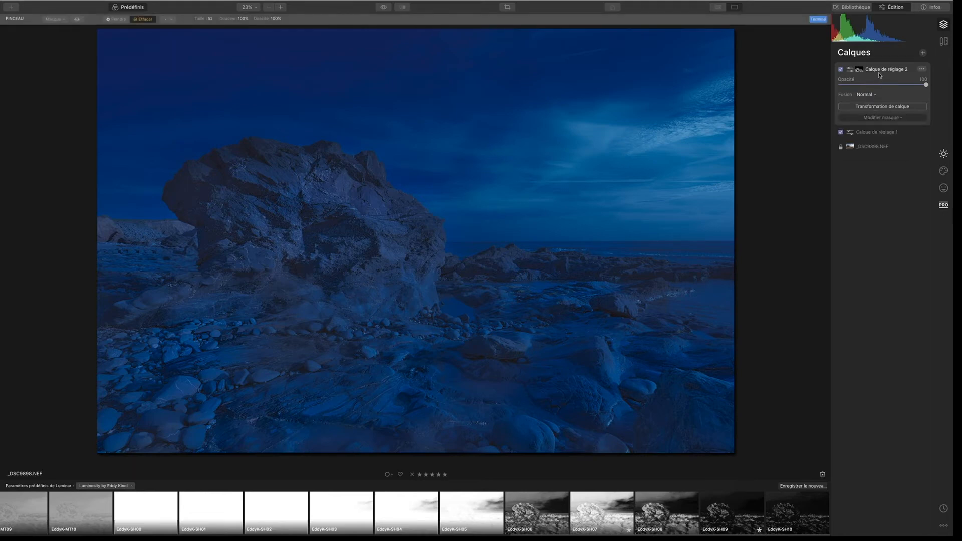
left_click(78, 19)
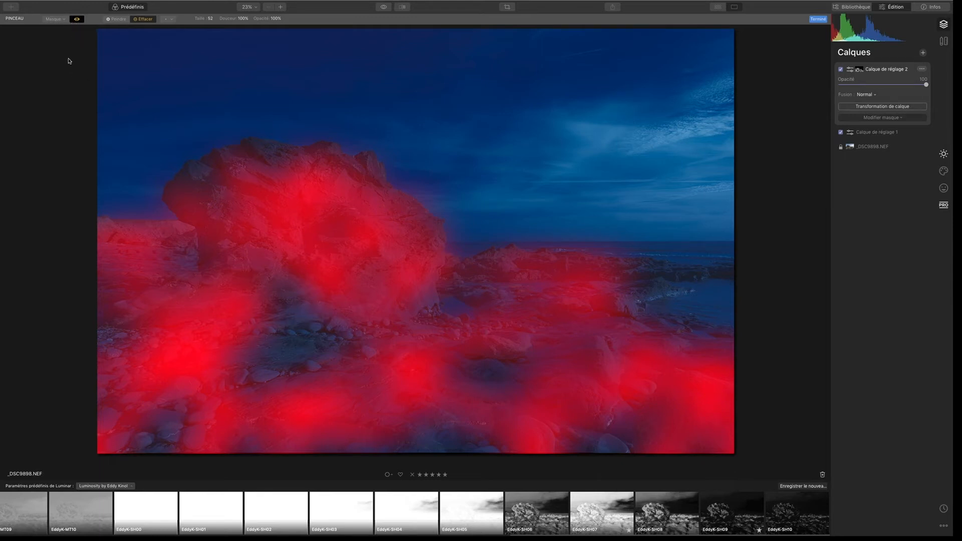
left_click(76, 20)
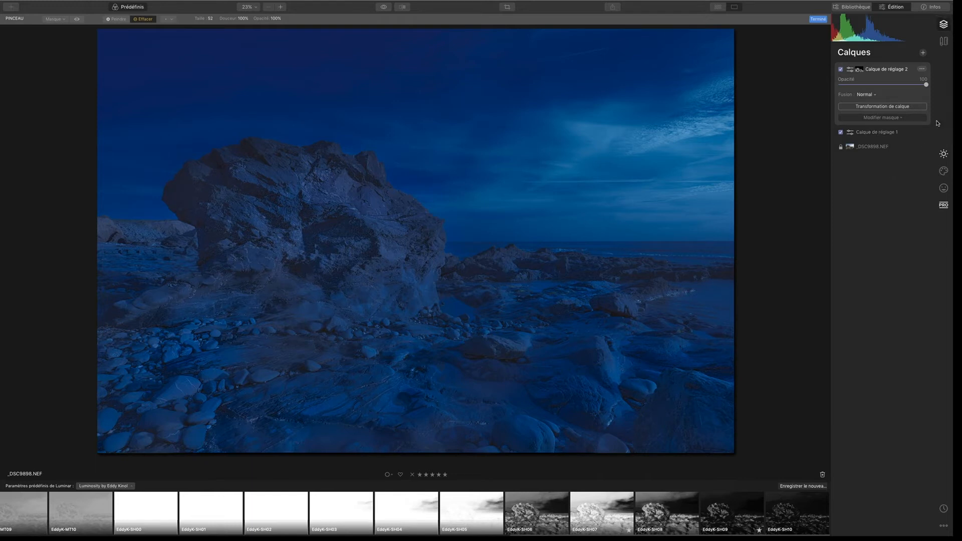
left_click(943, 157)
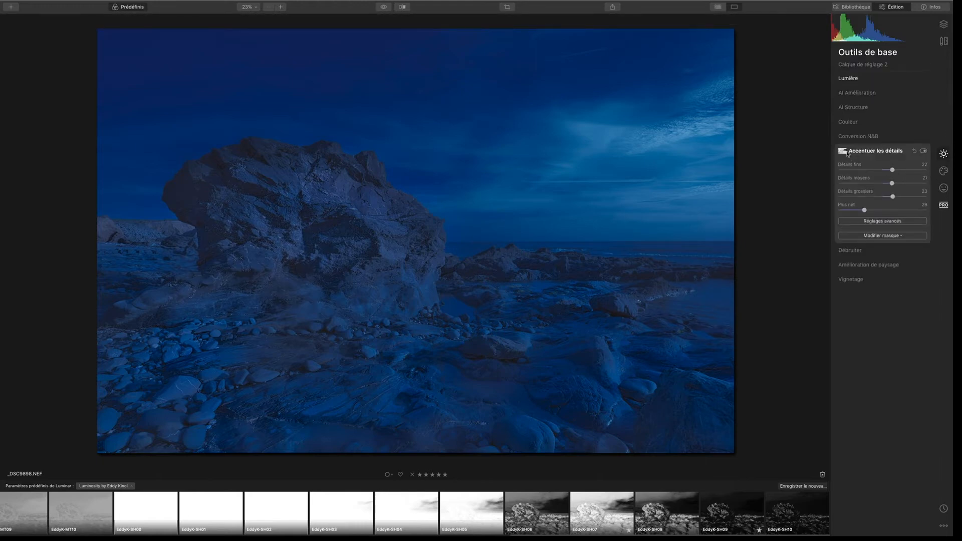
left_click(879, 236)
left_click(871, 245)
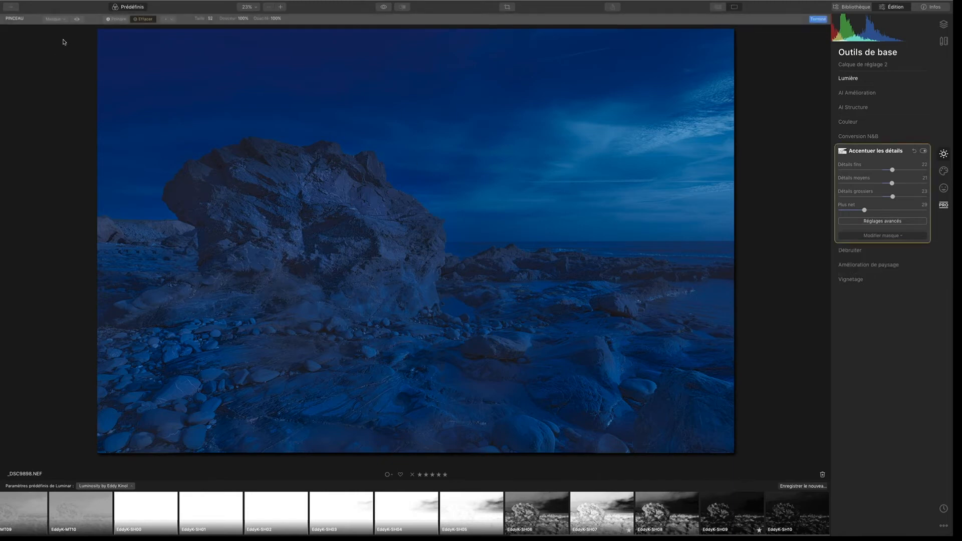
left_click(76, 19)
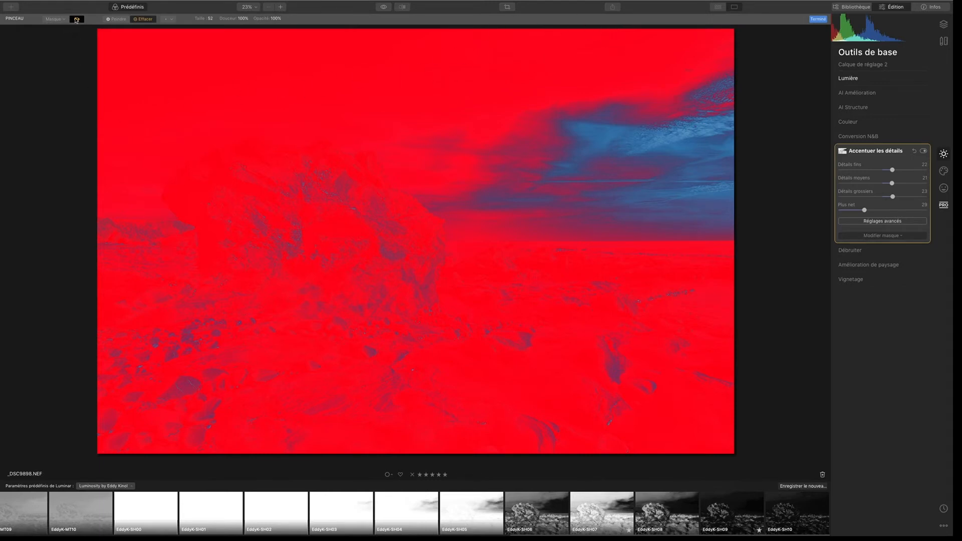
left_click(76, 20)
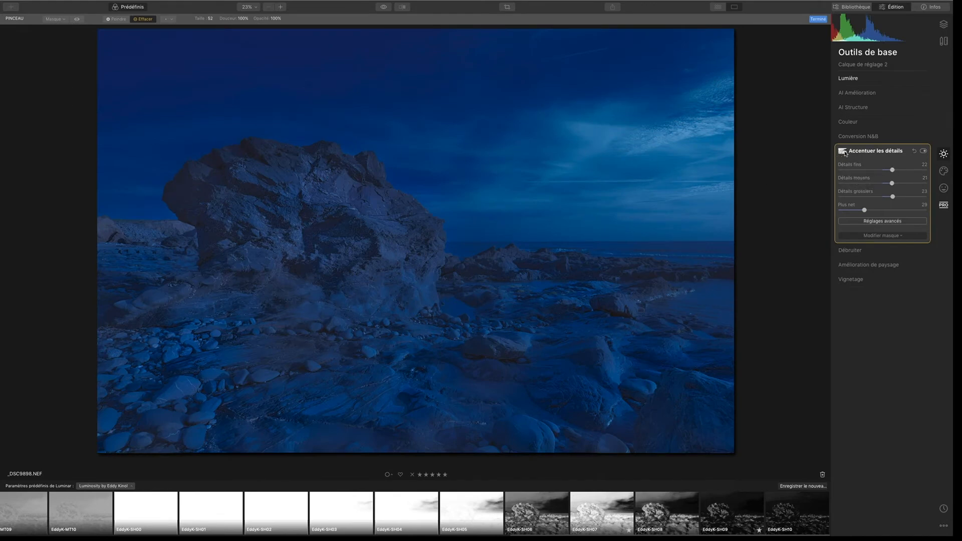
- Compare the painted layer mask of Calque de réglage 2 with the luminosity mask of Accentuer les détails once more
left_click(943, 24)
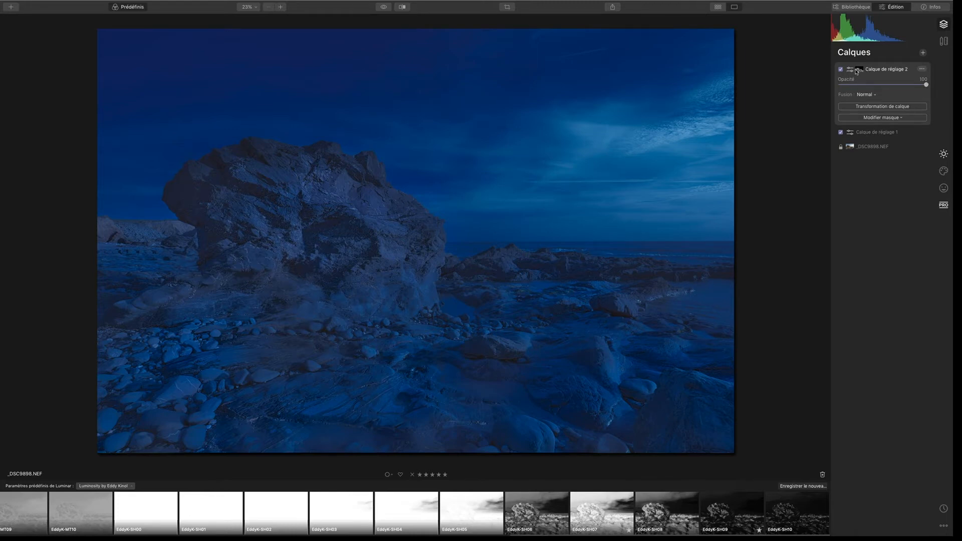
left_click(942, 153)
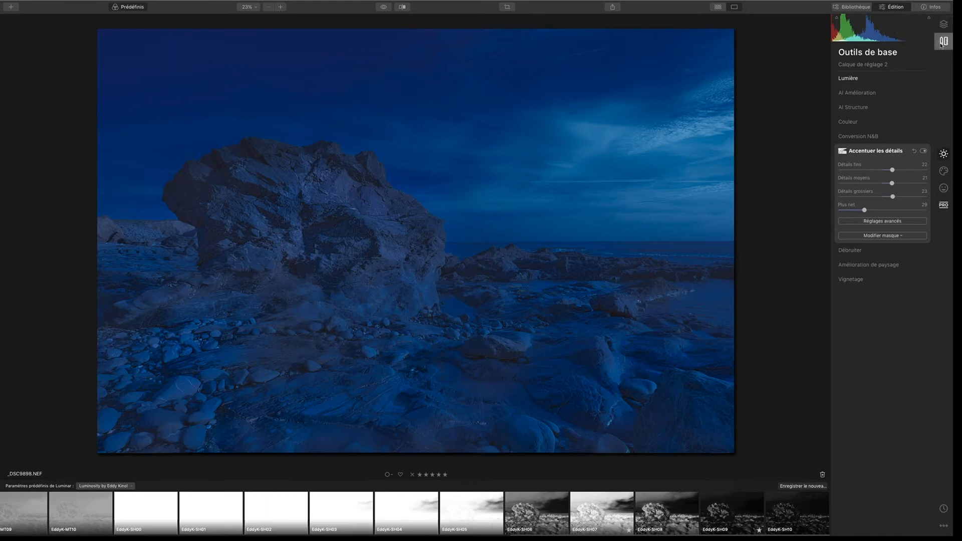
left_click(946, 25)
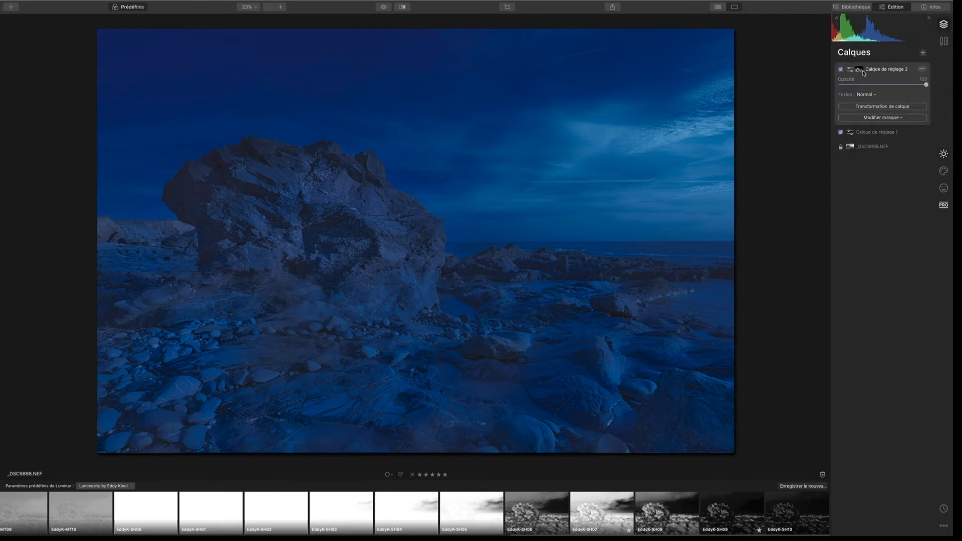
left_click(881, 117)
left_click(872, 127)
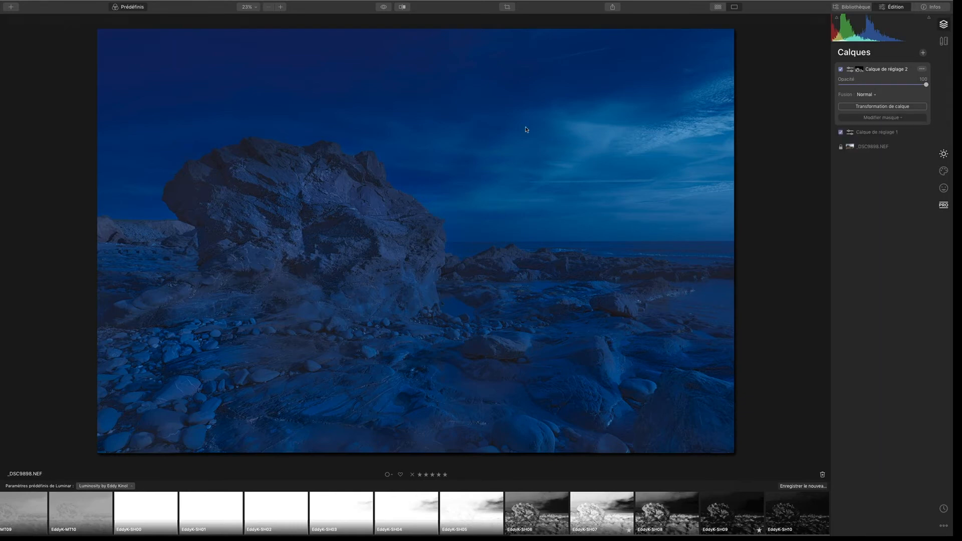
left_click(77, 19)
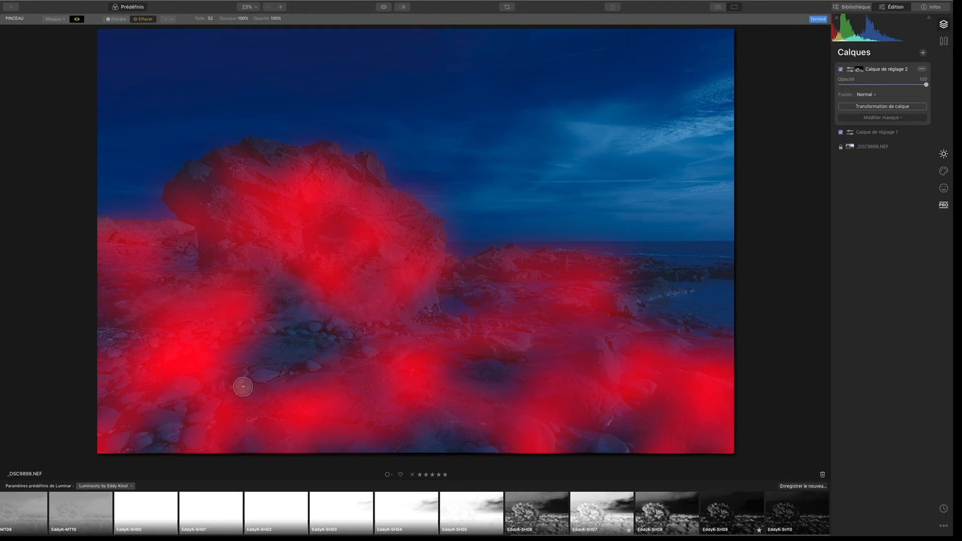
left_click(77, 19)
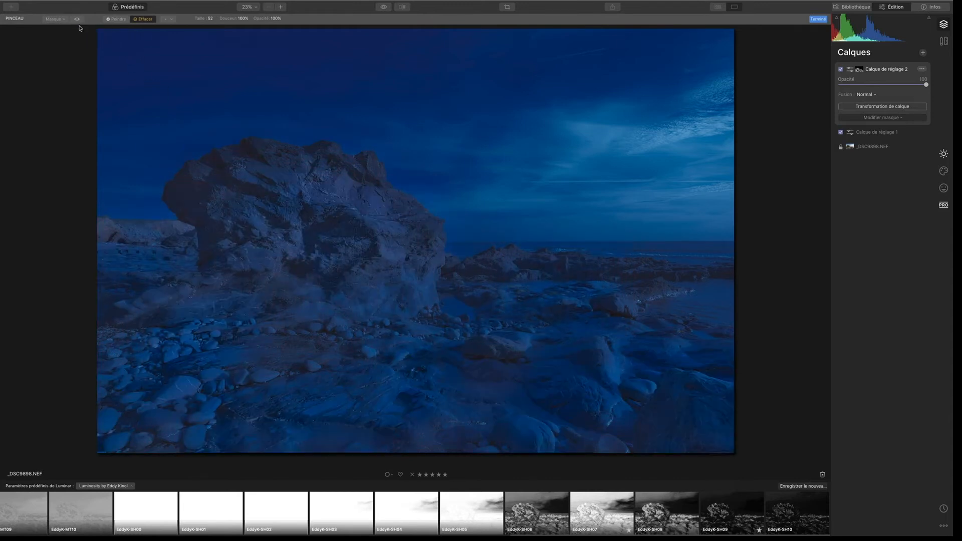
left_click(943, 154)
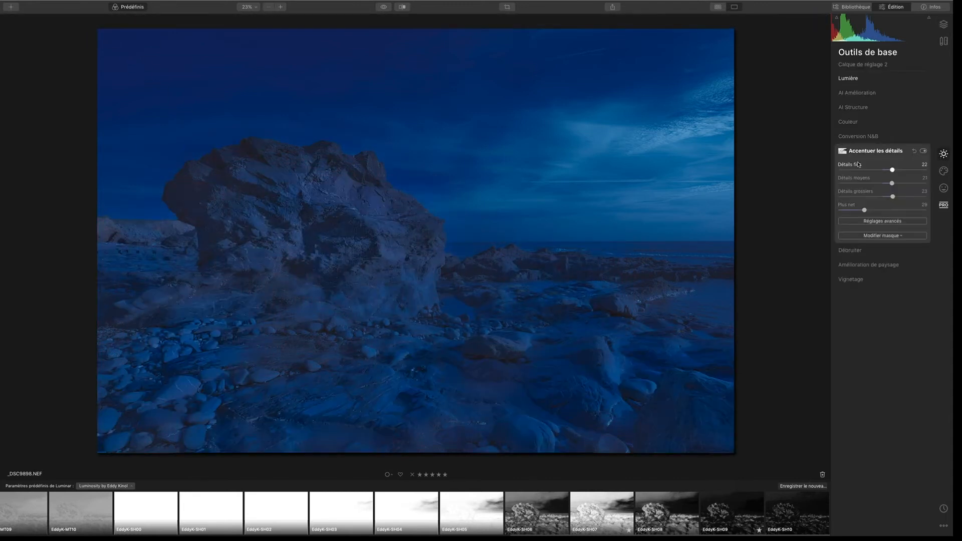
left_click(877, 234)
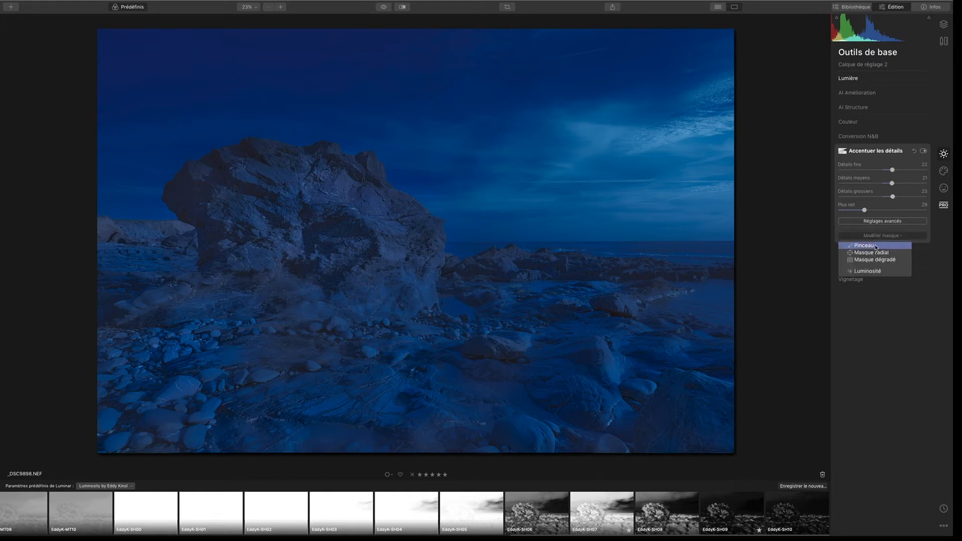
left_click(876, 246)
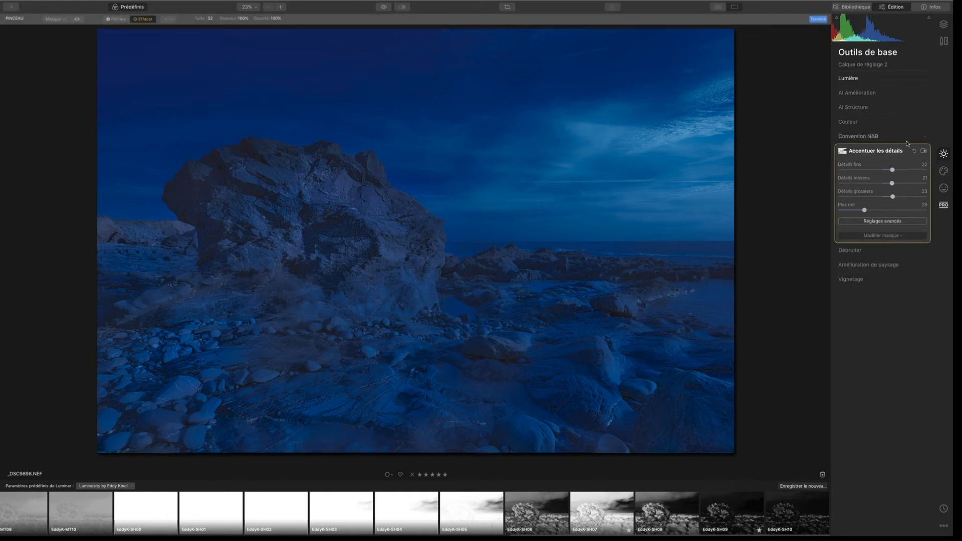
left_click(76, 19)
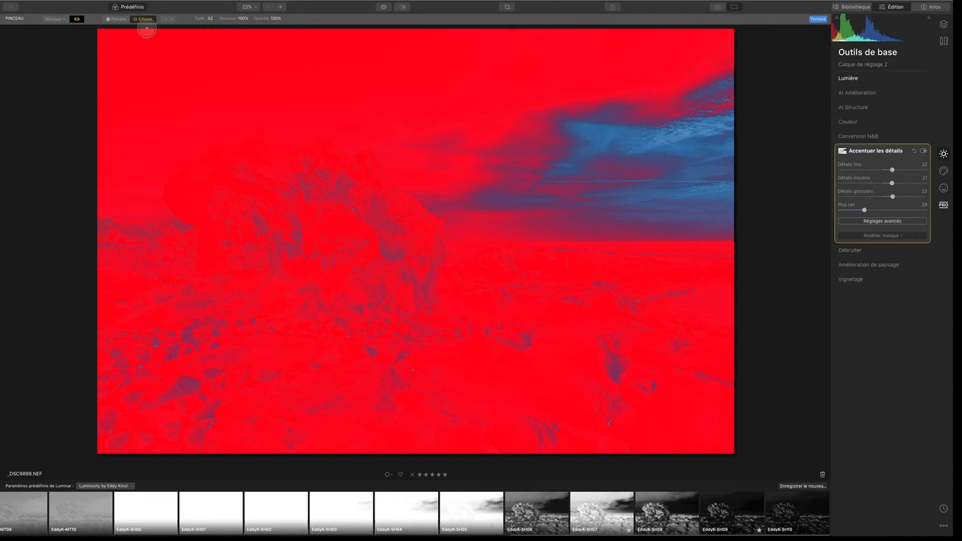
left_click(76, 18)
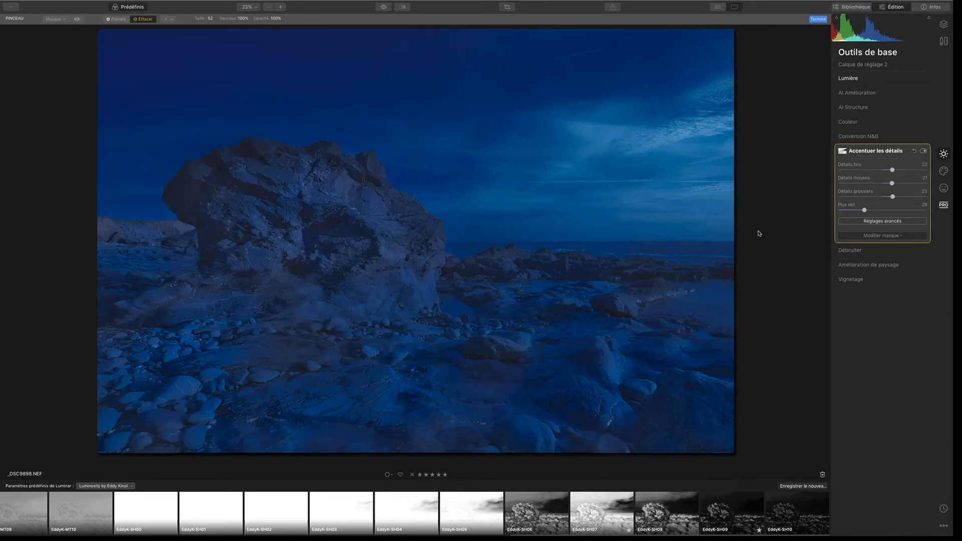
- Reset the Accentuer les détails and Contraste avancé filters on Calque de réglage 2
left_click(943, 24)
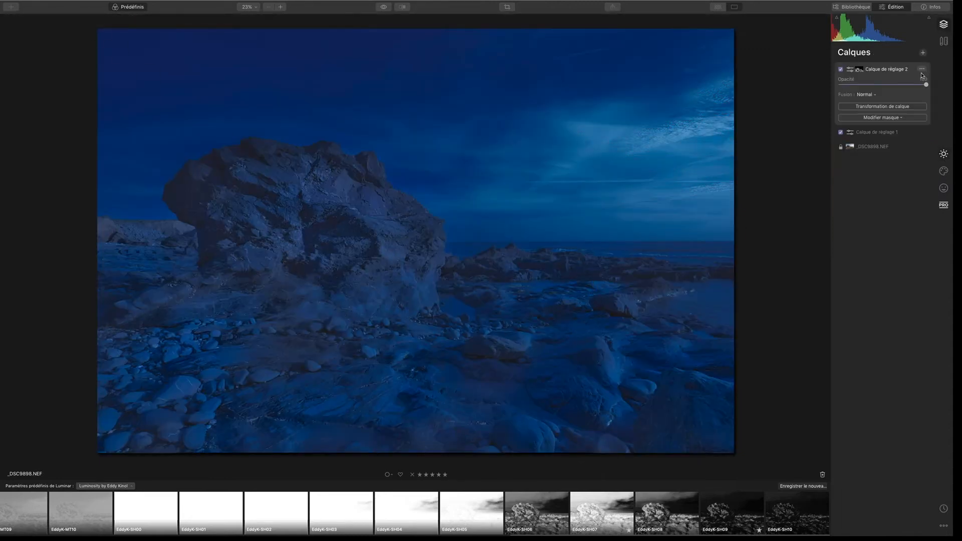
left_click(943, 42)
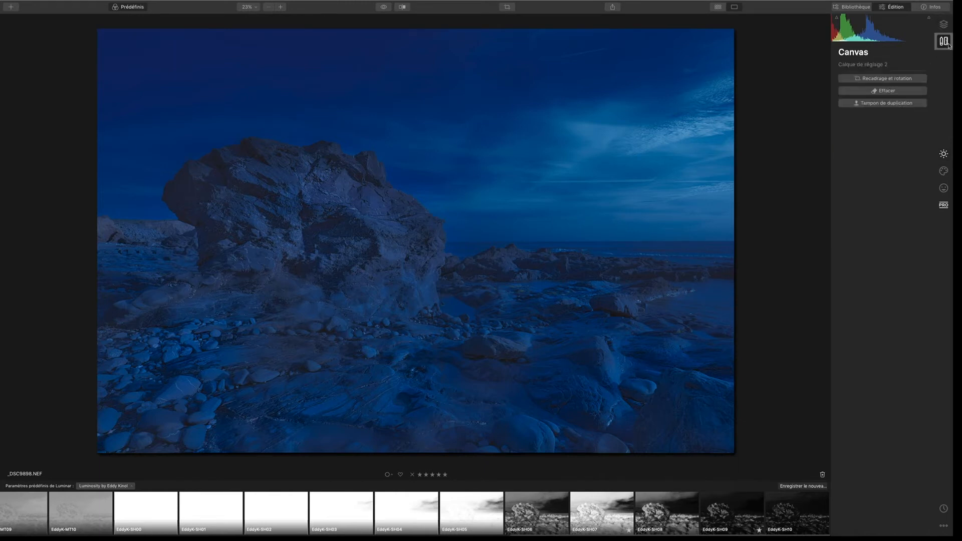
left_click(942, 155)
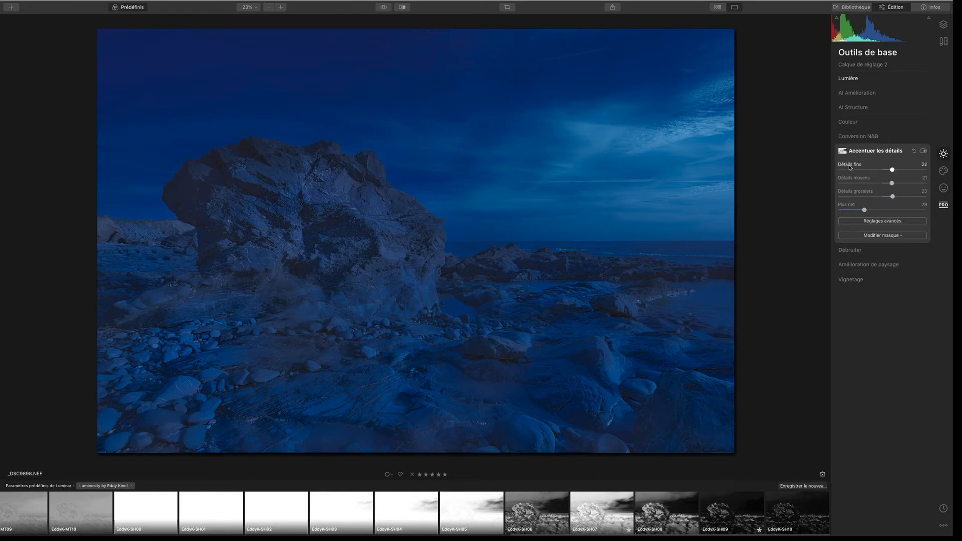
left_click(914, 151)
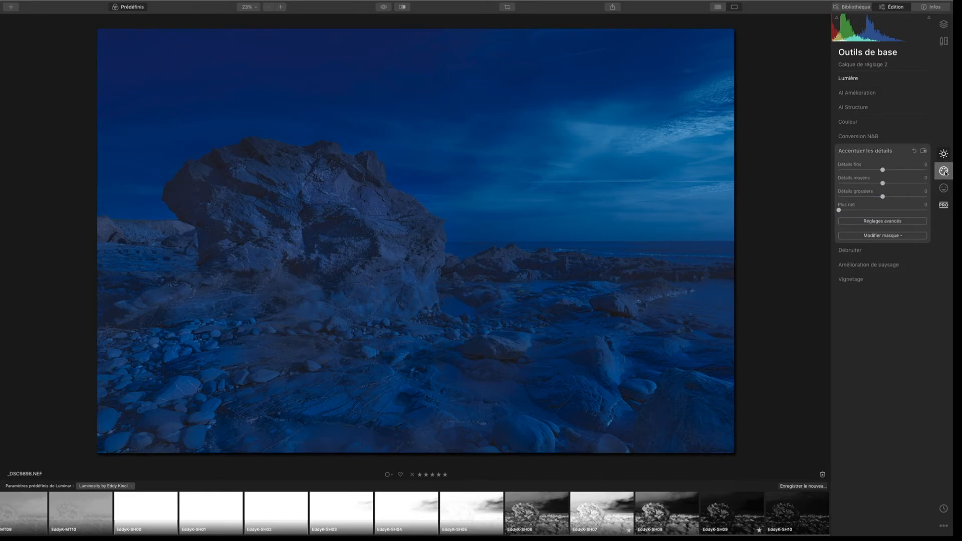
left_click(943, 205)
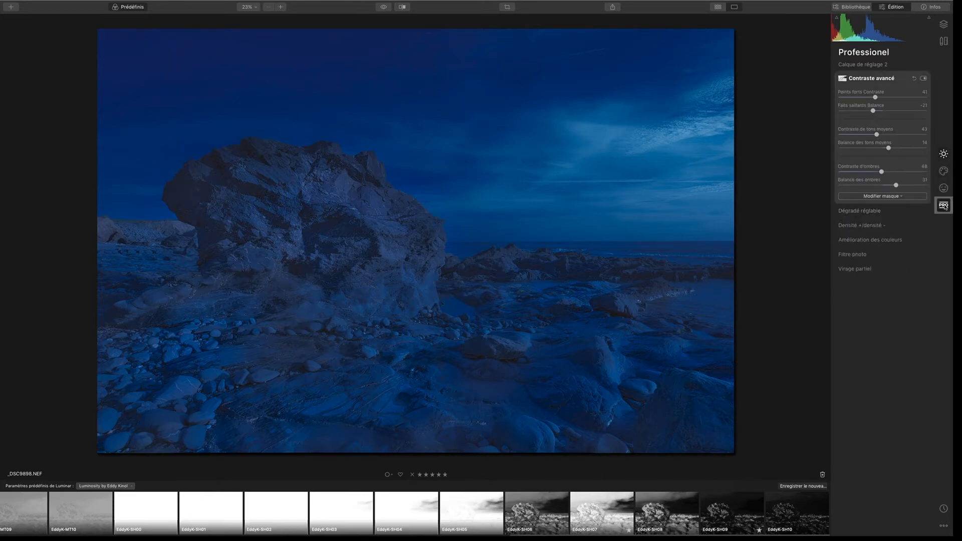
left_click(915, 79)
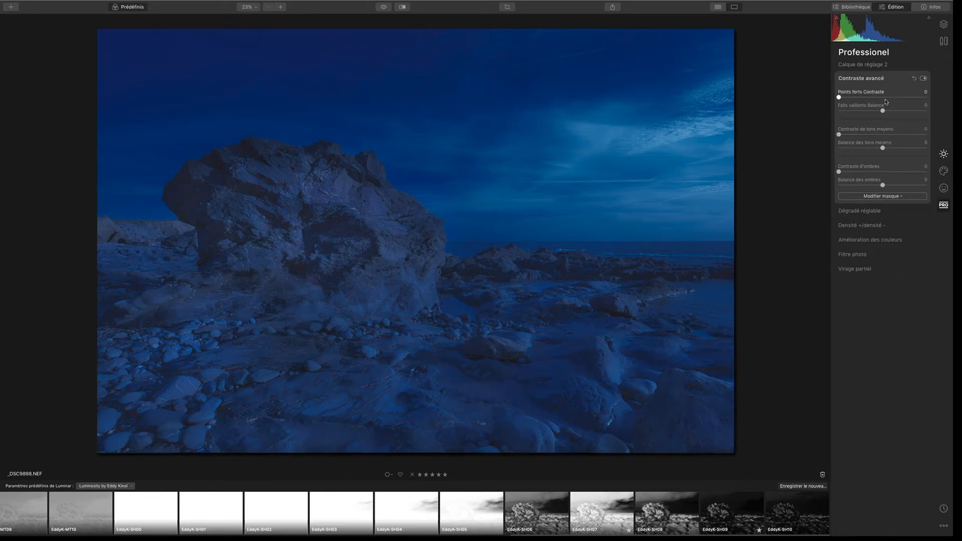
- Add a new adjustment layer above Calque de réglage 2
left_click(945, 25)
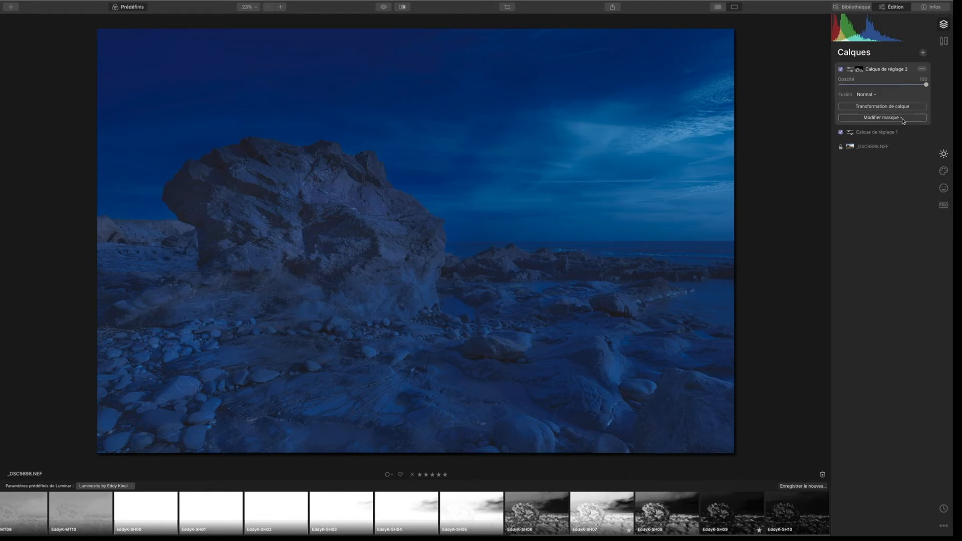
left_click(923, 53)
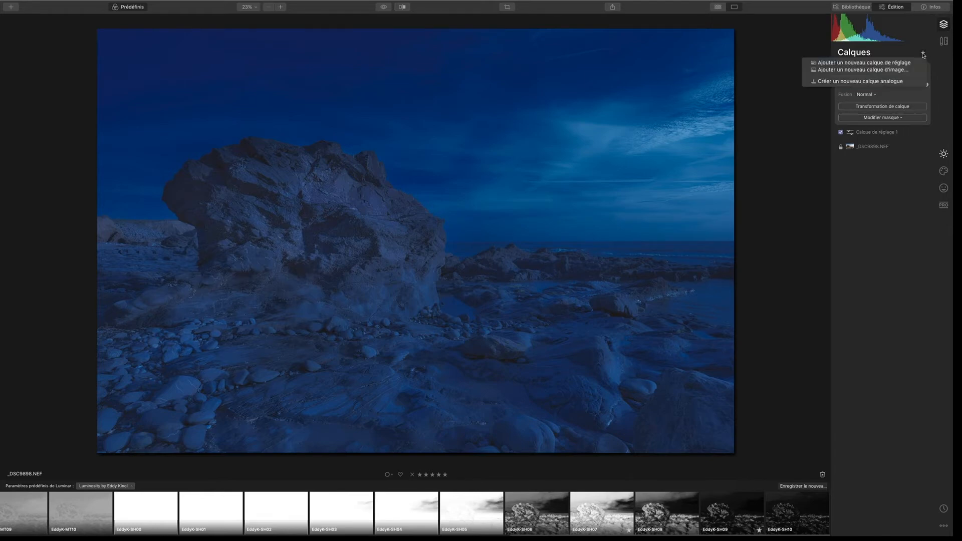
left_click(896, 63)
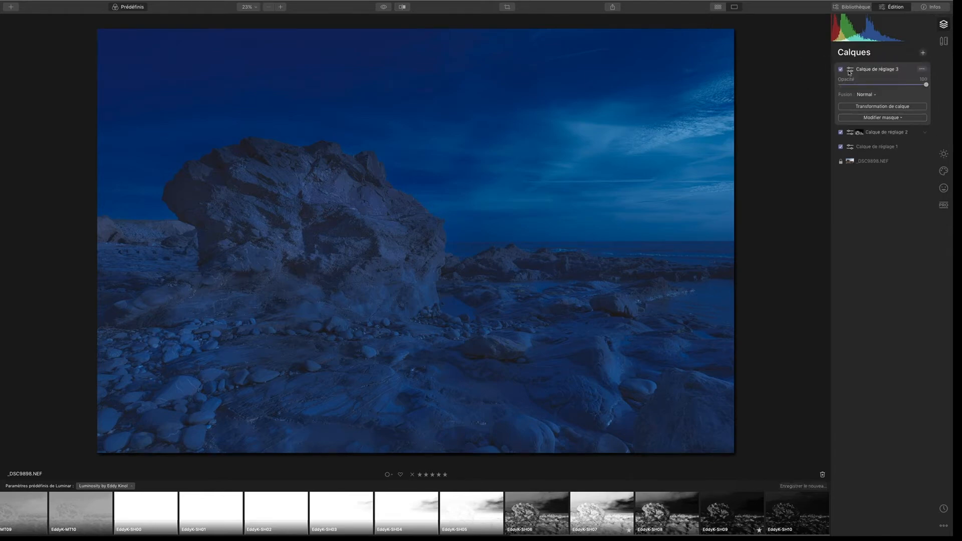
- Give Calque de réglage 3 a brush mask and paste the copied luminosity mask into it
left_click(891, 119)
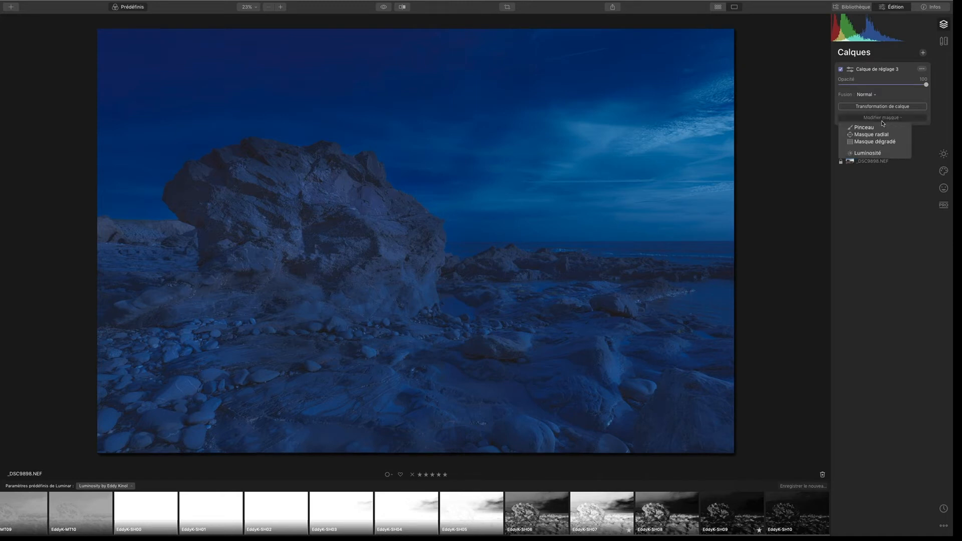
left_click(877, 129)
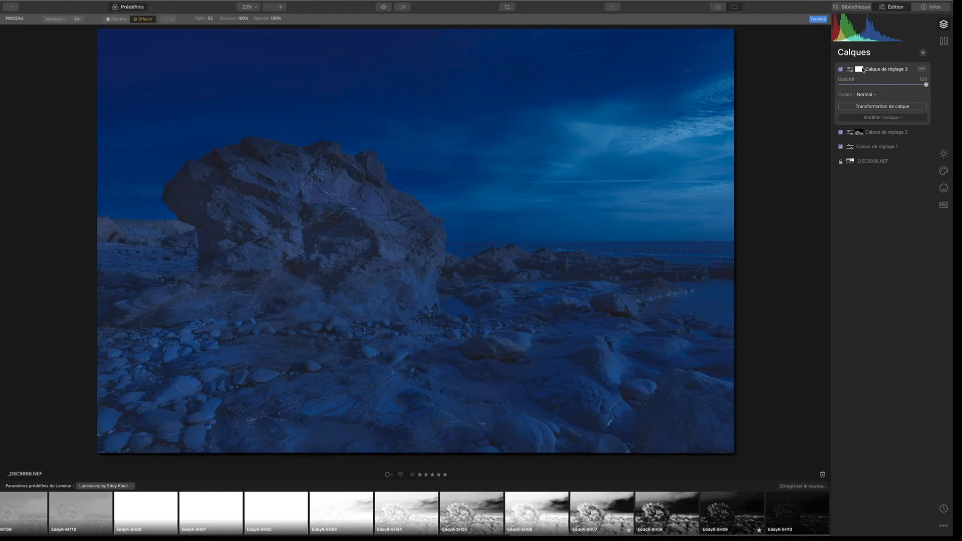
right_click(862, 70)
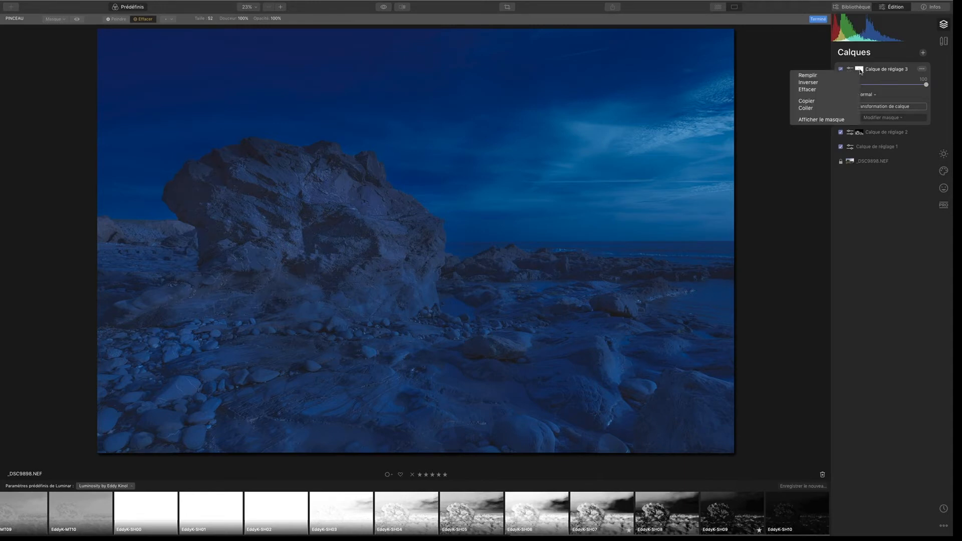
left_click(817, 109)
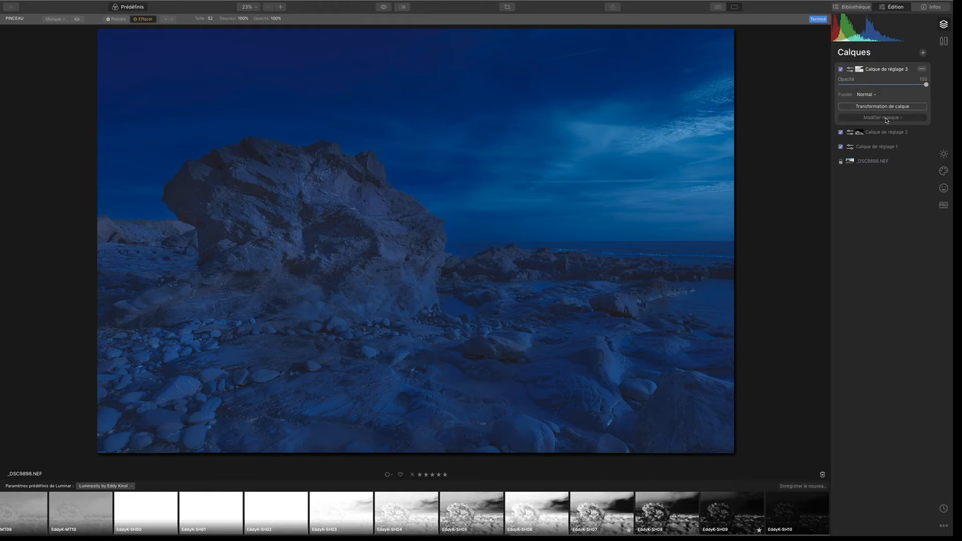
key("Return")
- Preview the overlay of the mask pasted on Calque de réglage 3, and hide it again
left_click(888, 119)
left_click(870, 129)
left_click(77, 20)
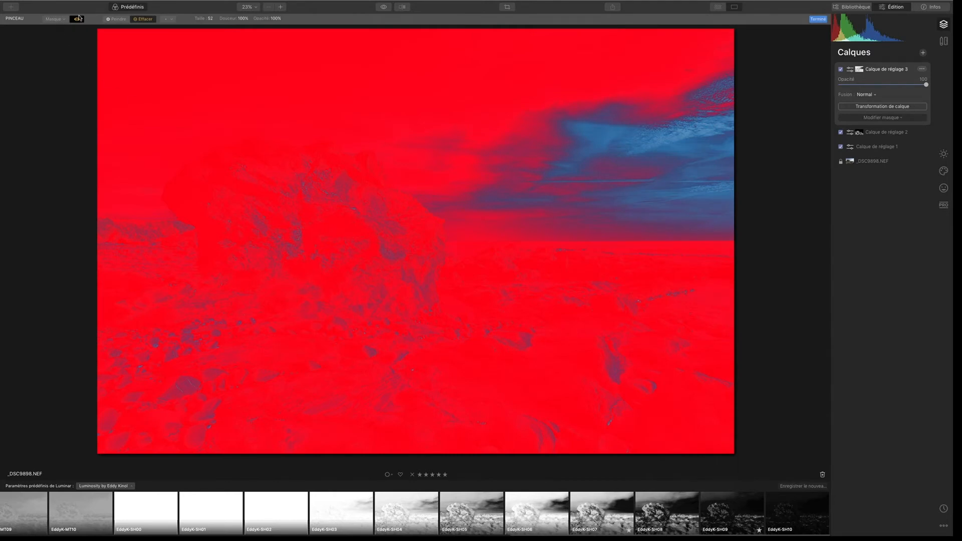
left_click(77, 20)
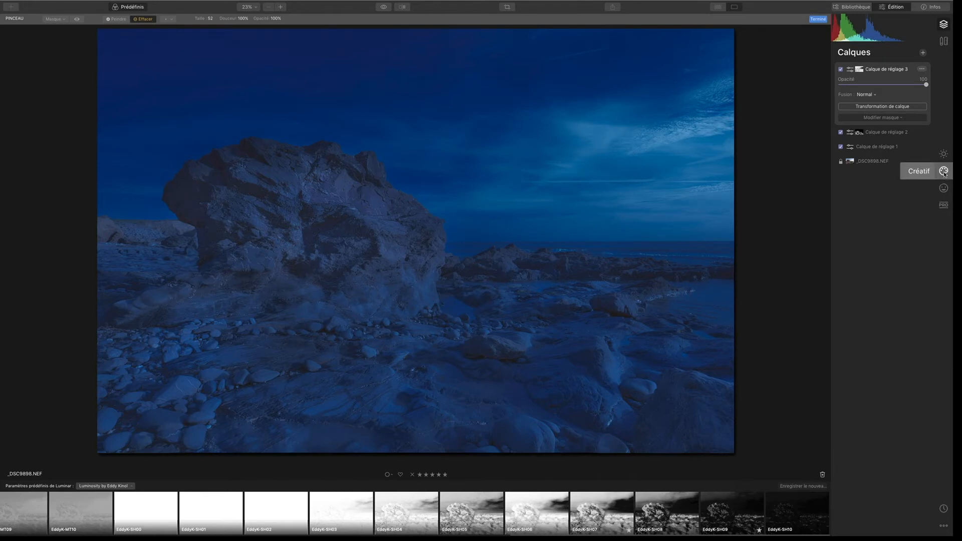
- In Accentuer les détails on Calque de réglage 3, raise Détails fins, set Détails moyens to 26 and make Détails grossiers slightly negative
left_click(943, 154)
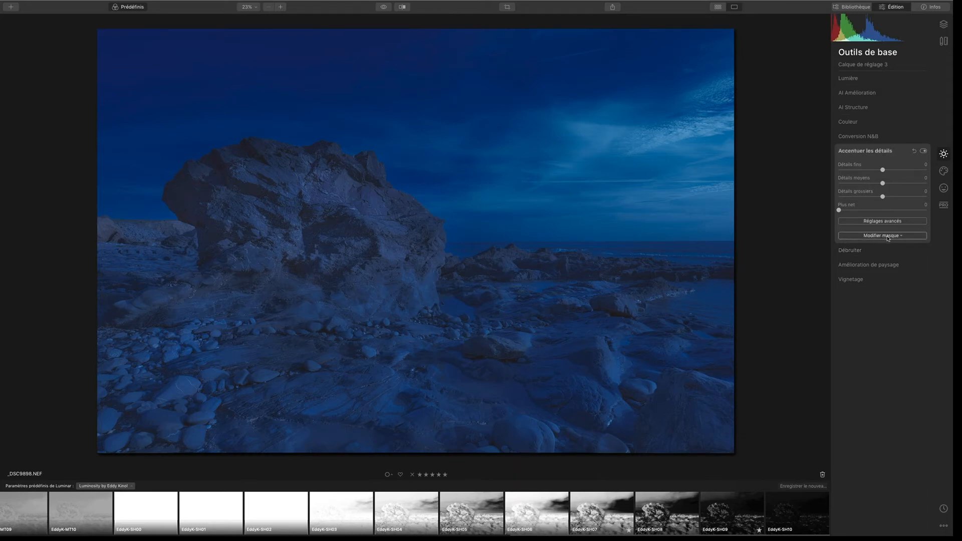
left_click_drag(882, 169, 885, 198)
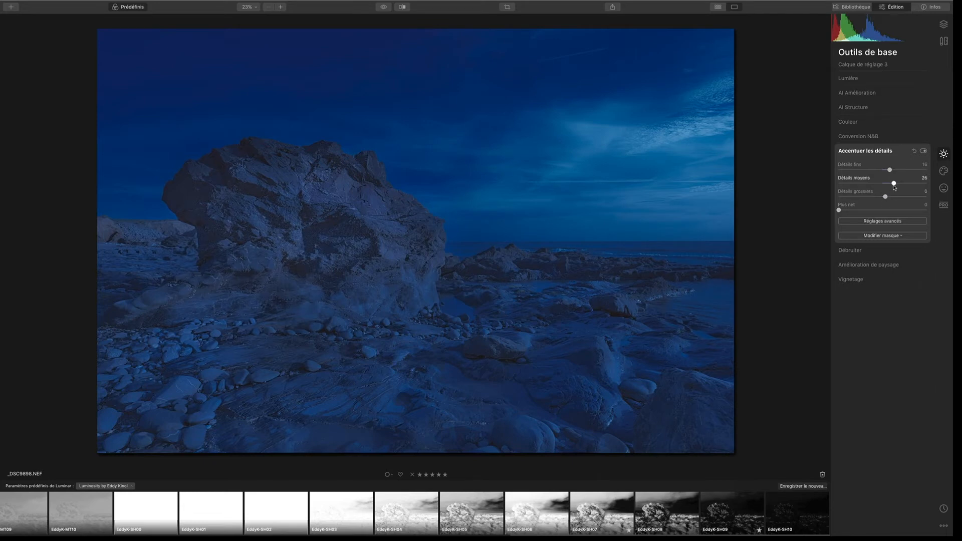
left_click_drag(885, 199, 877, 199)
- Set Contraste avancé to Points forts Contraste 34, Faits saillants Balance -15, Contraste de tons moyens 37 and Balance des tons moyens -4
left_click(944, 206)
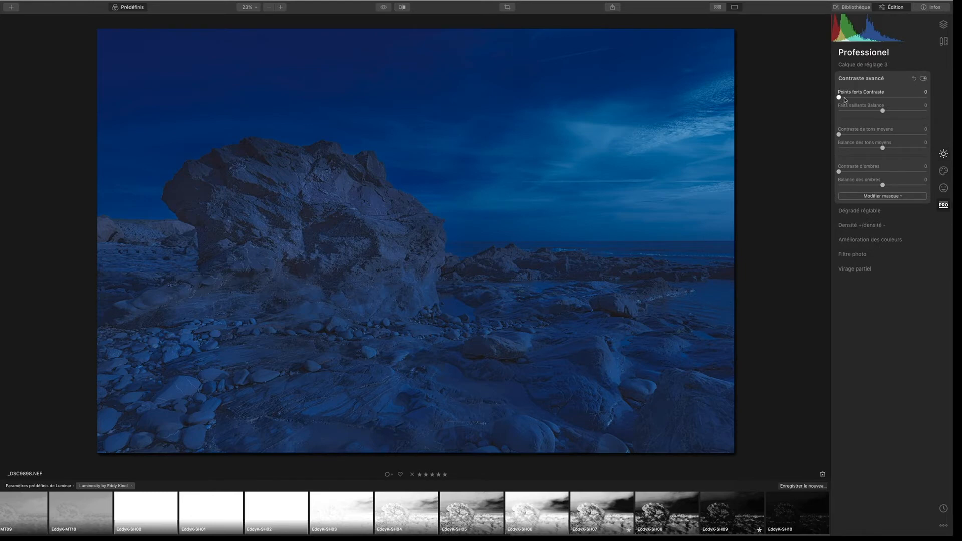
left_click_drag(841, 98, 880, 148)
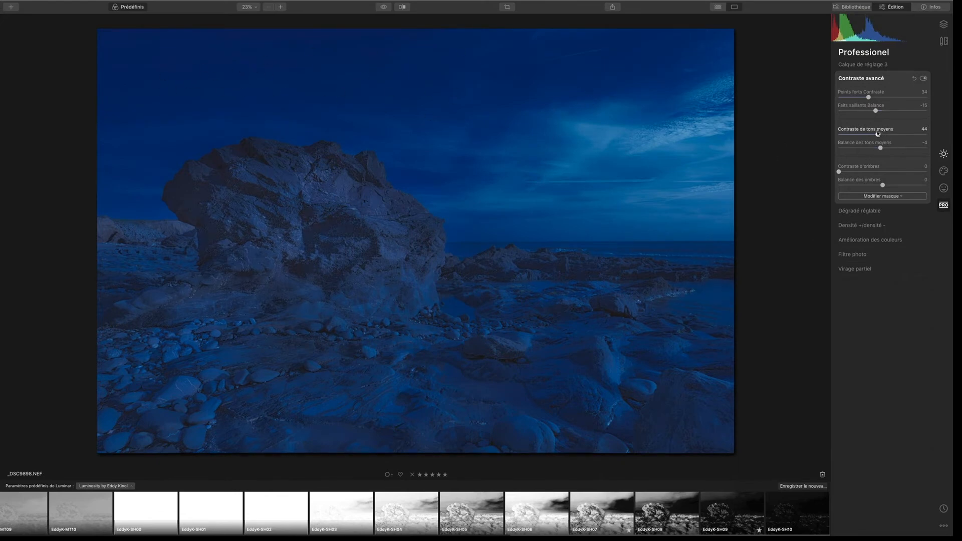
mouse_move(878, 136)
left_mouse_down()
mouse_move(910, 135)
mouse_move(872, 140)
left_mouse_up()
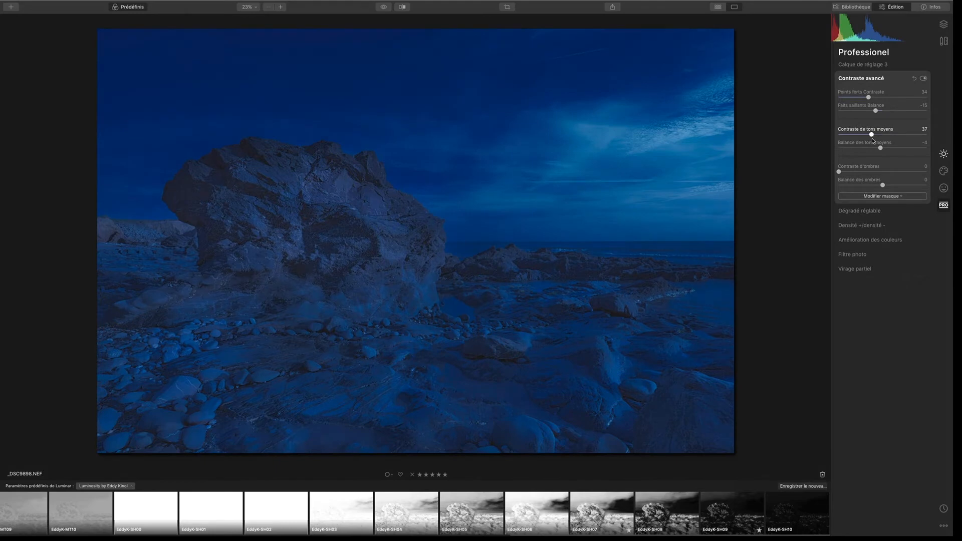
- Set Contraste d'ombres to 44 and strongly raise Balance des ombres in Contraste avancé on Calque de réglage 3
left_click(943, 24)
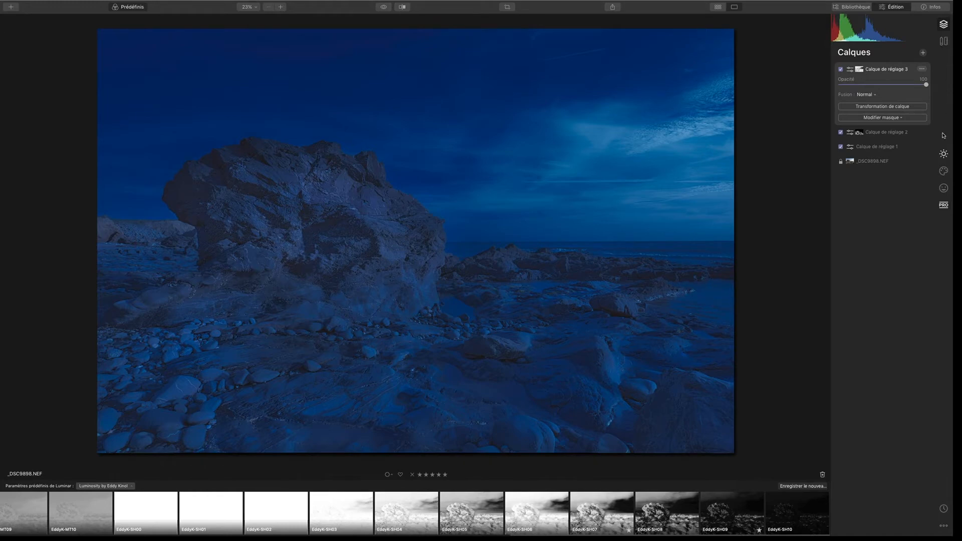
left_click(942, 154)
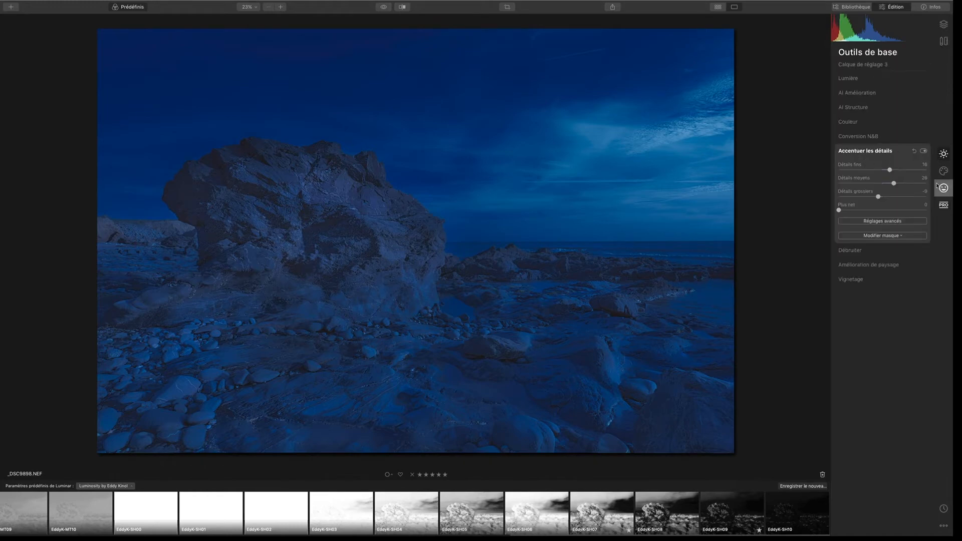
left_click(942, 205)
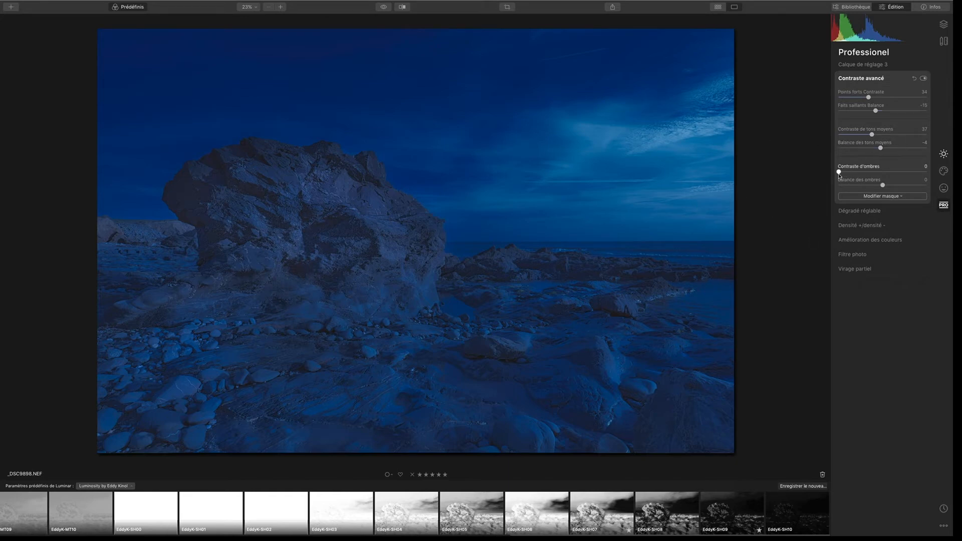
left_click_drag(839, 172, 909, 185)
mouse_move(884, 186)
left_mouse_down()
mouse_move(909, 188)
mouse_move(888, 188)
left_mouse_up()
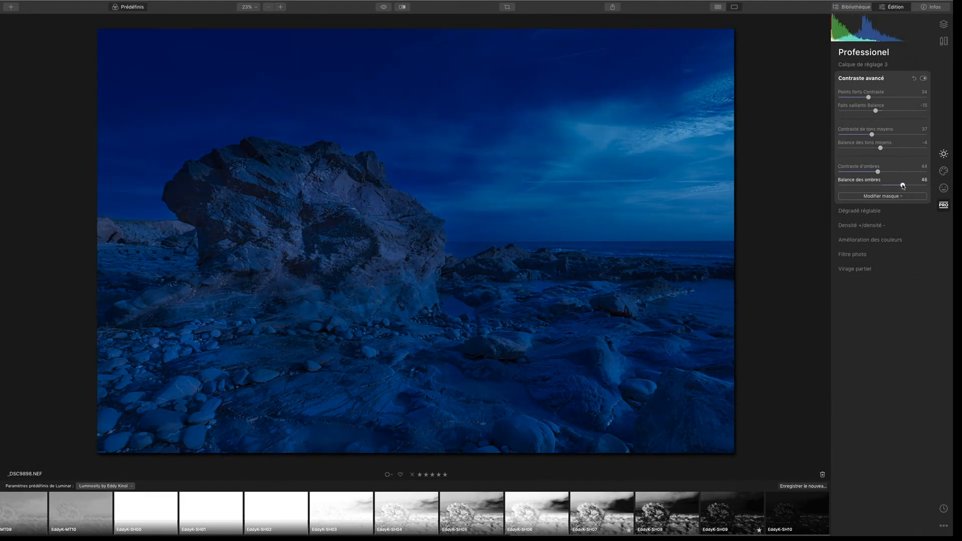
- Check once more which areas the layer mask of Calque de réglage 3 covers by previewing its overlay
left_click(944, 49)
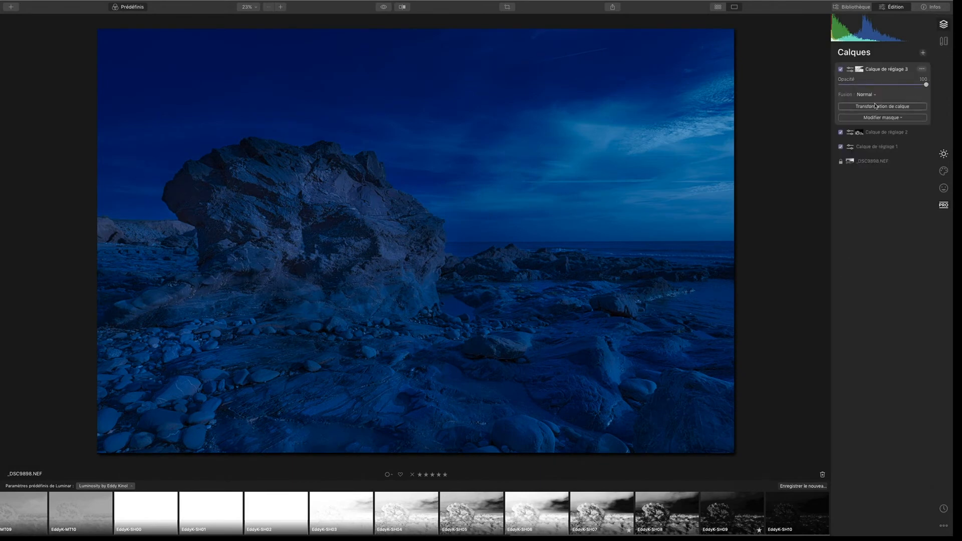
left_click(886, 118)
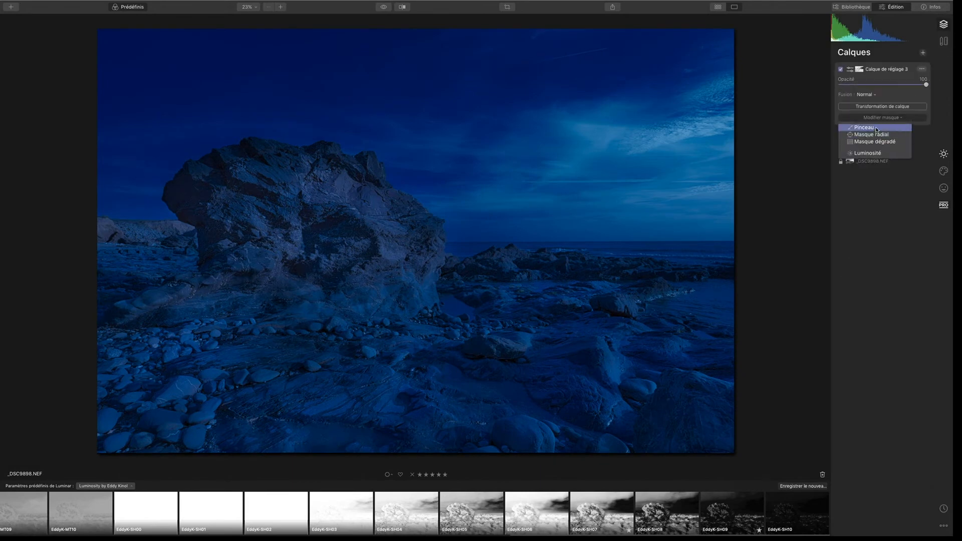
left_click(875, 129)
left_click(76, 20)
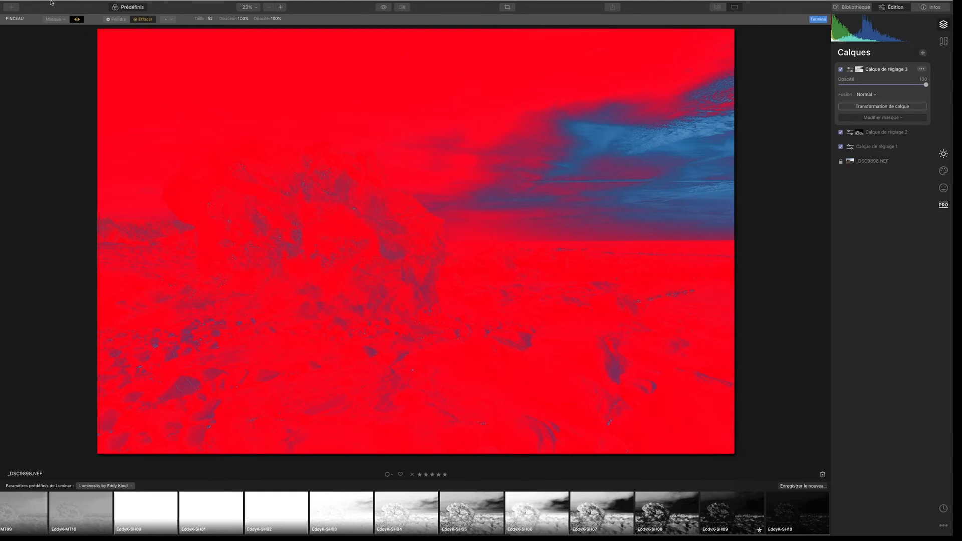
left_click(77, 19)
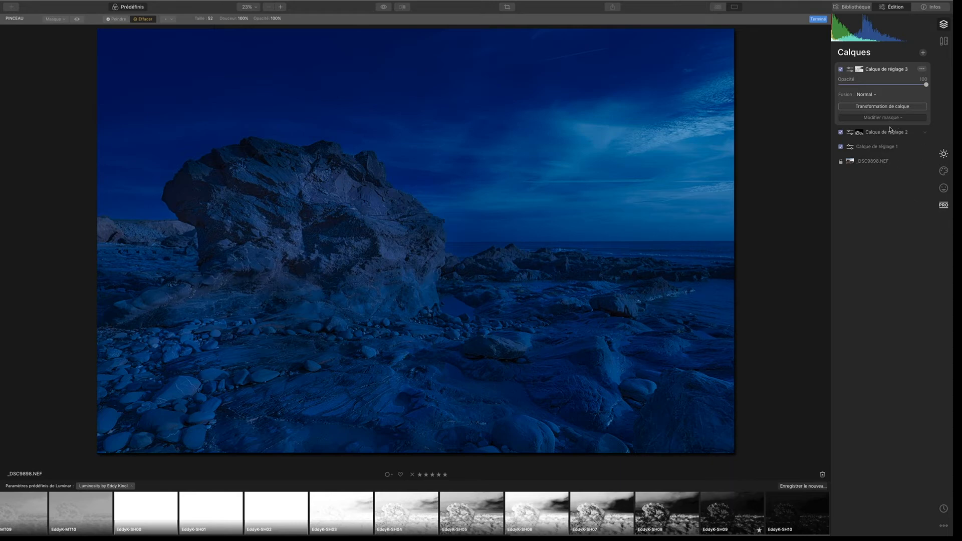
- Set Contraste avancé to Faits saillants Balance 3, Contraste de tons moyens 42, Balance des tons moyens -9, Contraste d'ombres 53 and Balance des ombres 22
left_click(943, 205)
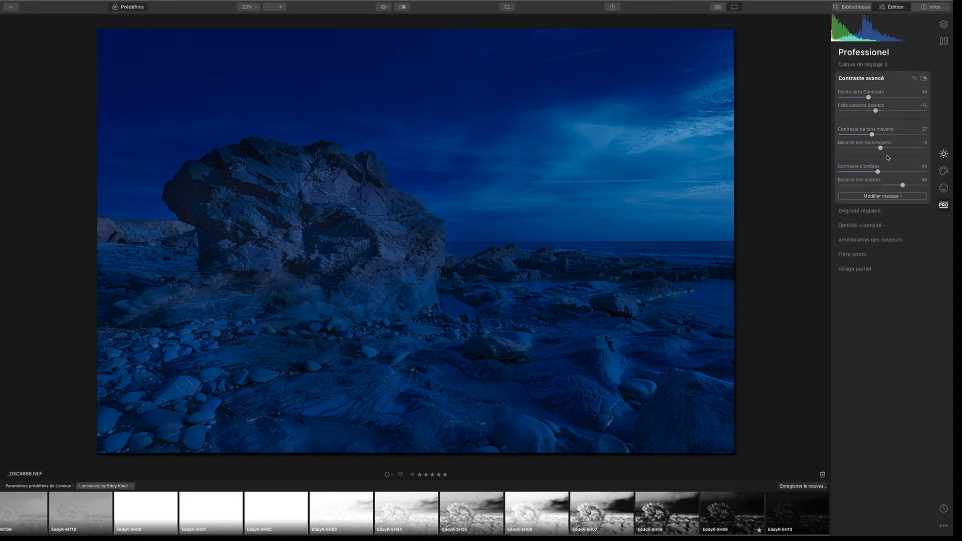
left_click_drag(879, 173, 900, 186)
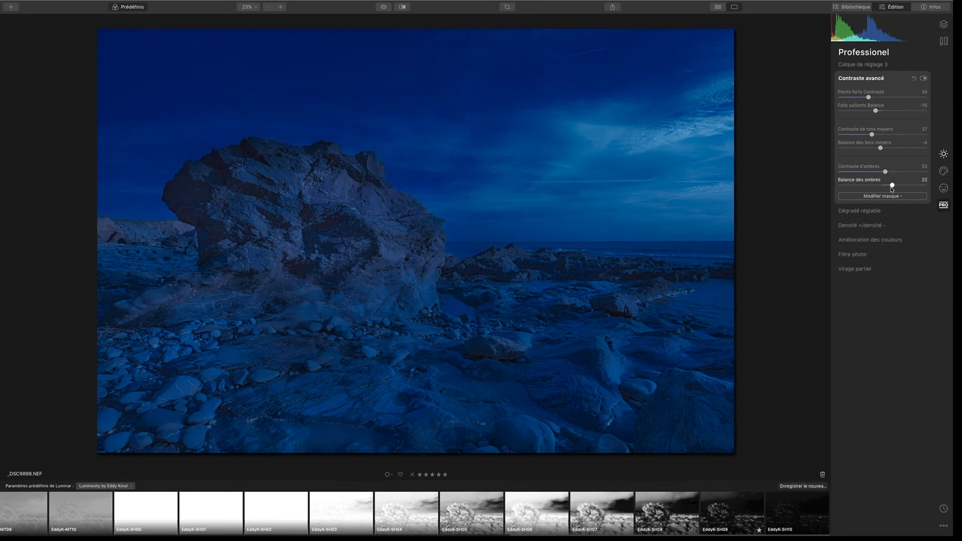
mouse_move(881, 149)
left_mouse_down()
mouse_move(868, 148)
mouse_move(889, 149)
mouse_move(879, 148)
left_mouse_up()
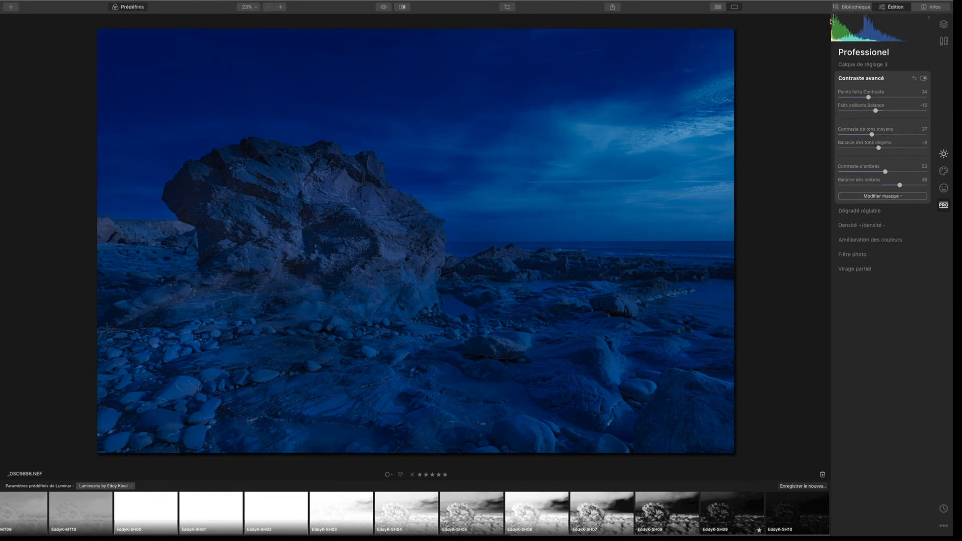
left_click_drag(875, 111, 876, 135)
mouse_move(899, 185)
left_mouse_down()
mouse_move(883, 186)
mouse_move(892, 185)
left_mouse_up()
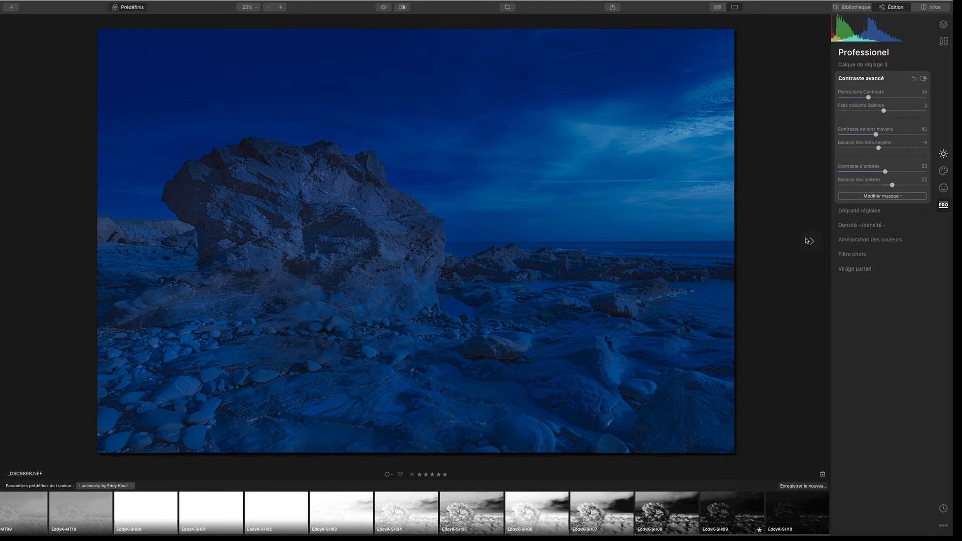
left_click(384, 7)
- Add a Vignetage centred on the upper part of the large rock, with Quantité -60, Taille 0 and Progressivité 100
left_click(944, 155)
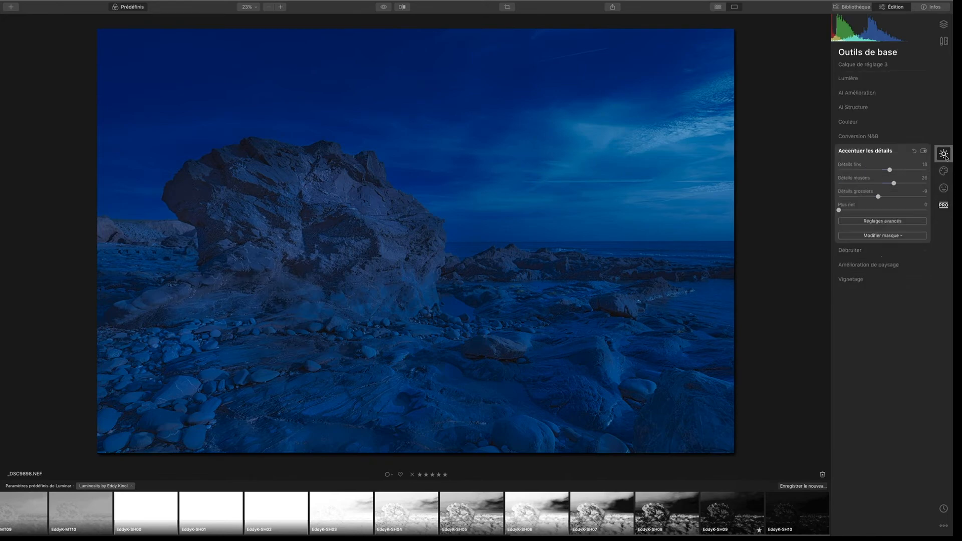
left_click(854, 281)
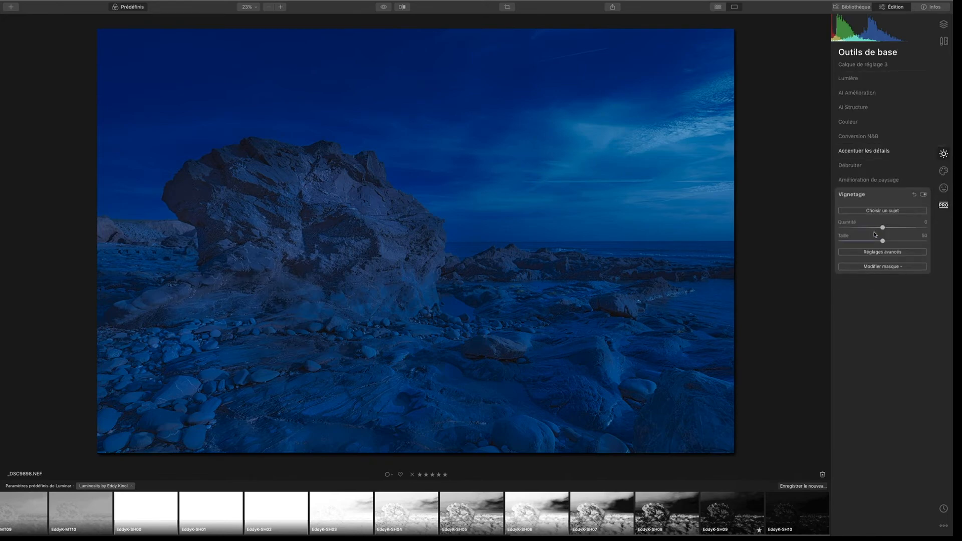
left_click(894, 211)
left_click(390, 196)
left_click_drag(882, 227, 856, 229)
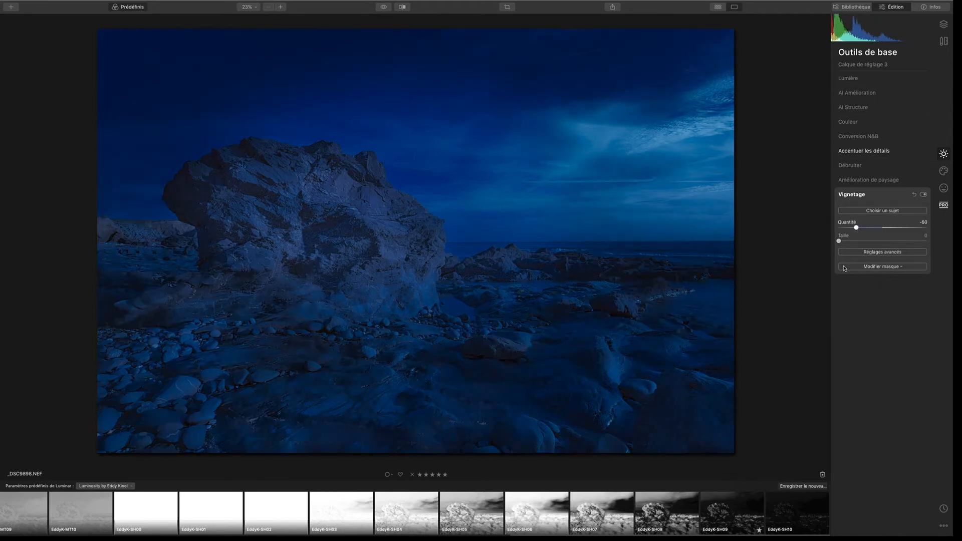
left_click(884, 254)
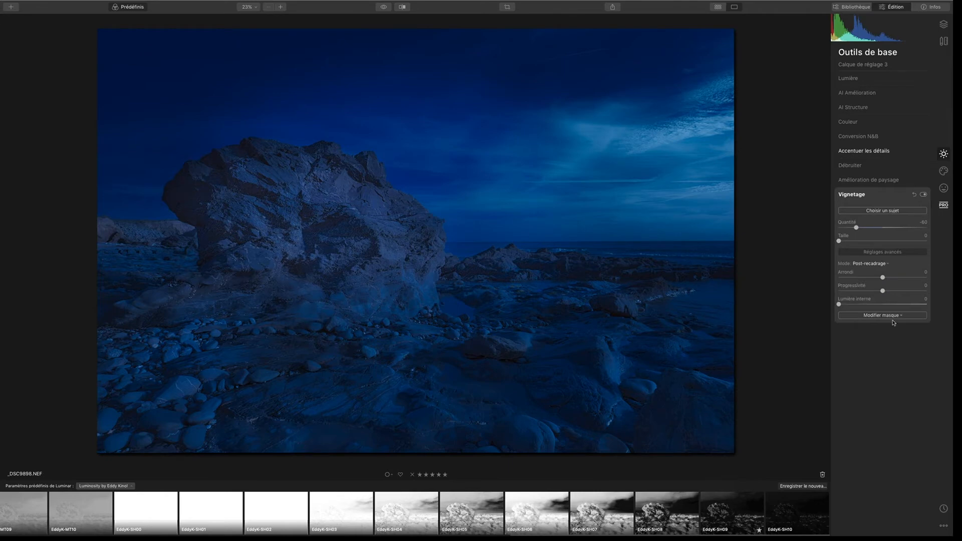
left_click_drag(883, 291, 926, 291)
- Soften the vignette by setting its Quantité to -41 and compare the photo with the original
mouse_move(859, 228)
left_mouse_down()
mouse_move(876, 228)
mouse_move(866, 228)
left_mouse_up()
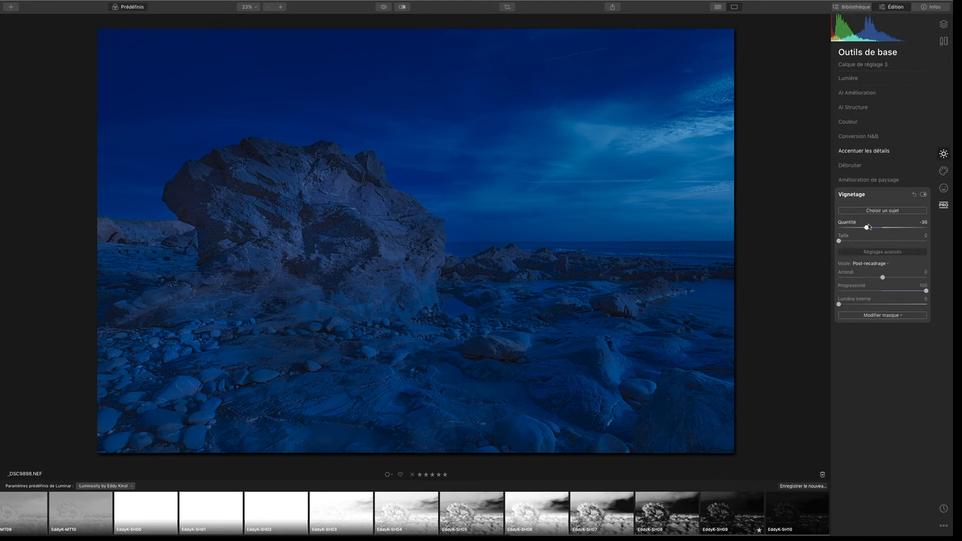
left_click_drag(866, 228, 869, 228)
left_click_drag(869, 229, 868, 232)
left_click_drag(867, 228, 863, 229)
left_click(384, 8)
left_click(382, 8)
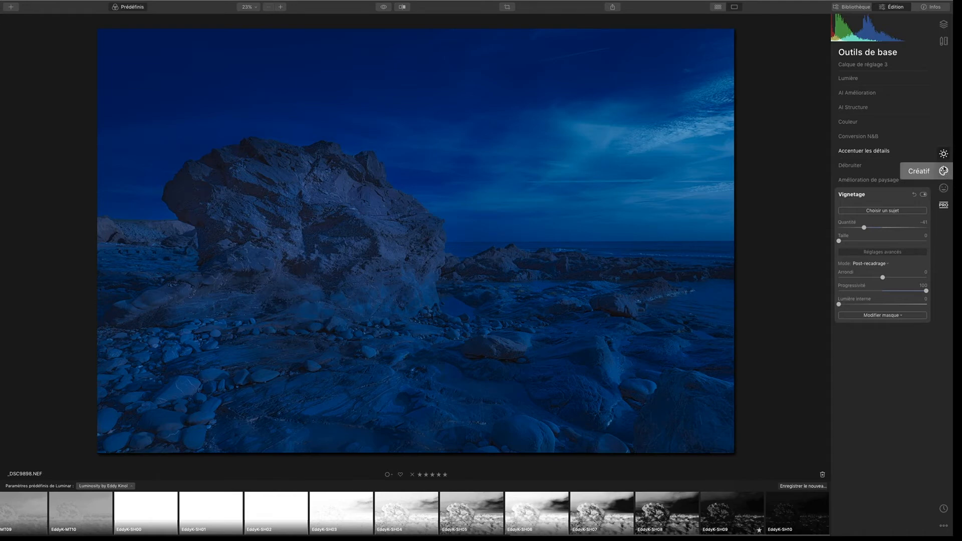
- Add a new adjustment layer above Calque de réglage 3
left_click(943, 25)
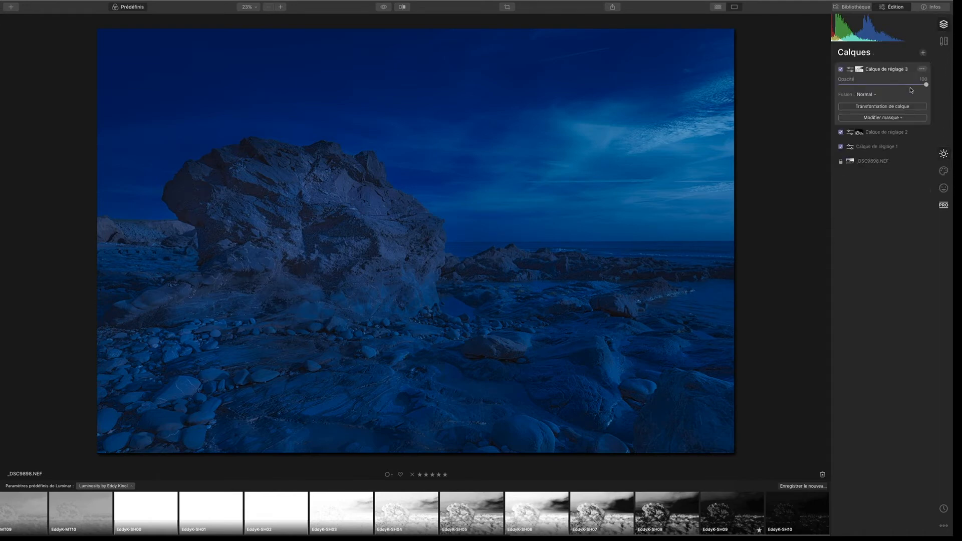
left_click(923, 53)
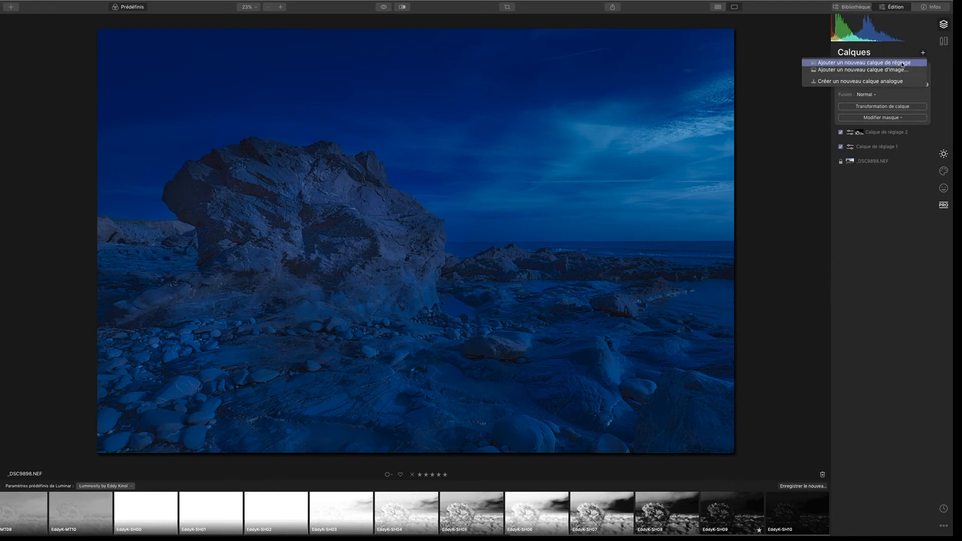
left_click(902, 64)
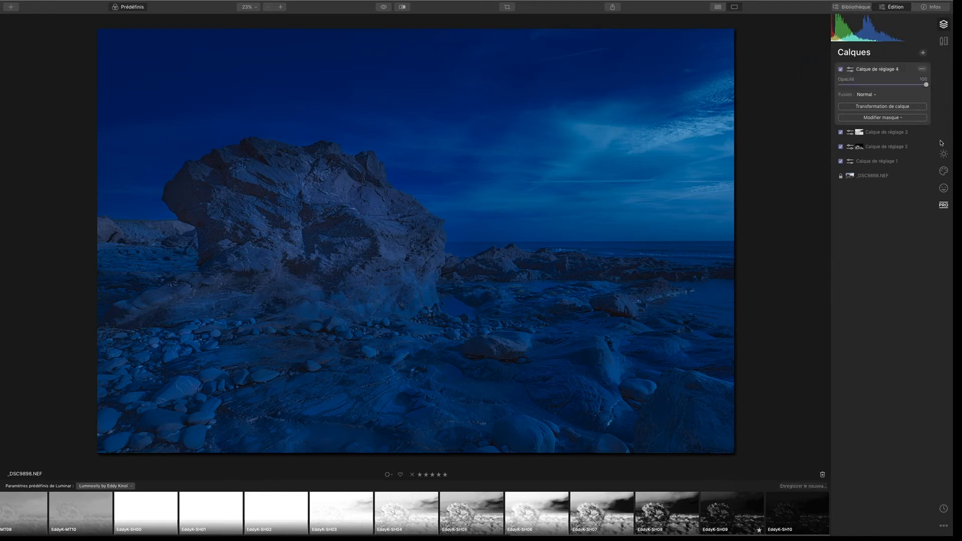
left_click(924, 70)
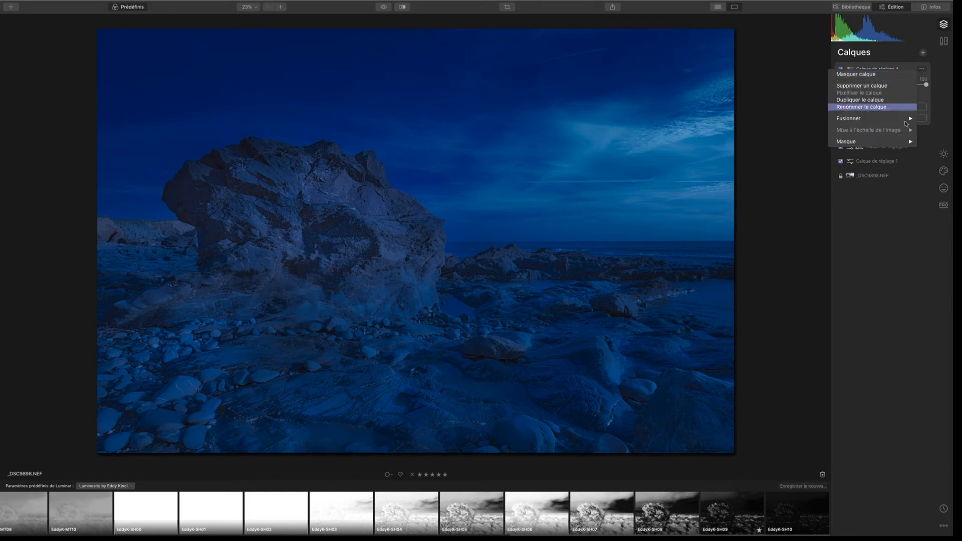
left_click(881, 99)
- Add a brush mask to Calque de réglage 4 and clear the mask with Effacer
left_click(885, 119)
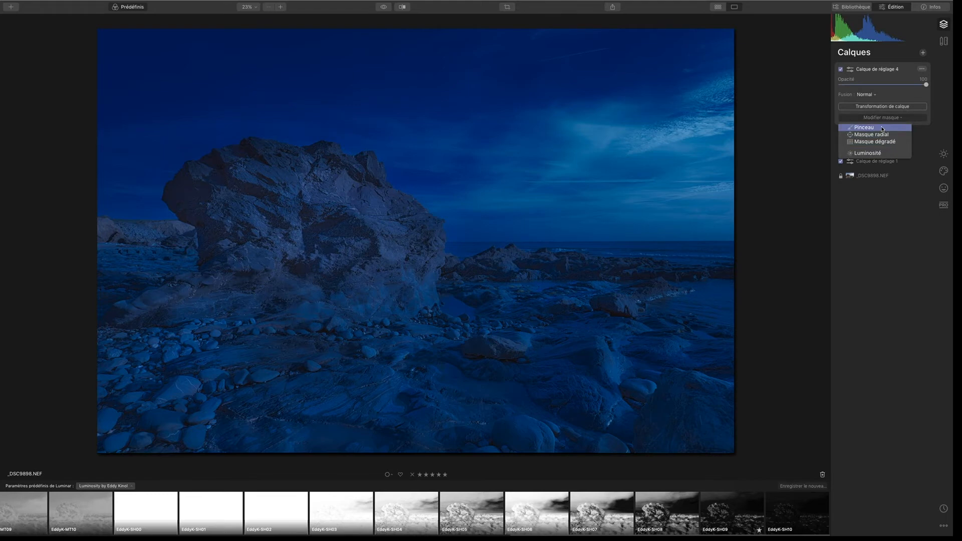
left_click(883, 129)
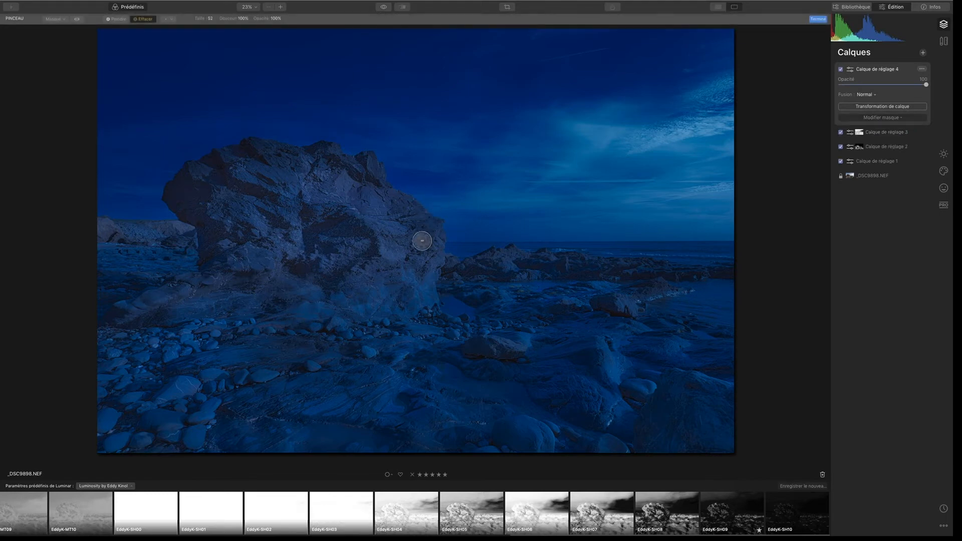
left_click(924, 70)
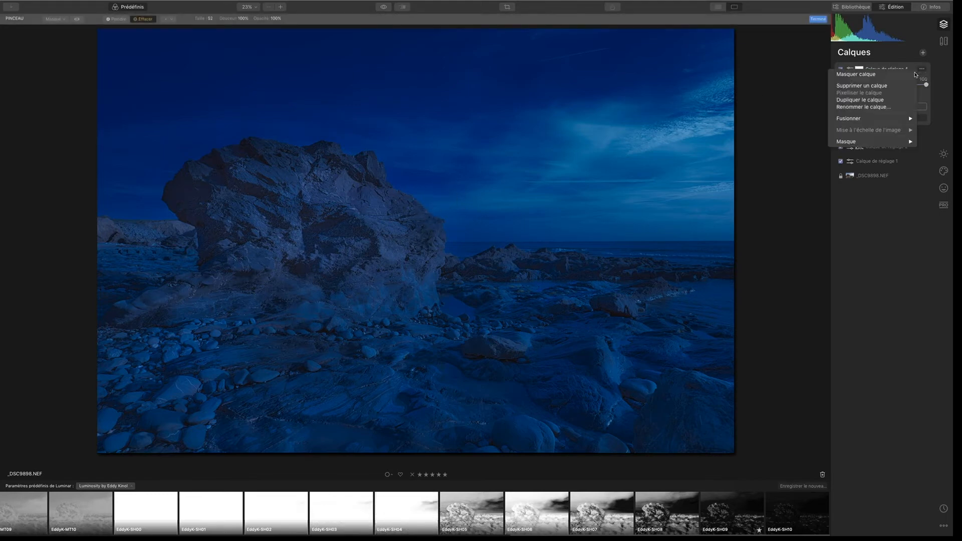
left_click(871, 248)
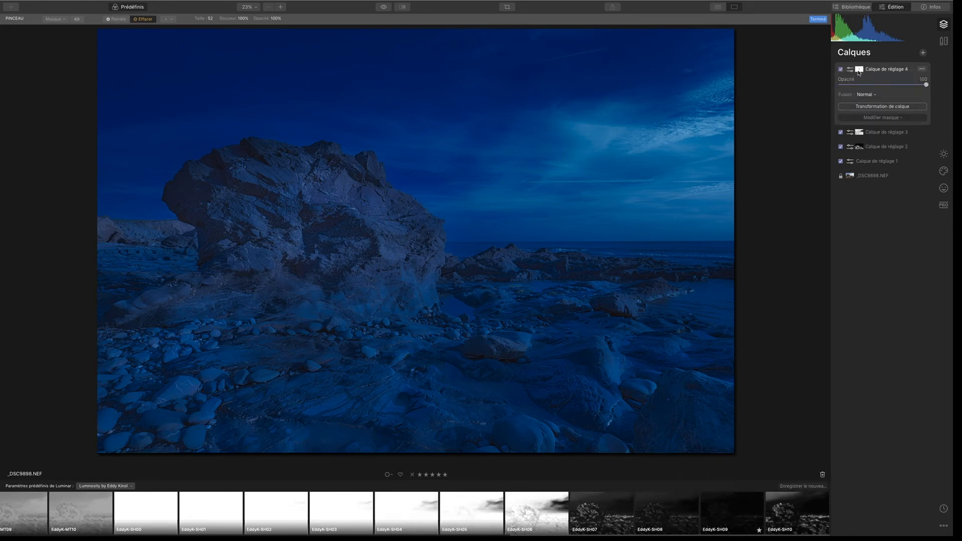
left_click(859, 71)
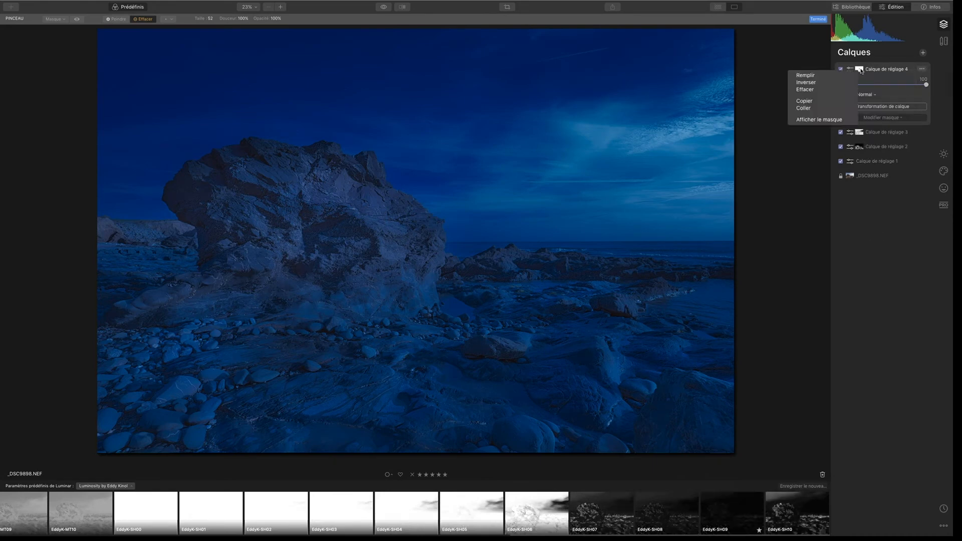
left_click(821, 90)
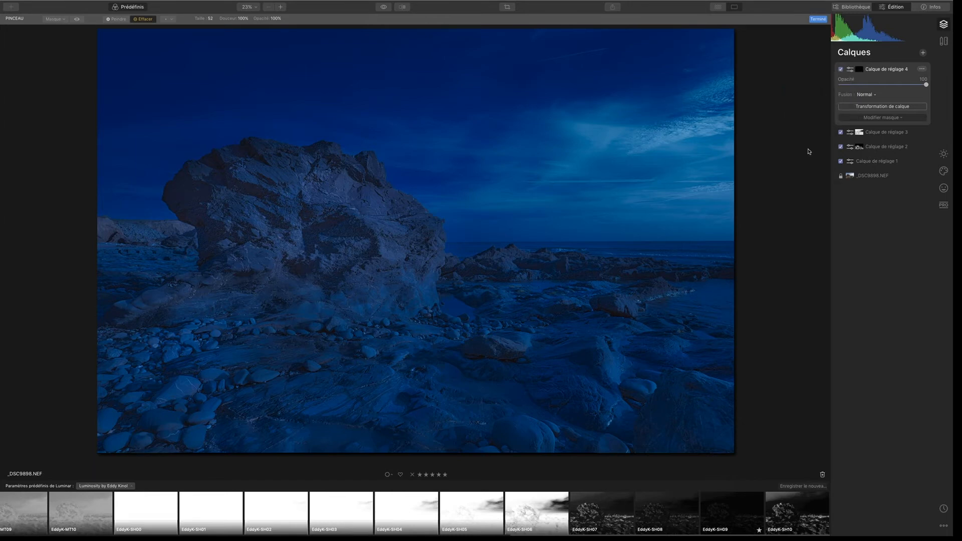
- Check AI Remplacement de ciel on Calque de réglage 4 and start a brush mask for its Couleur tool
left_click(950, 173)
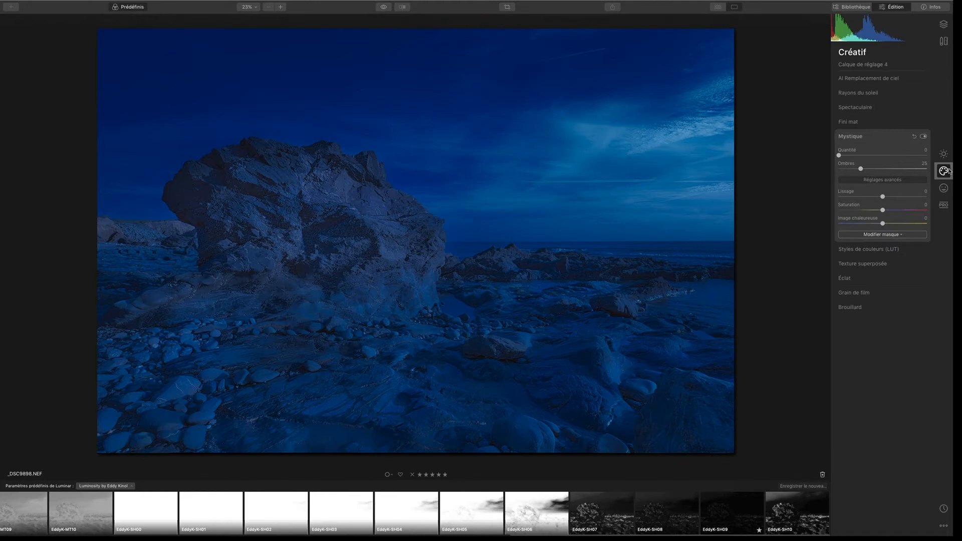
left_click(865, 80)
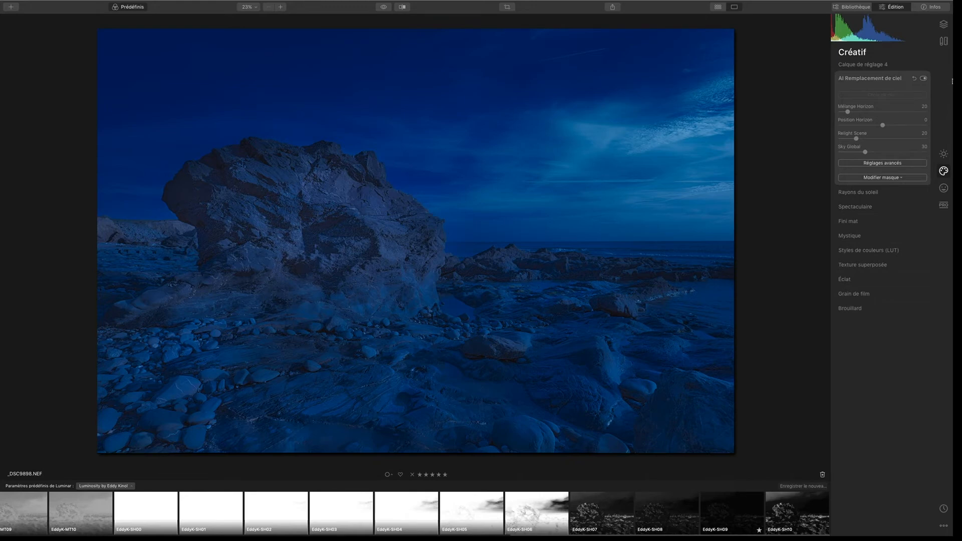
left_click(944, 24)
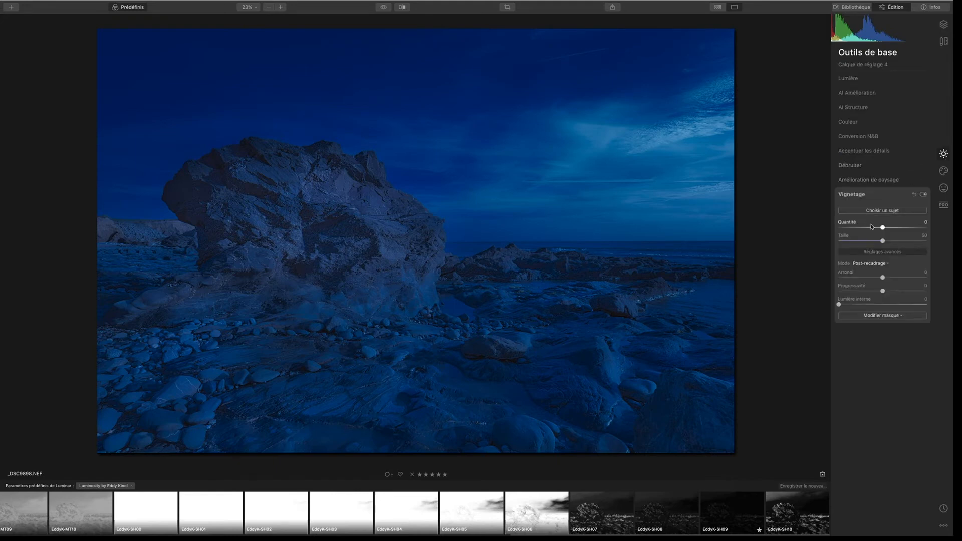
left_click(861, 122)
left_click(887, 253)
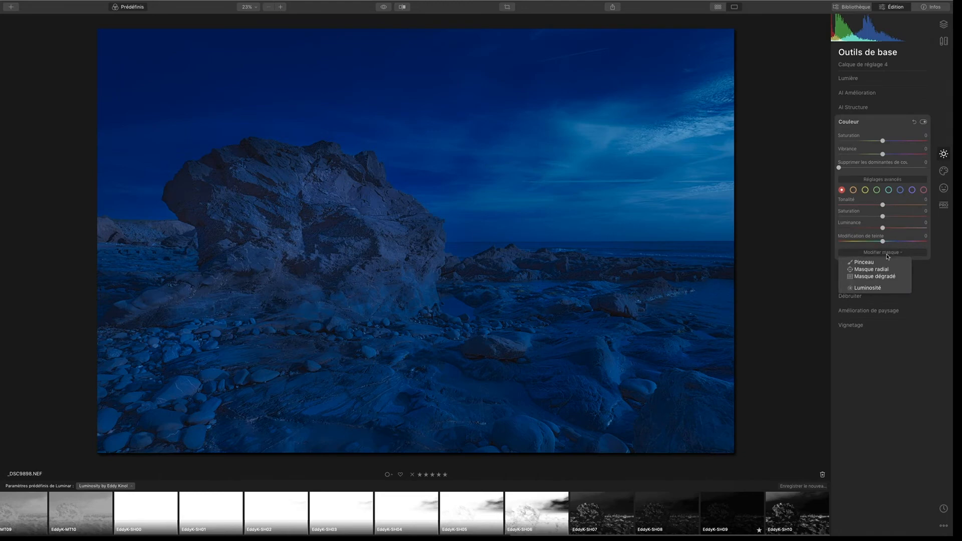
left_click(879, 263)
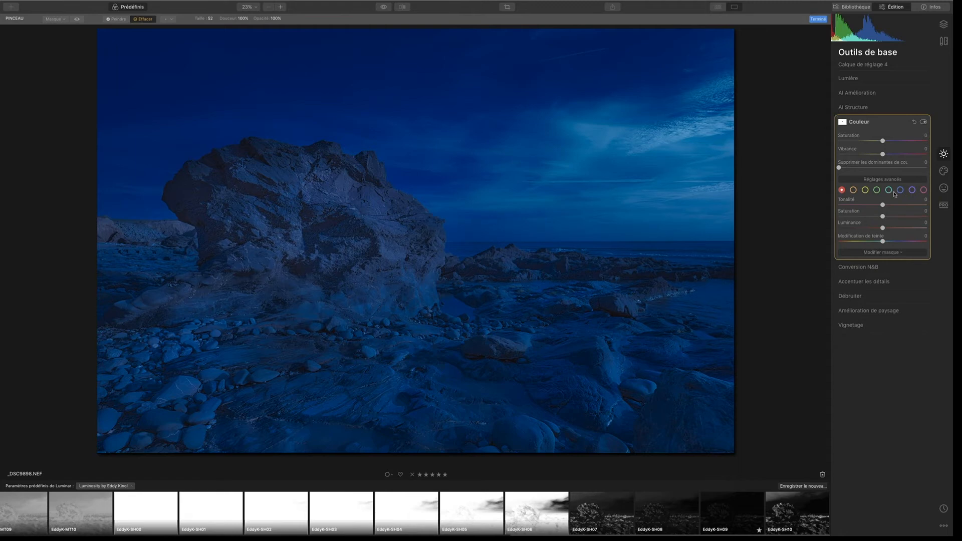
- Rasterise Calque de réglage 4 and apply the Galaxy 1 sky to it with AI Remplacement de ciel
left_click(943, 24)
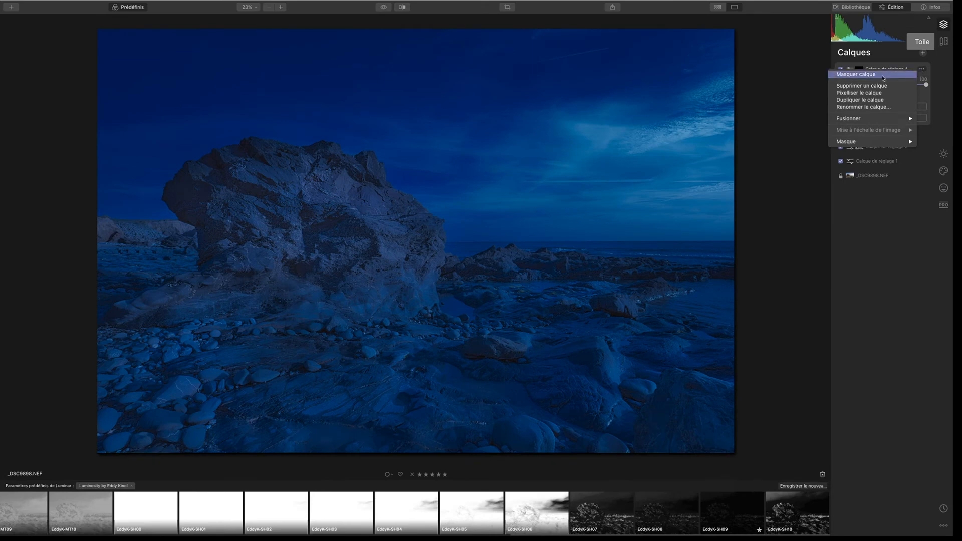
left_click(861, 94)
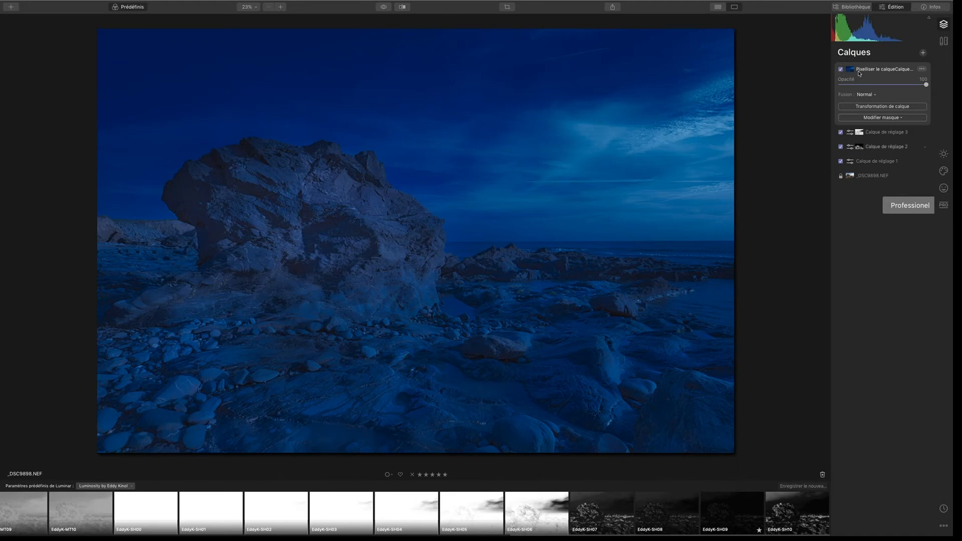
left_click(944, 171)
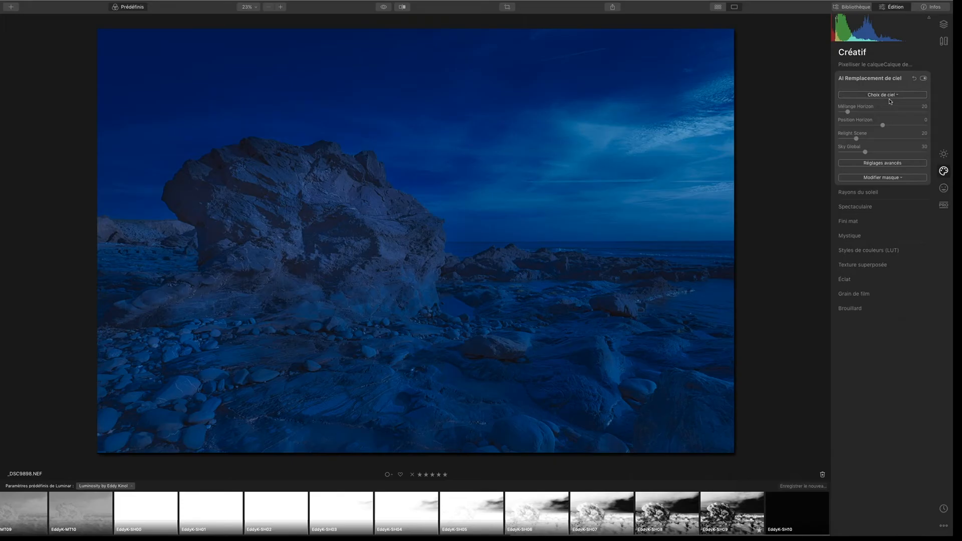
left_click(891, 96)
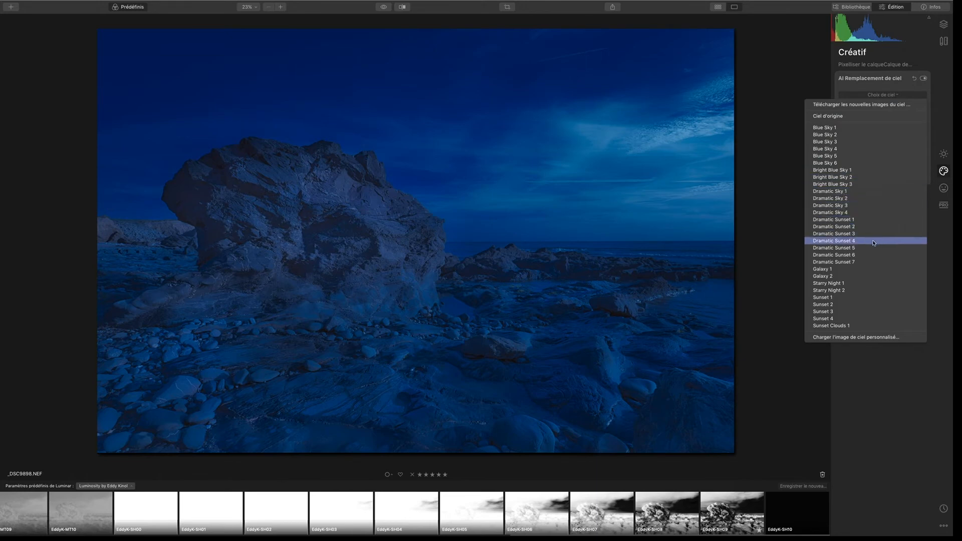
left_click(838, 272)
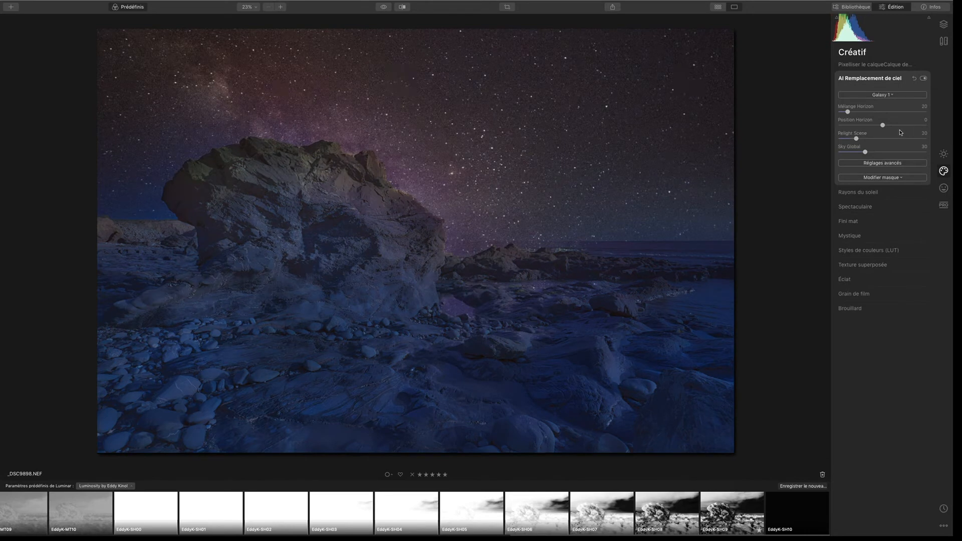
- Try the Starry Night 1 sky in place of Galaxy 1 and return to Galaxy 1
left_click(889, 98)
left_click(842, 280)
left_click(885, 95)
left_click(842, 296)
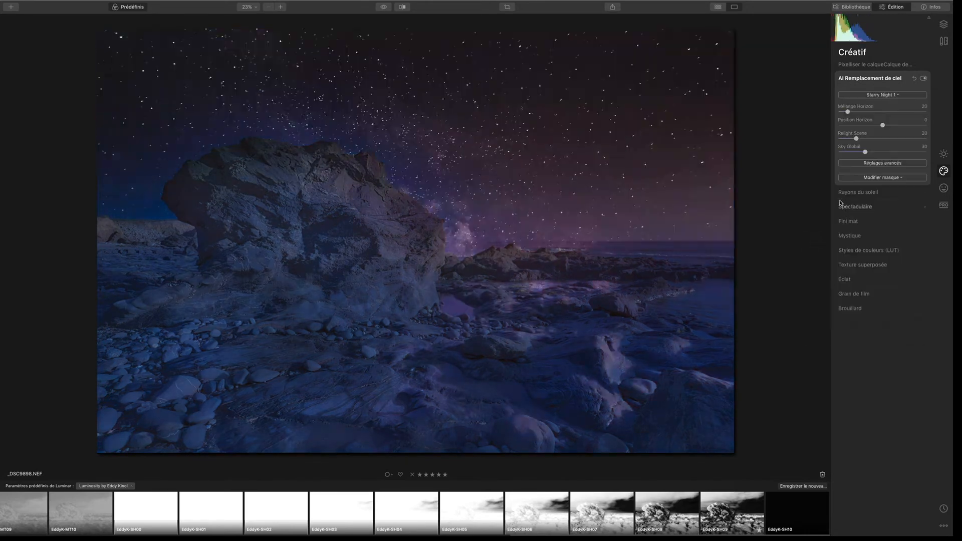
left_click(881, 95)
left_click(844, 278)
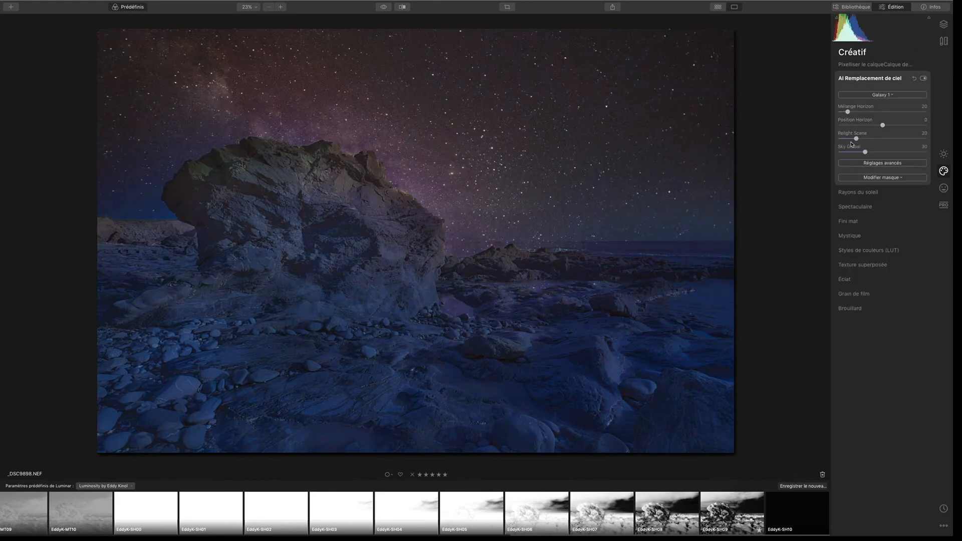
- Mirror the Galaxy 1 sky with Flip Sky, and compare Galaxy 2 with and without the flip
left_click(883, 163)
left_click(841, 225)
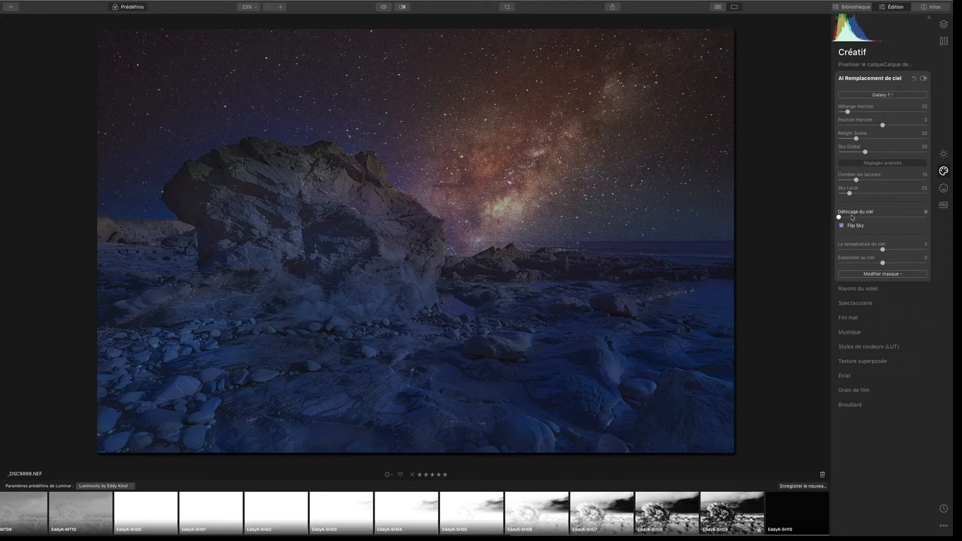
left_click(888, 95)
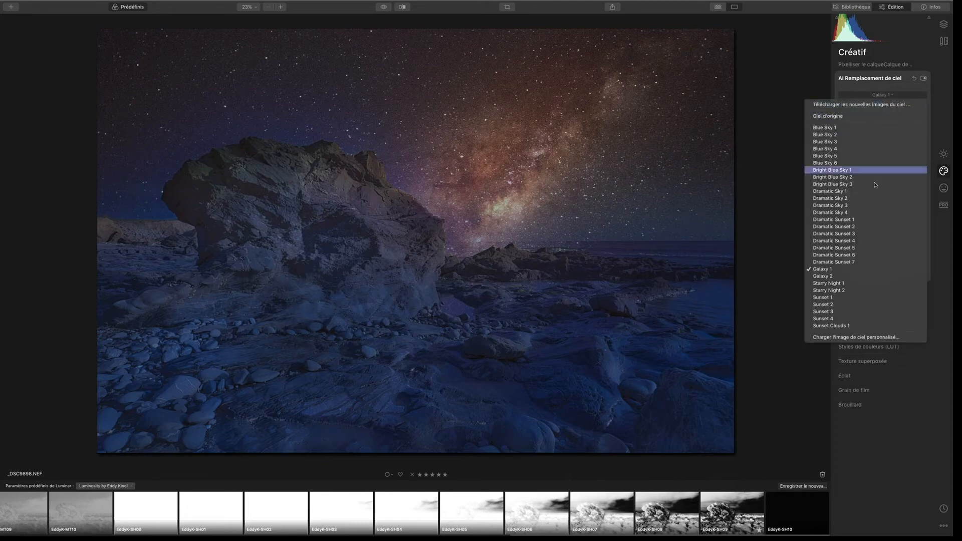
left_click(832, 276)
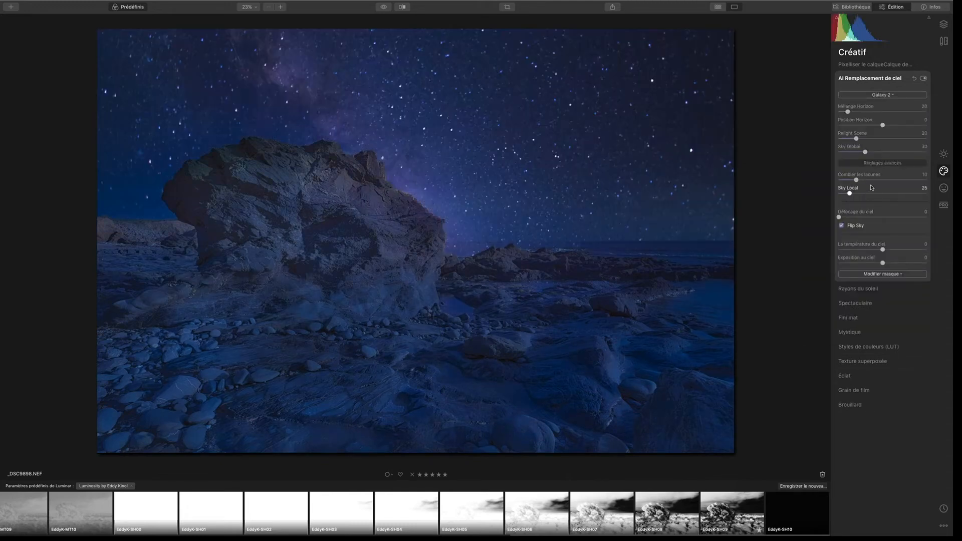
left_click(841, 226)
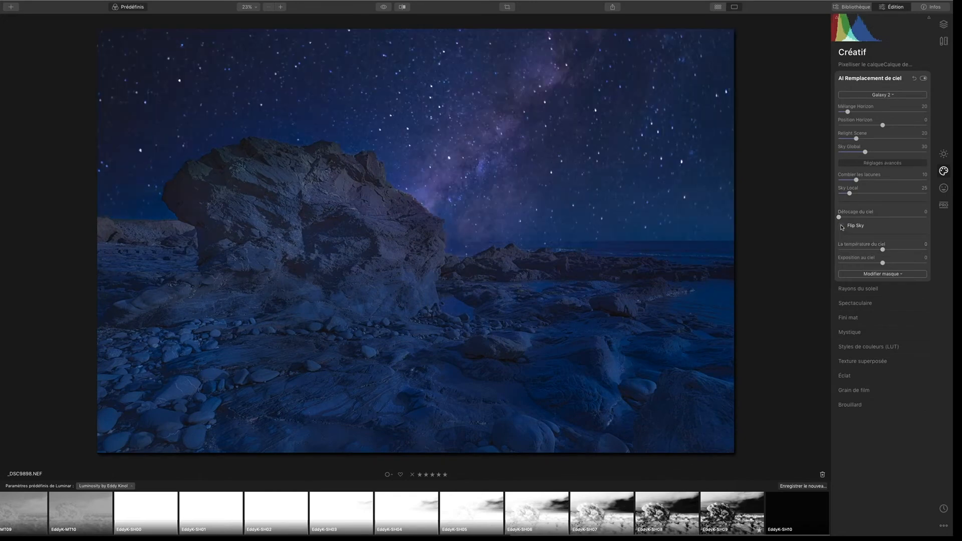
left_click(841, 226)
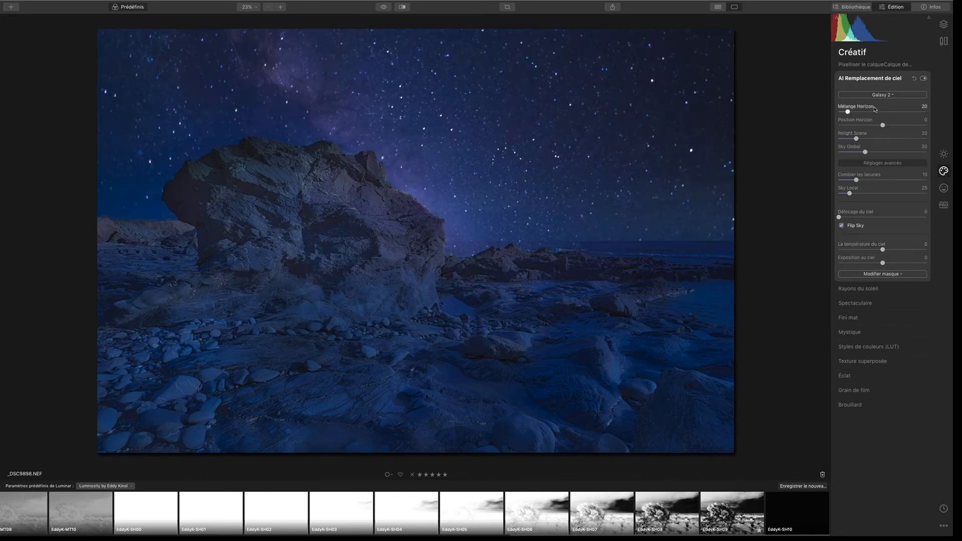
- Replace the sky with Starry Night 1, leave Flip Sky off after comparing both orientations, and compare with the sky replacement disabled
left_click(887, 96)
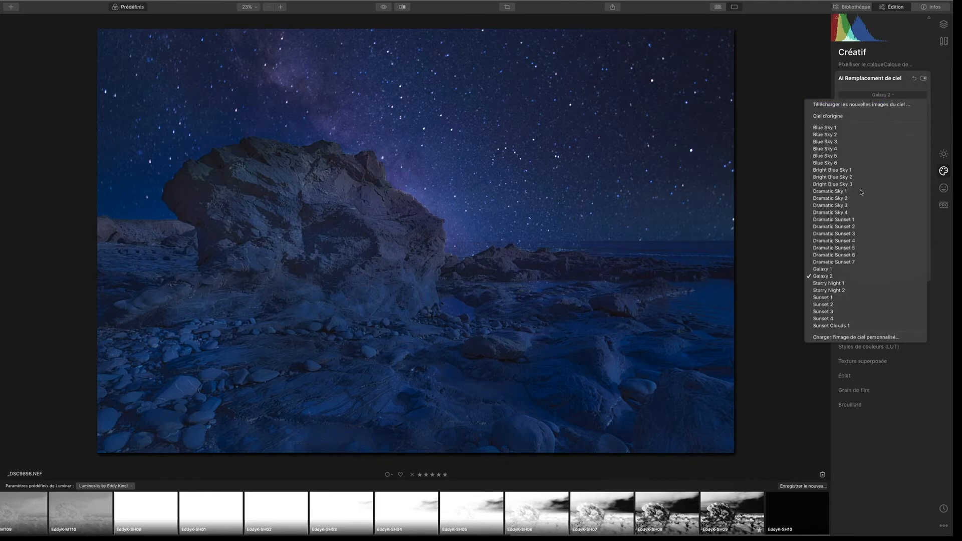
left_click(833, 284)
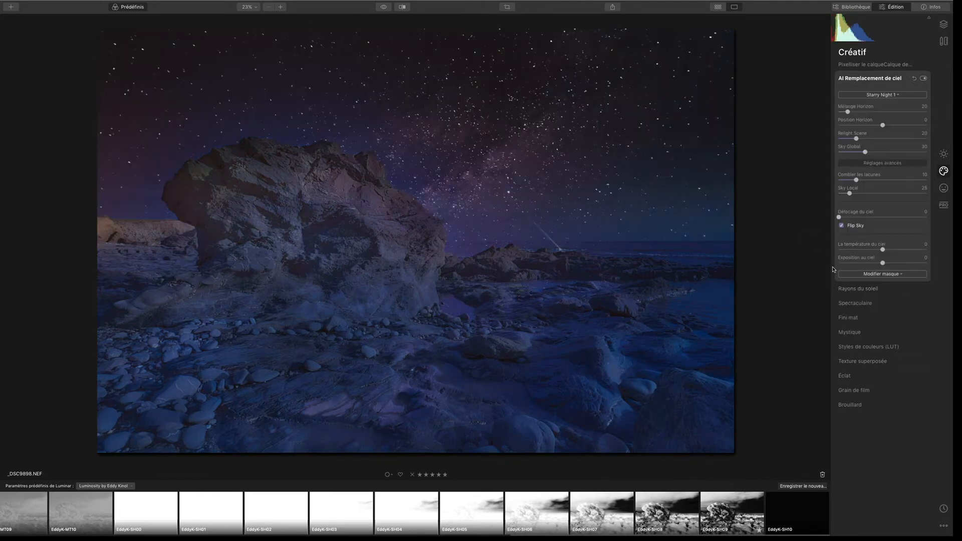
left_click(842, 225)
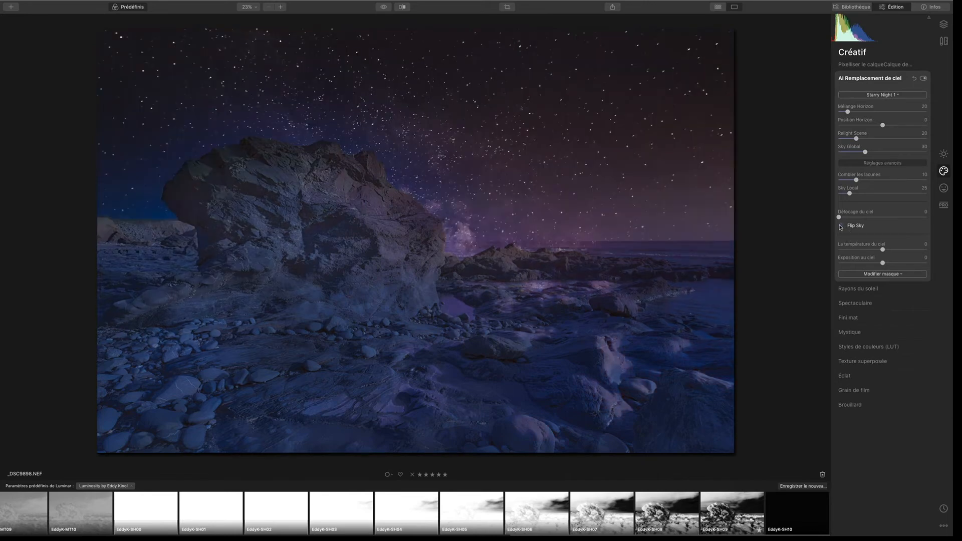
left_click(841, 226)
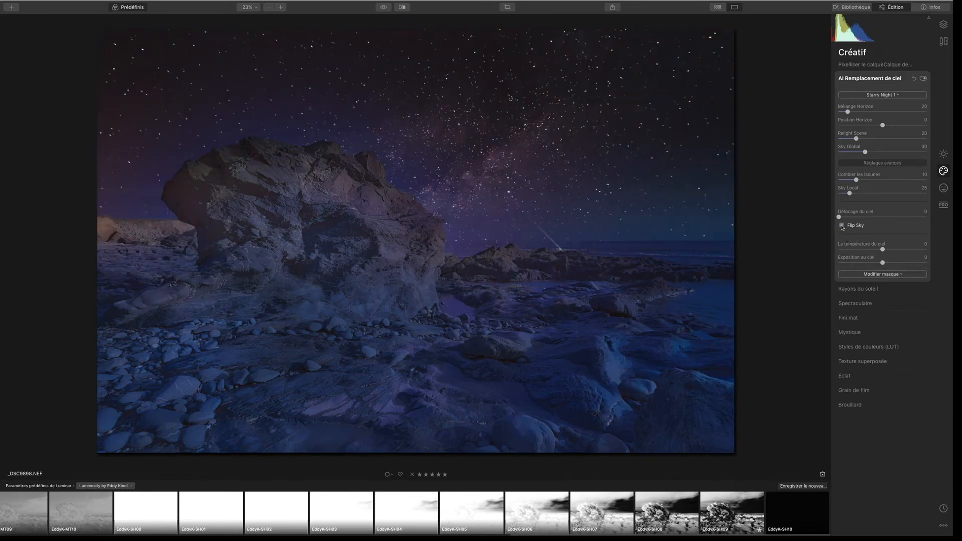
left_click(841, 227)
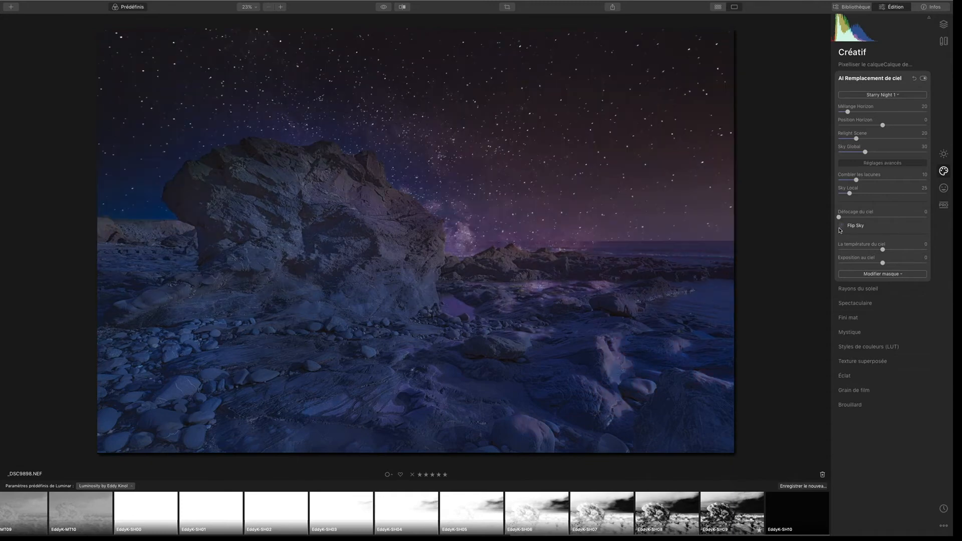
left_click(840, 226)
left_click(841, 226)
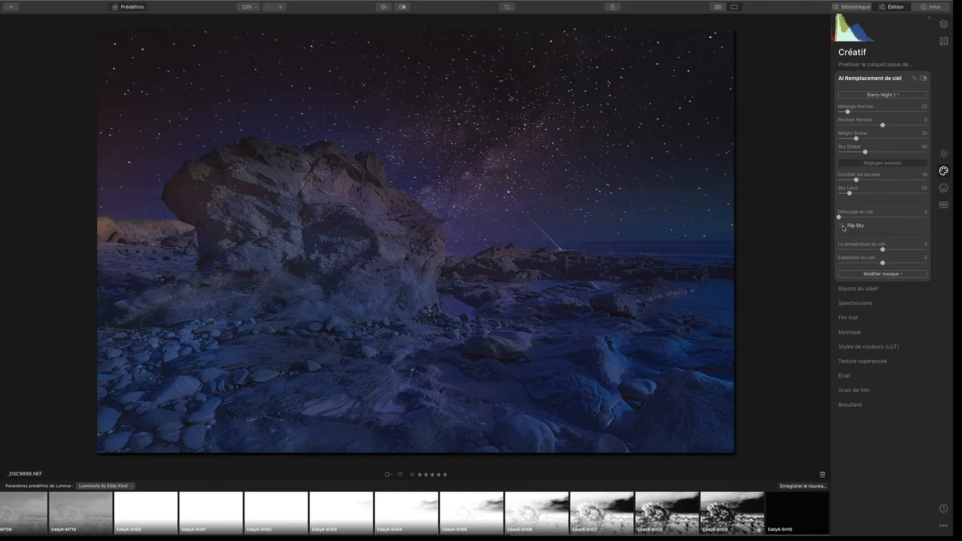
left_click(923, 79)
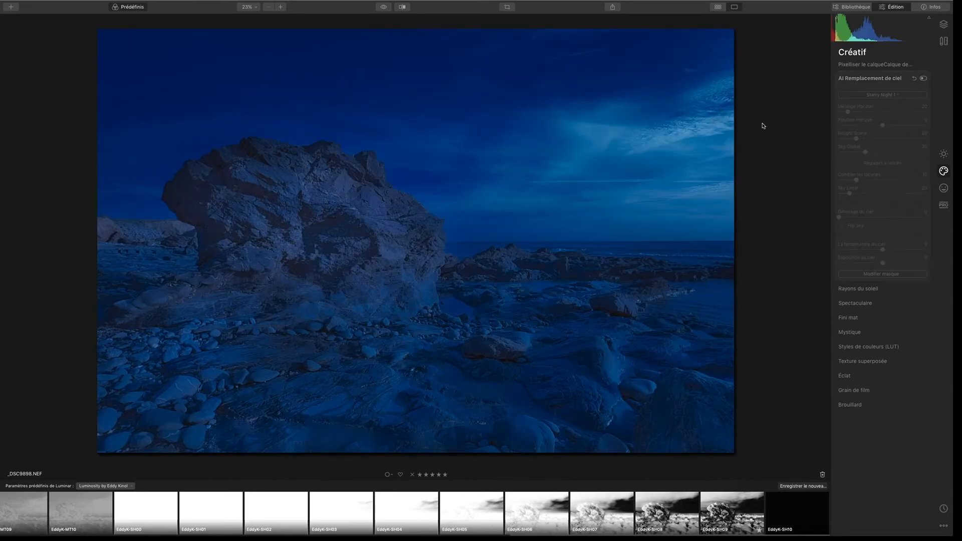
left_click(923, 80)
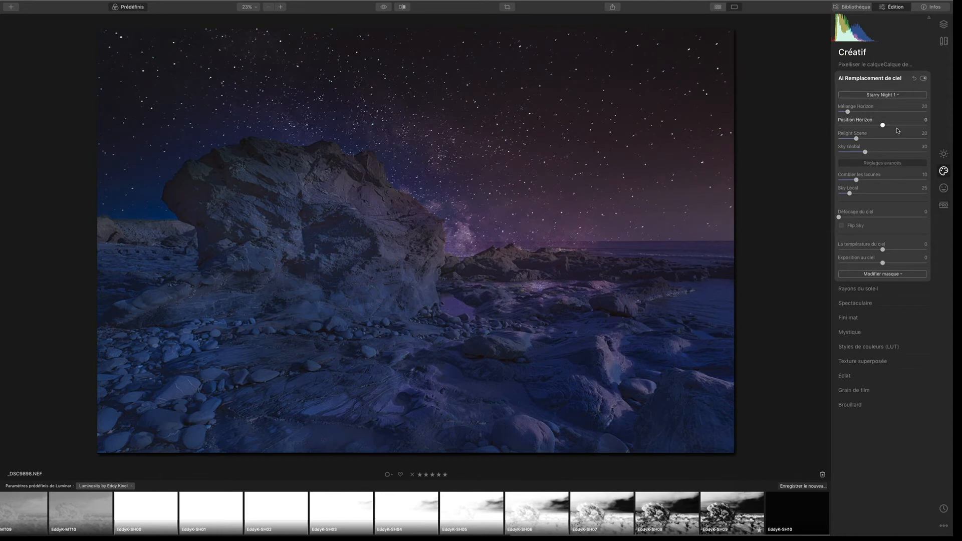
- Set Mélange Horizon to 200, Position Horizon to 44, Relight Scene to 55, Sky Global to 17 and Combler les lacunes to 50
left_click_drag(856, 141, 831, 181)
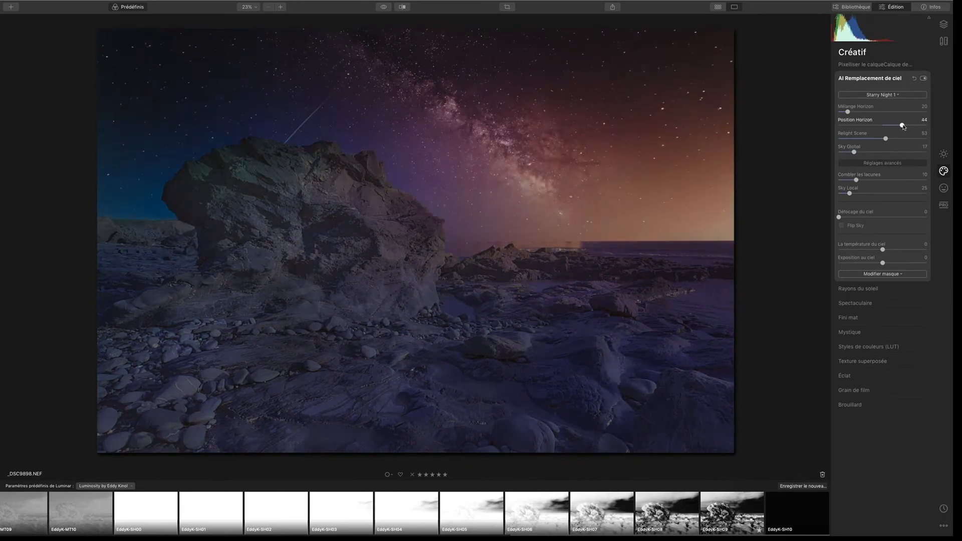
left_click(923, 79)
left_click(922, 79)
mouse_move(885, 139)
left_mouse_down()
mouse_move(919, 138)
mouse_move(887, 138)
left_mouse_up()
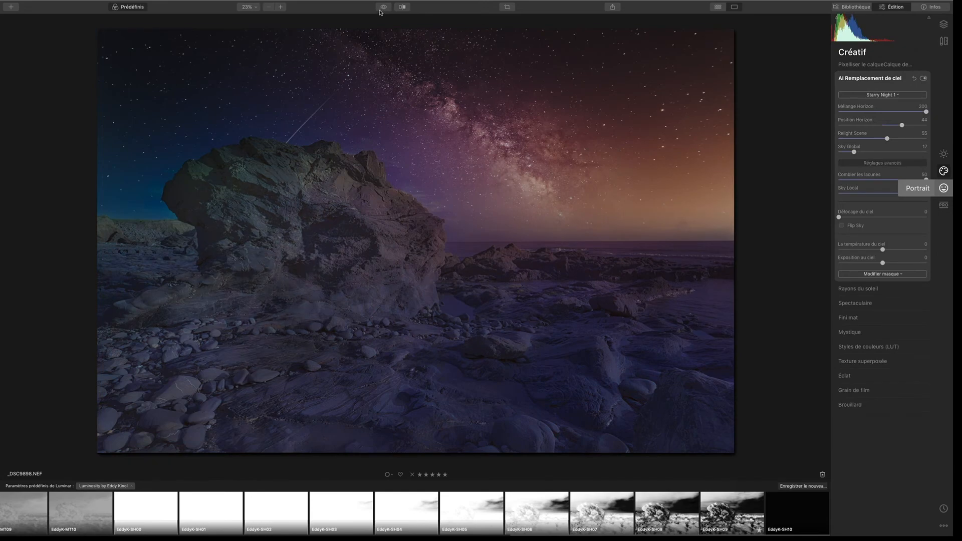
left_click(507, 7)
left_click_drag(857, 279, 857, 278)
left_click(935, 19)
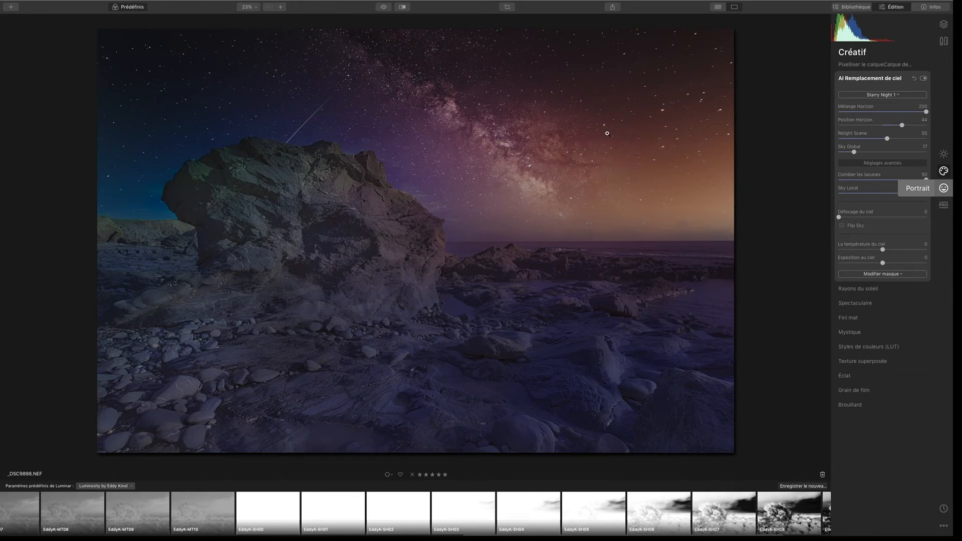
- Compare the scene with the sky replacement disabled and enabled several times, leaving it enabled
left_click(923, 79)
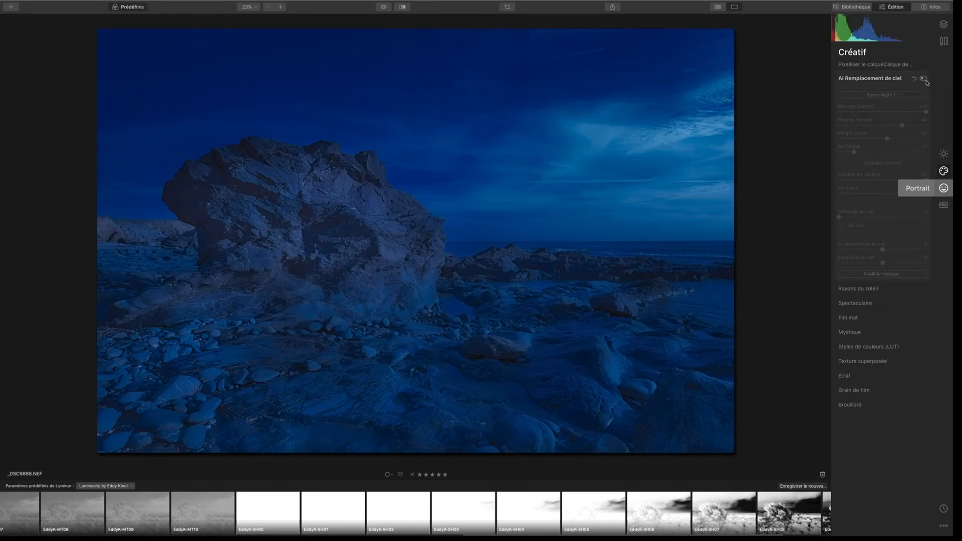
left_click(923, 79)
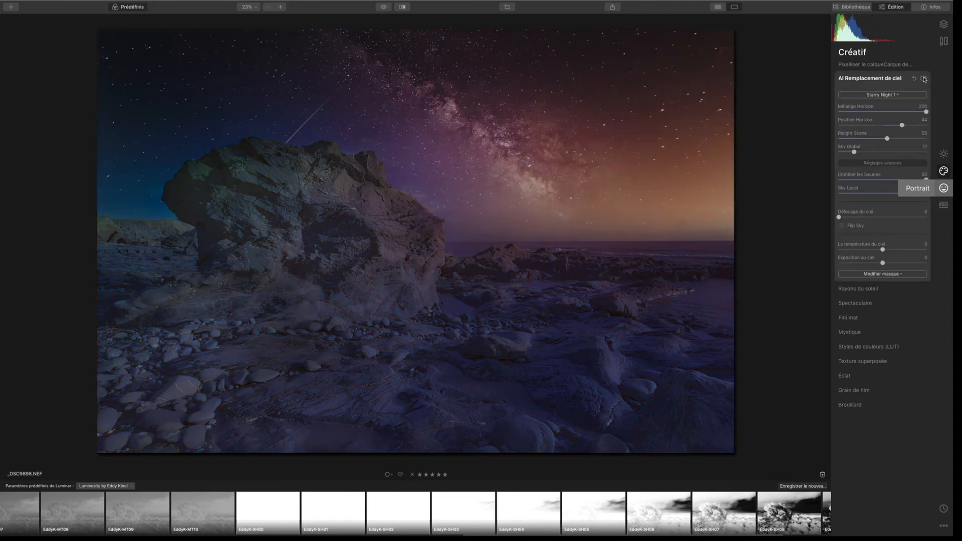
left_click(923, 79)
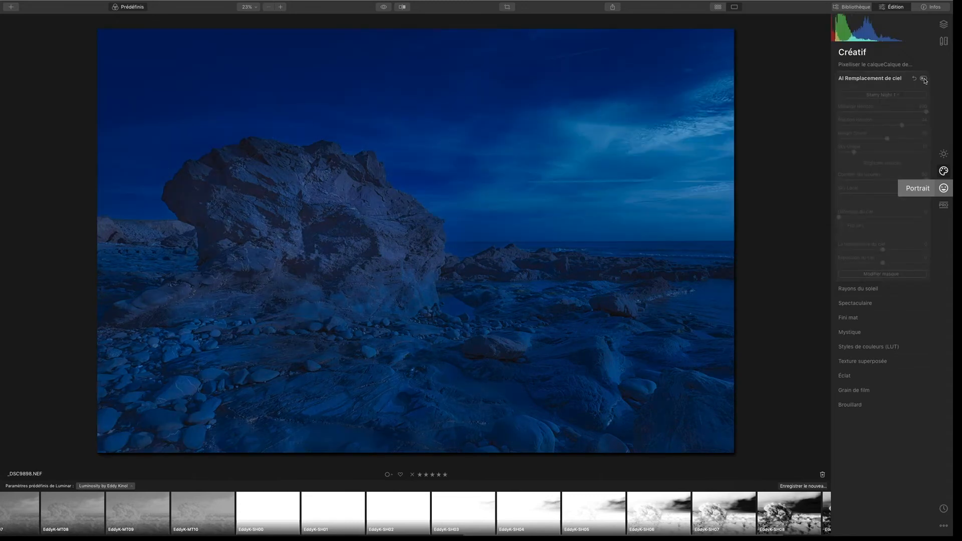
left_click(924, 78)
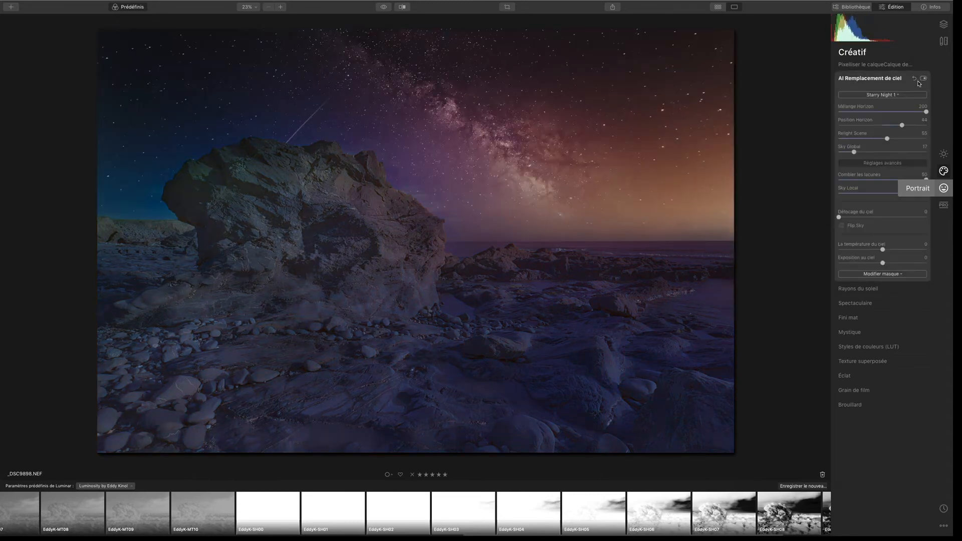
left_click(923, 79)
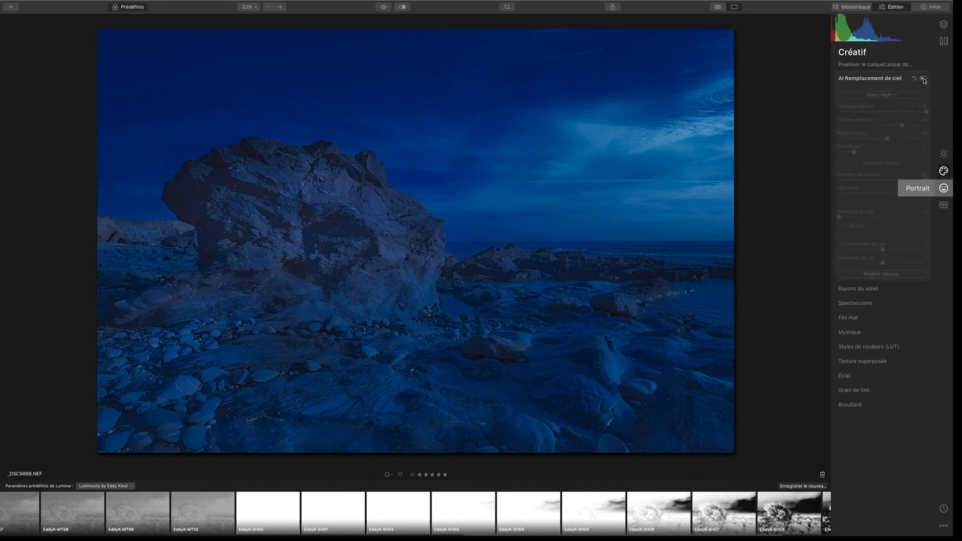
left_click(924, 79)
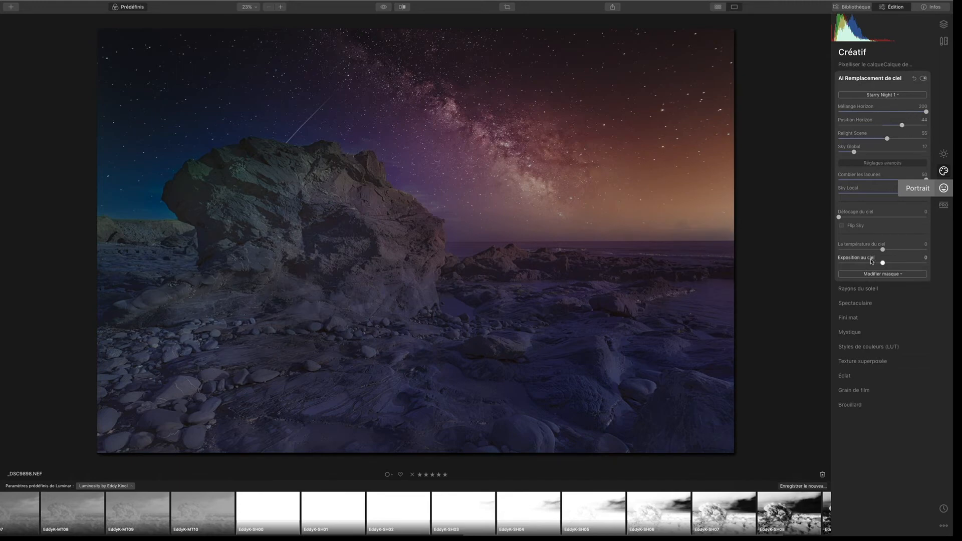
- Set the sky's temperature to -81 and its exposure to -9, and check the image in full-screen preview
left_click_drag(883, 264, 846, 251)
key("f")
key("f")
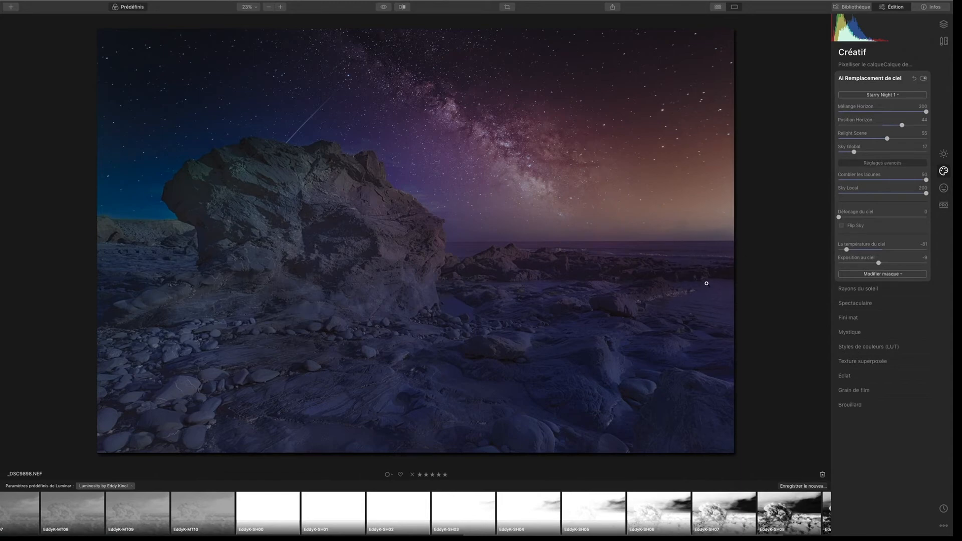
- Create a Calque analogue from the current result and hide the adjustment and rasterized layers beneath it
left_click(943, 24)
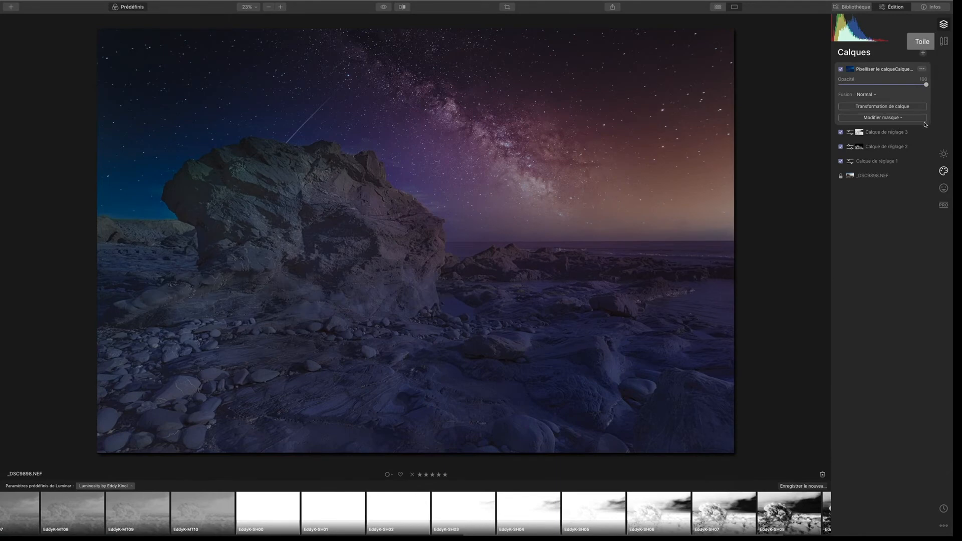
left_click(924, 53)
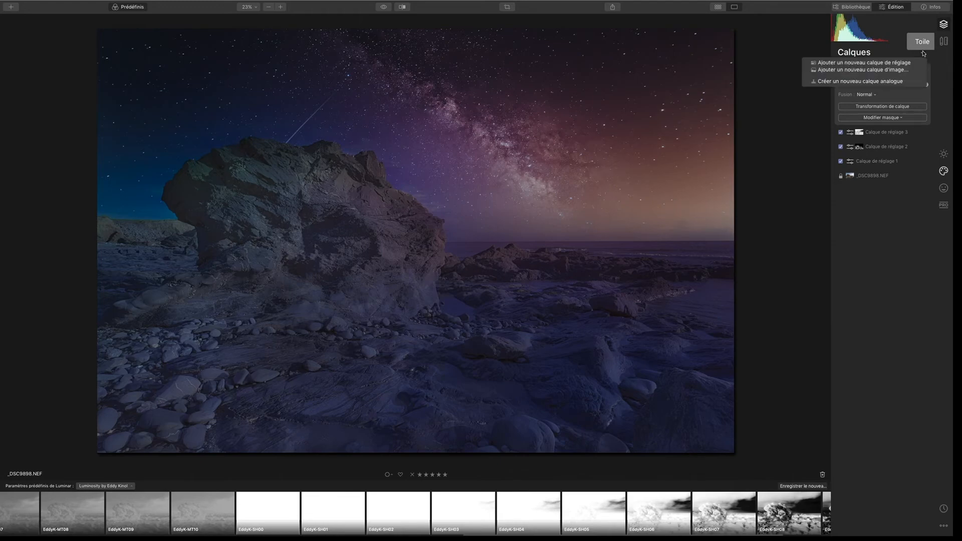
left_click(899, 80)
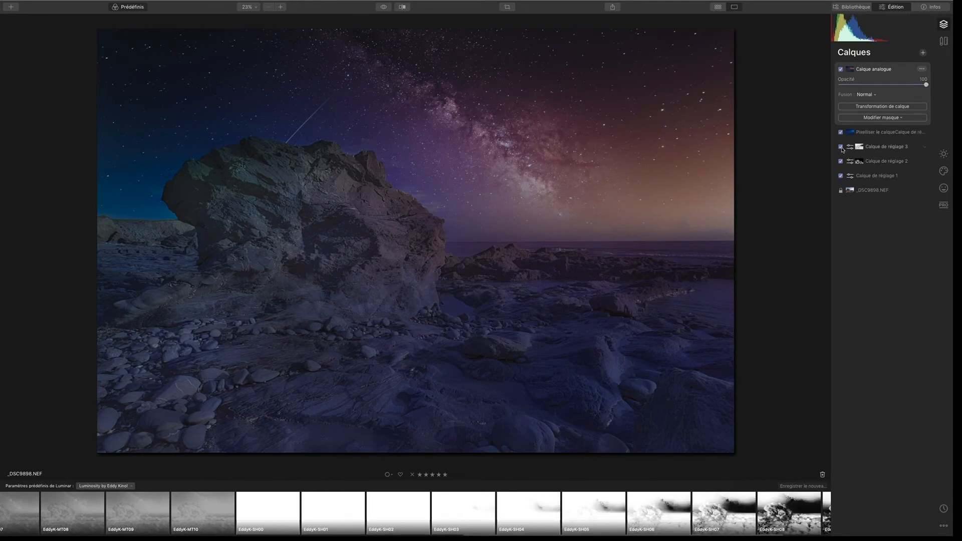
left_click(840, 147)
left_click(840, 161)
left_click(840, 176)
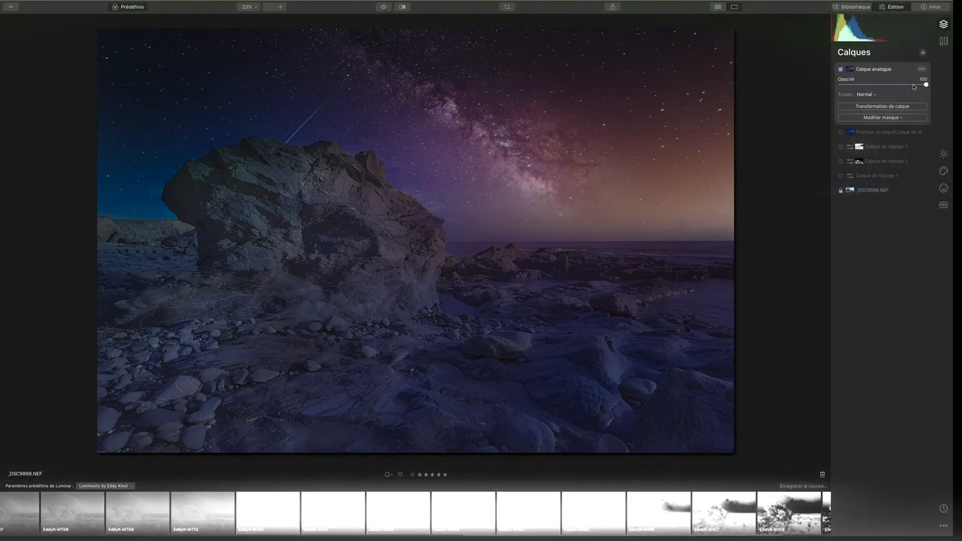
- Add a new adjustment layer and dab a brush mask for its Couleur tool on the foreground
left_click(921, 54)
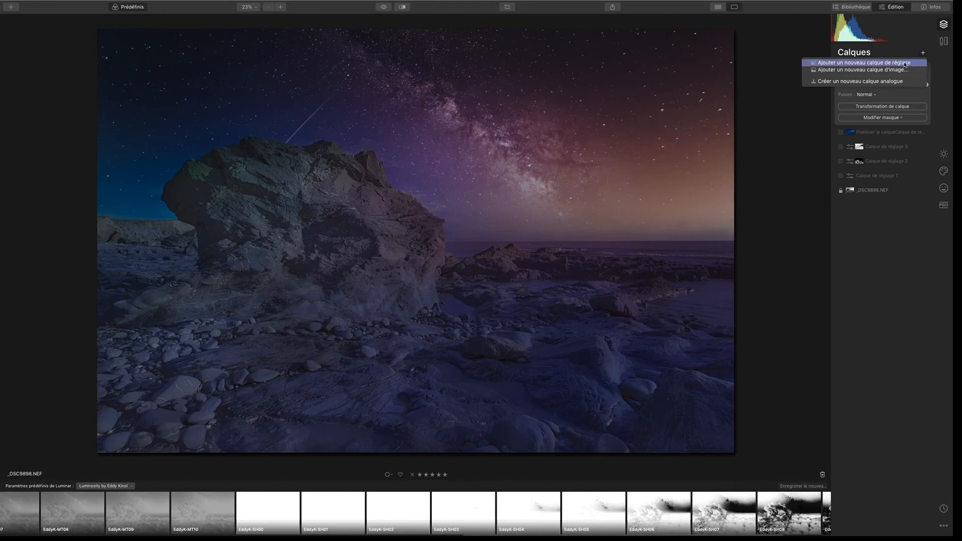
left_click(904, 64)
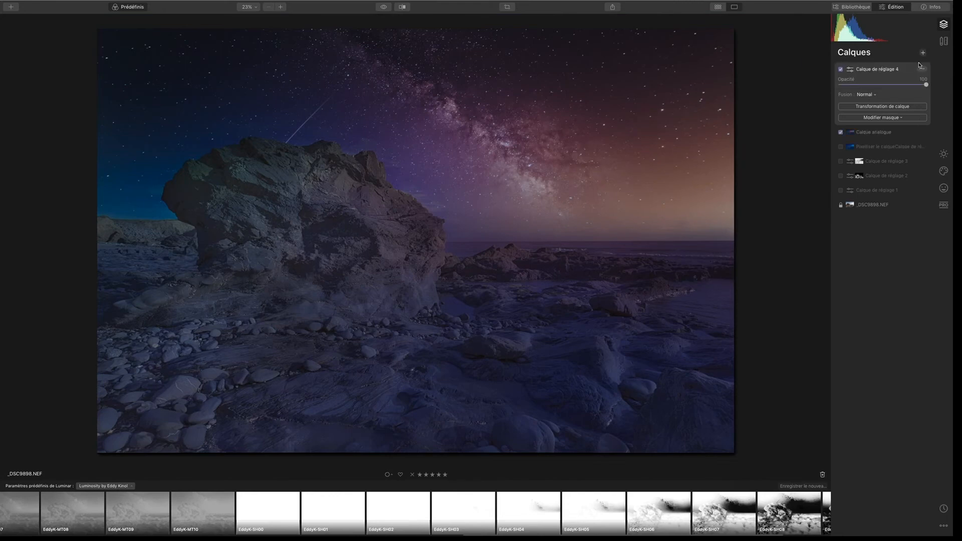
left_click(936, 161)
left_click(880, 253)
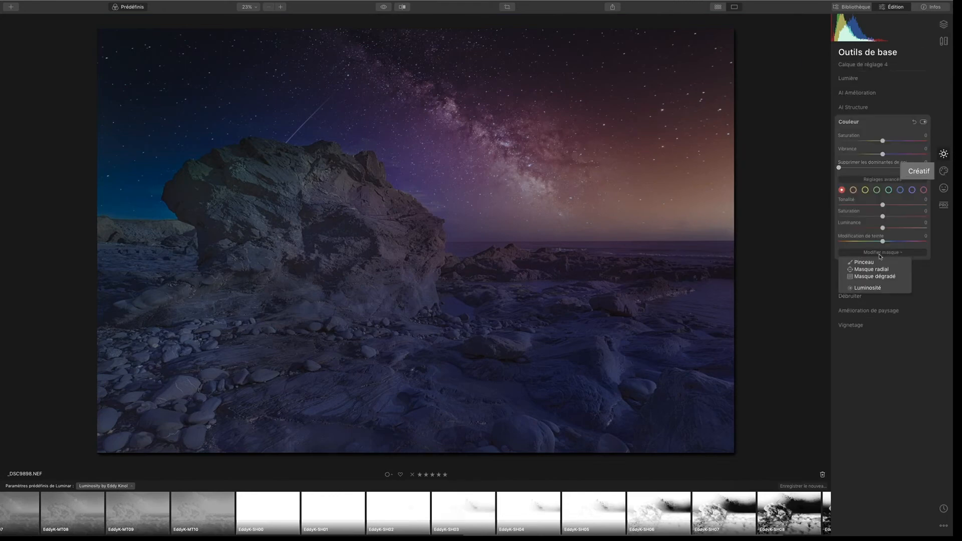
left_click(454, 290)
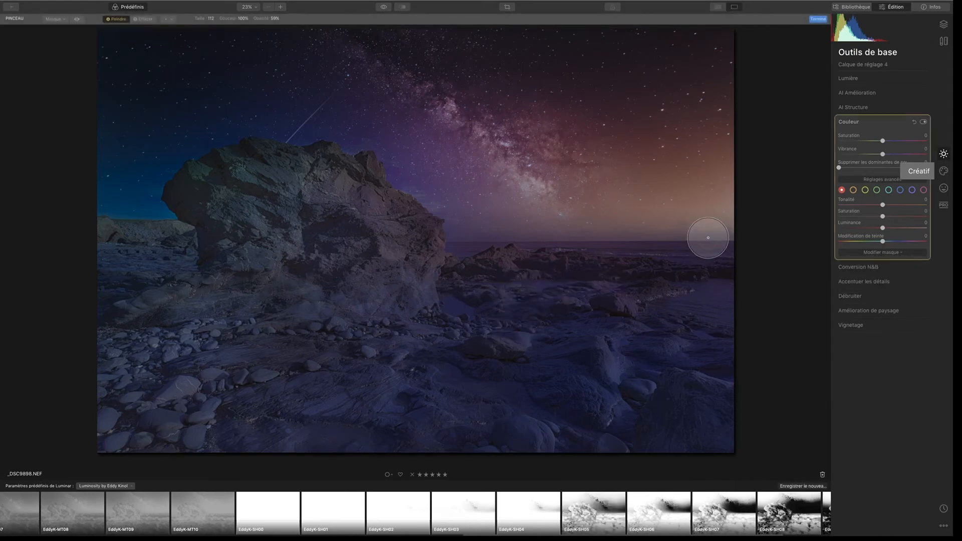
- Rasterize the new adjustment layer and flip the rasterized layer upside down with Transformation de calque
left_click(922, 69)
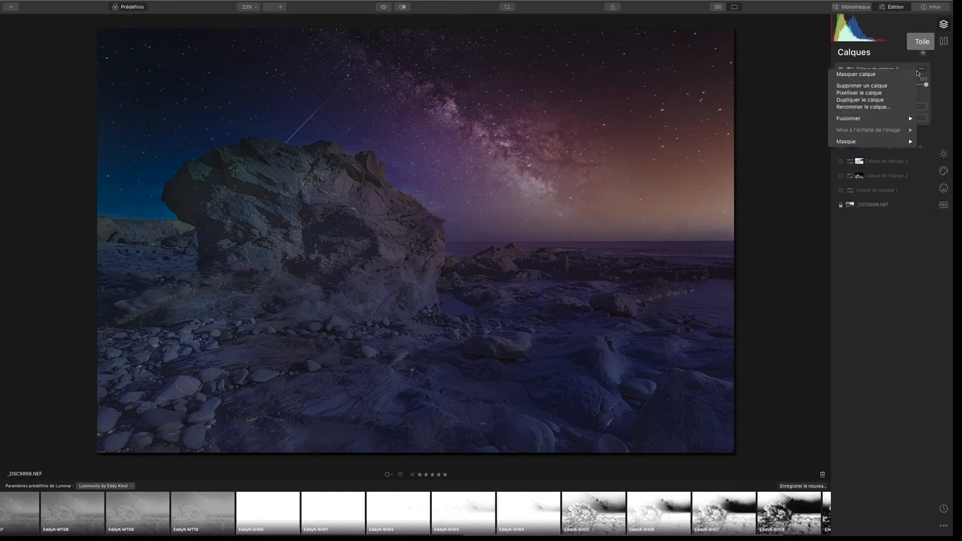
left_click(886, 93)
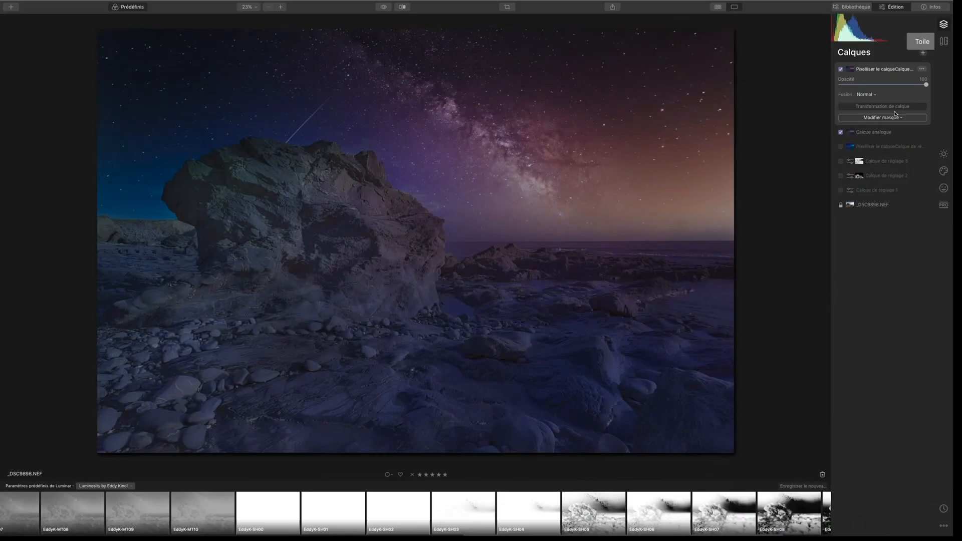
left_click(899, 108)
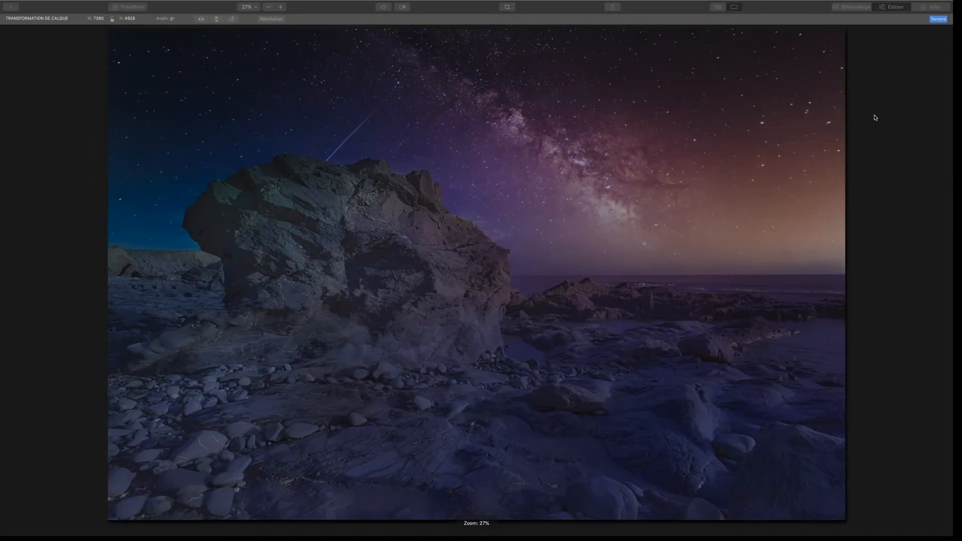
left_click(217, 19)
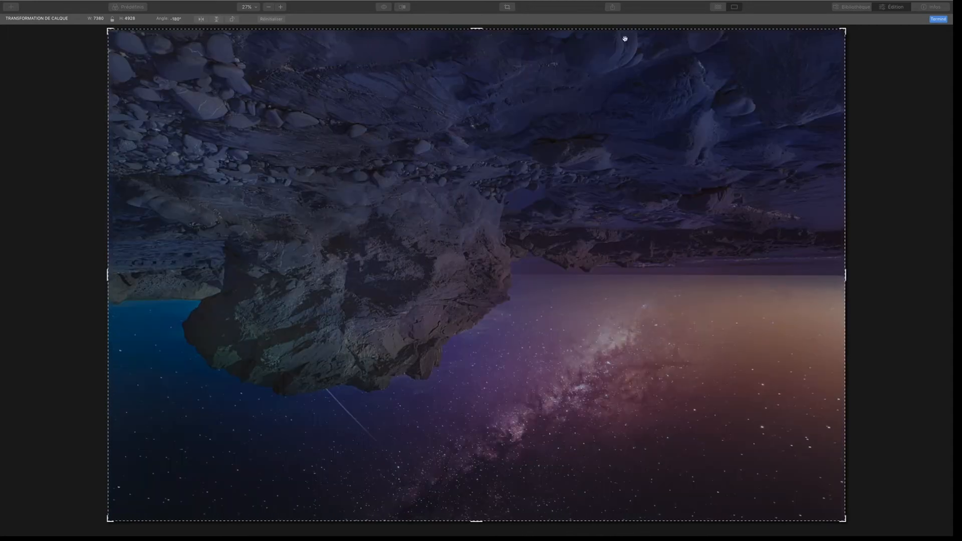
left_click(937, 19)
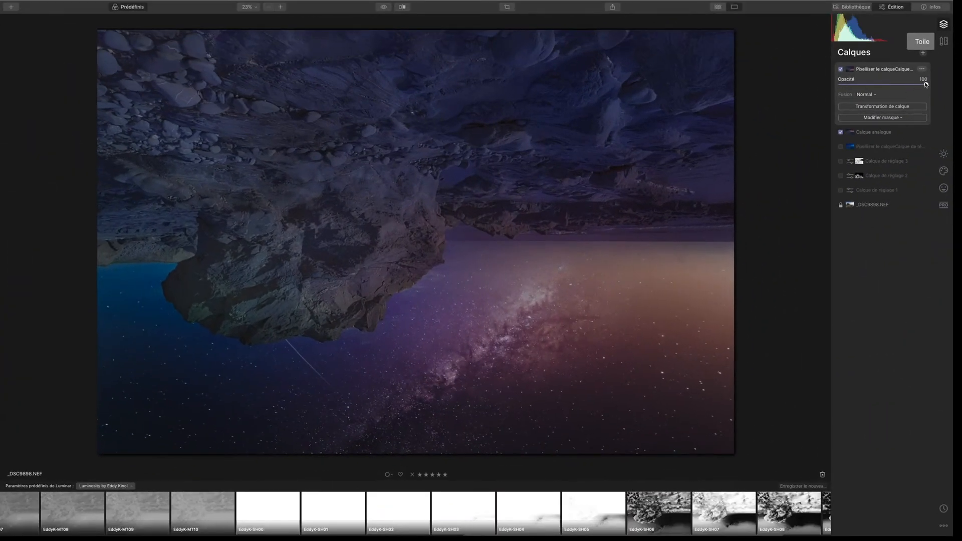
- Try reduced opacities such as 28 and 13 on the flipped layer and return it to 100
left_click_drag(925, 85, 862, 88)
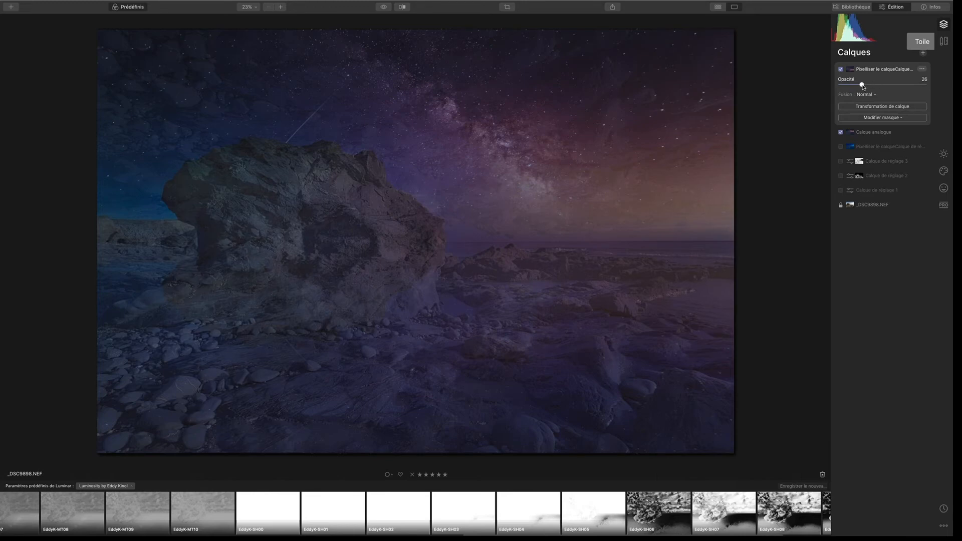
left_click_drag(862, 85, 926, 85)
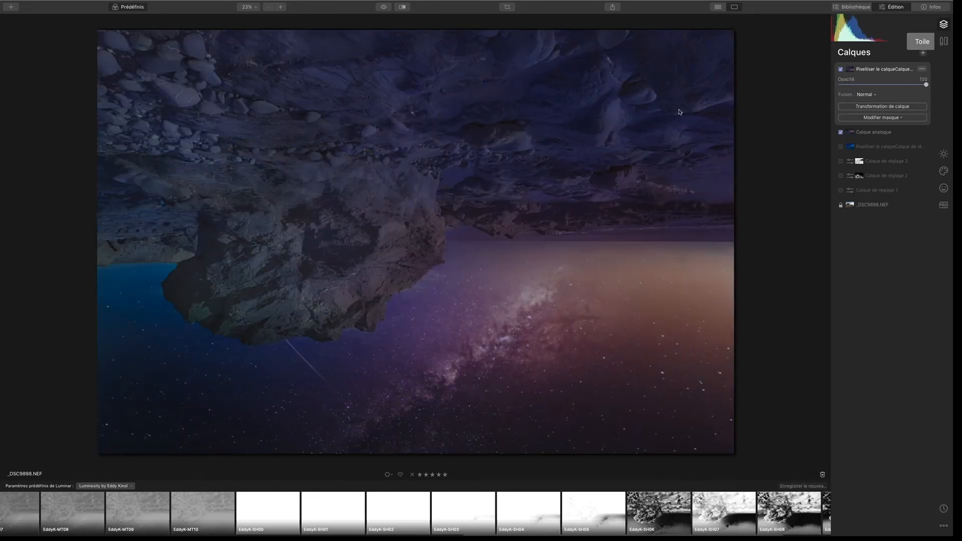
left_click_drag(926, 85, 846, 89)
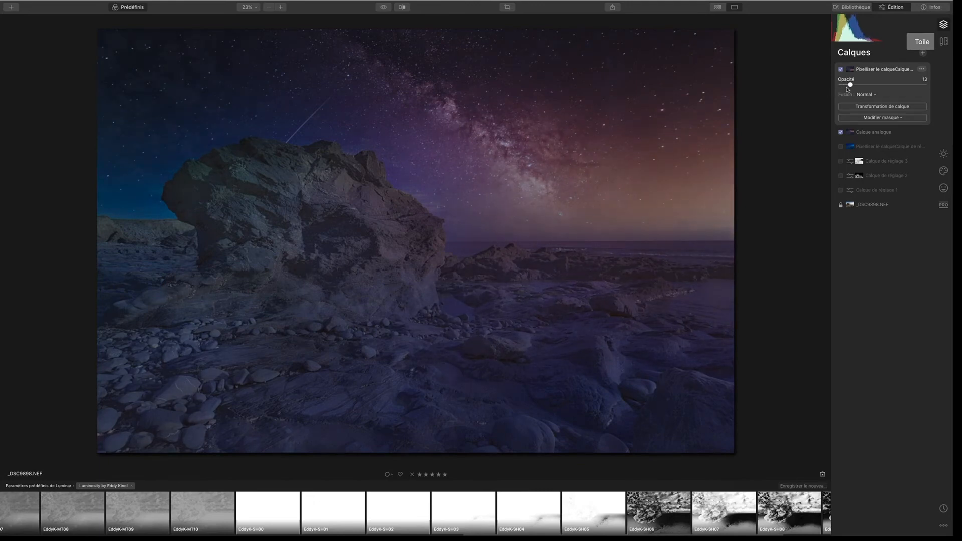
left_click_drag(846, 89, 848, 87)
left_click_drag(848, 84, 851, 84)
left_click_drag(851, 84, 939, 87)
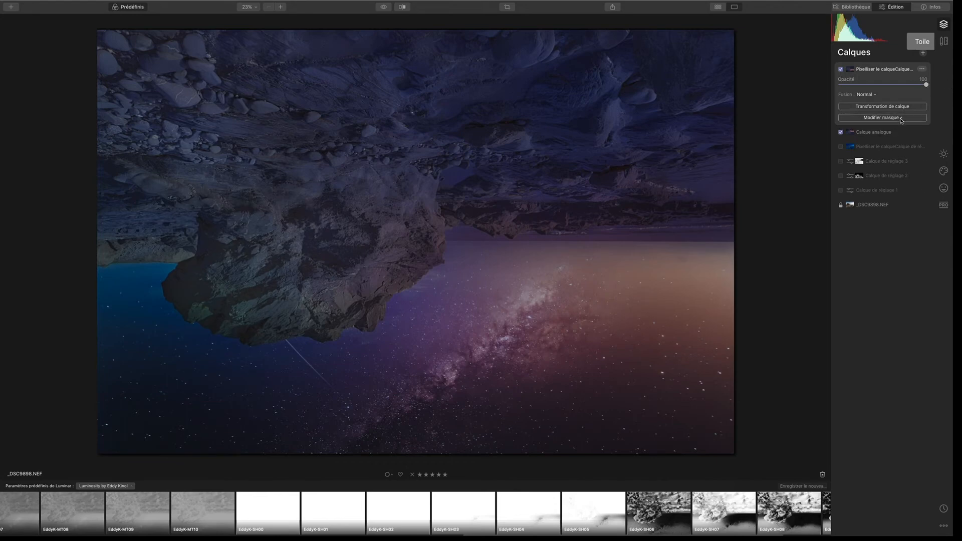
- Brush a mask at 14% opacity over the wet rocks and water to reveal the flipped sky as a reflection
left_click(900, 119)
left_click(889, 129)
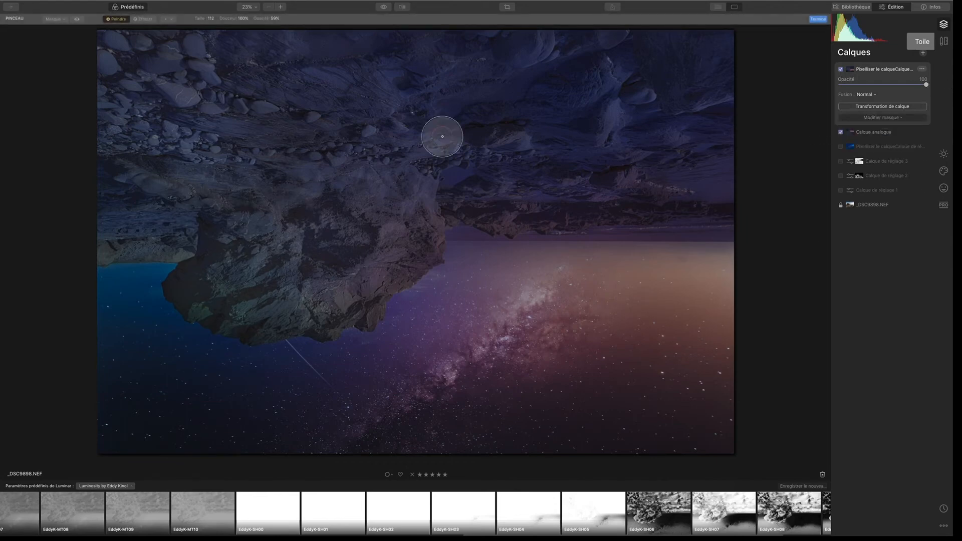
left_click(279, 18)
left_click_drag(278, 27, 266, 27)
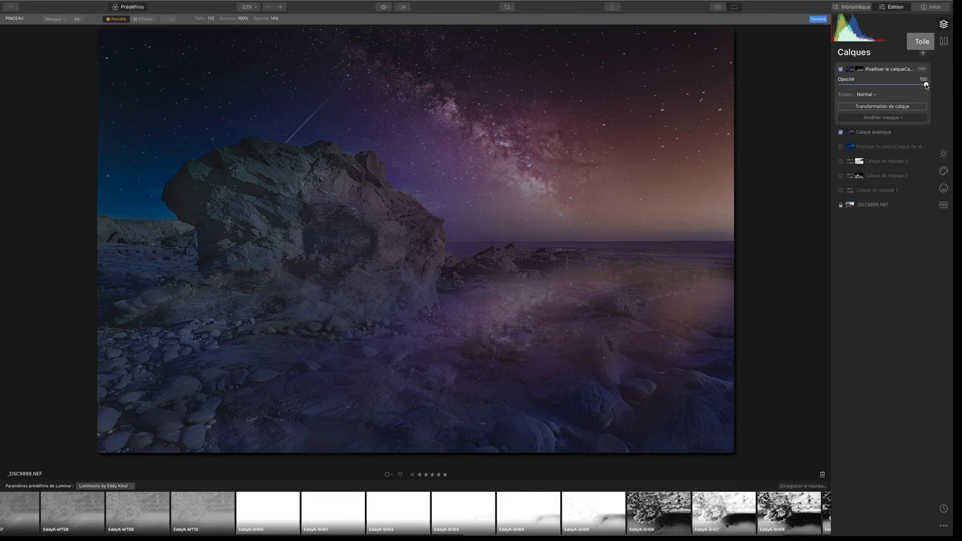
- Set the reflection layer's blend mode to Obscurcir and its opacity to 78
left_click_drag(925, 85, 881, 95)
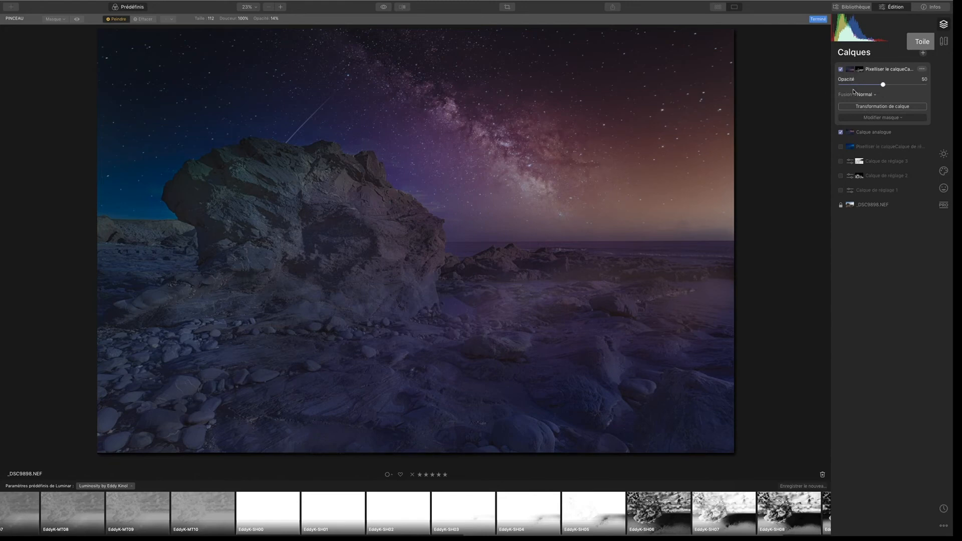
left_click(868, 94)
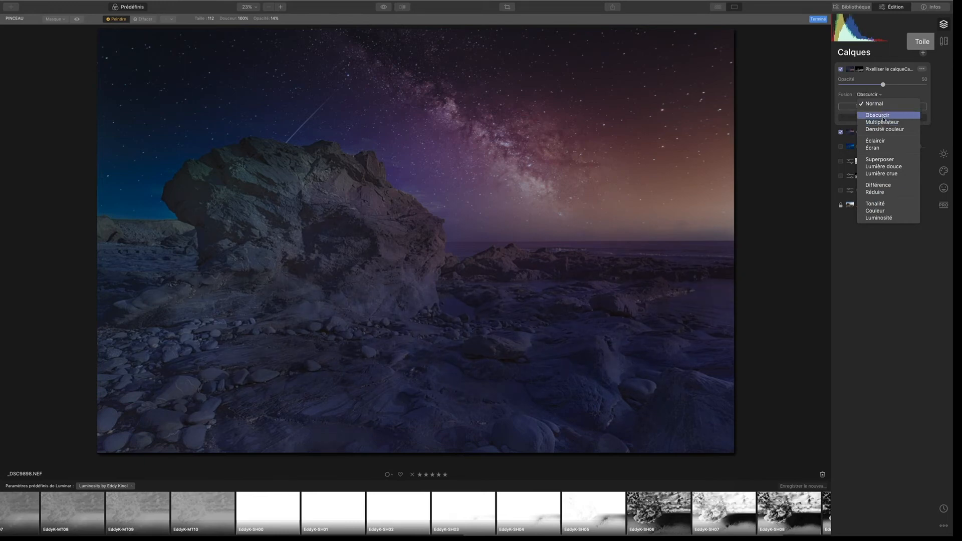
left_click(885, 116)
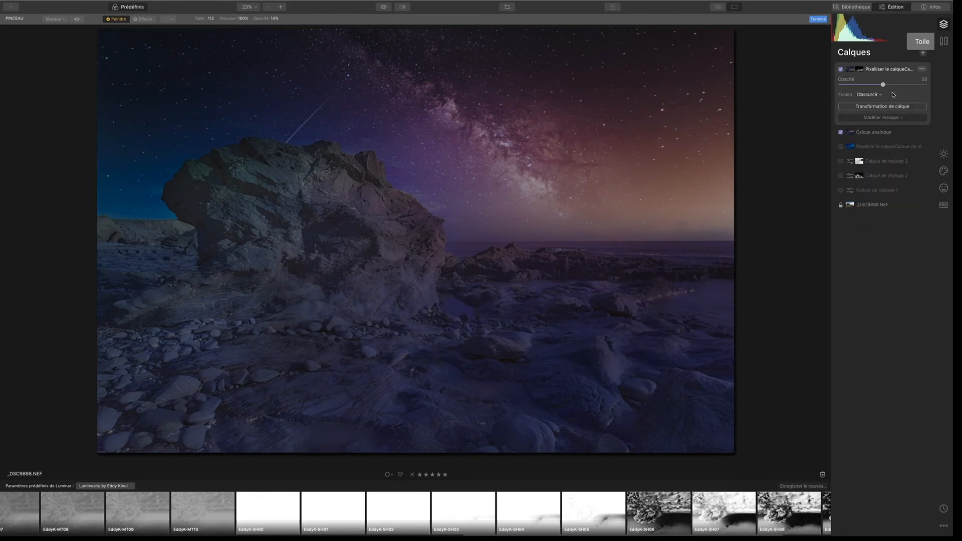
mouse_move(884, 85)
left_mouse_down()
mouse_move(914, 86)
mouse_move(866, 85)
mouse_move(883, 85)
left_mouse_up()
left_click_drag(888, 85, 905, 87)
- Compare the night scene with the original daytime photo
left_click(384, 6)
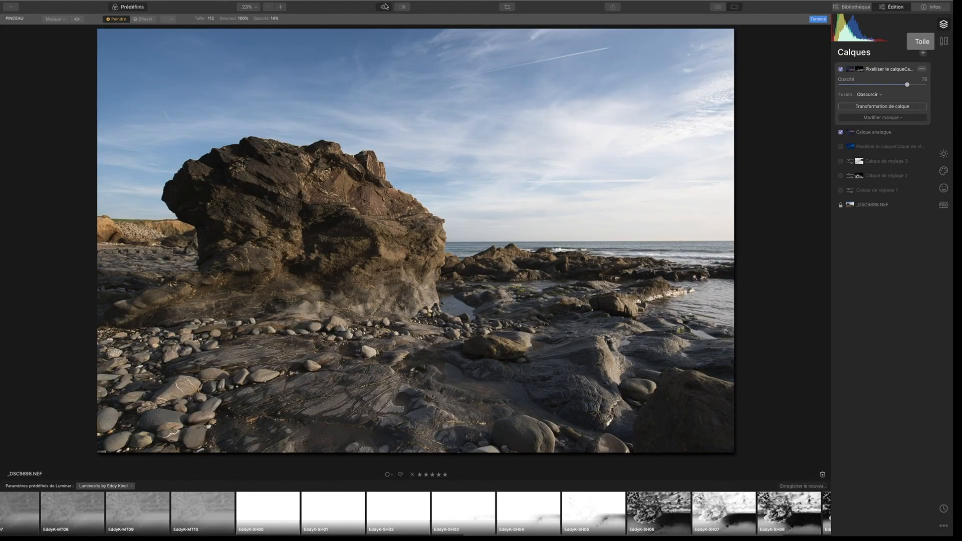
left_click(386, 6)
left_click(384, 8)
left_click(384, 8)
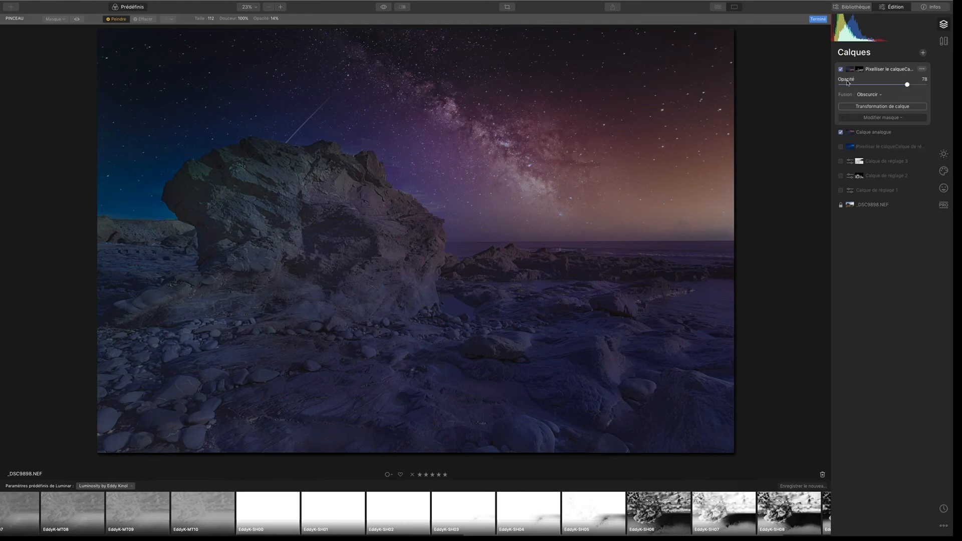
- Check the scene with the reflection layer and the Calque analogue hidden, and show both layers again
left_click(840, 69)
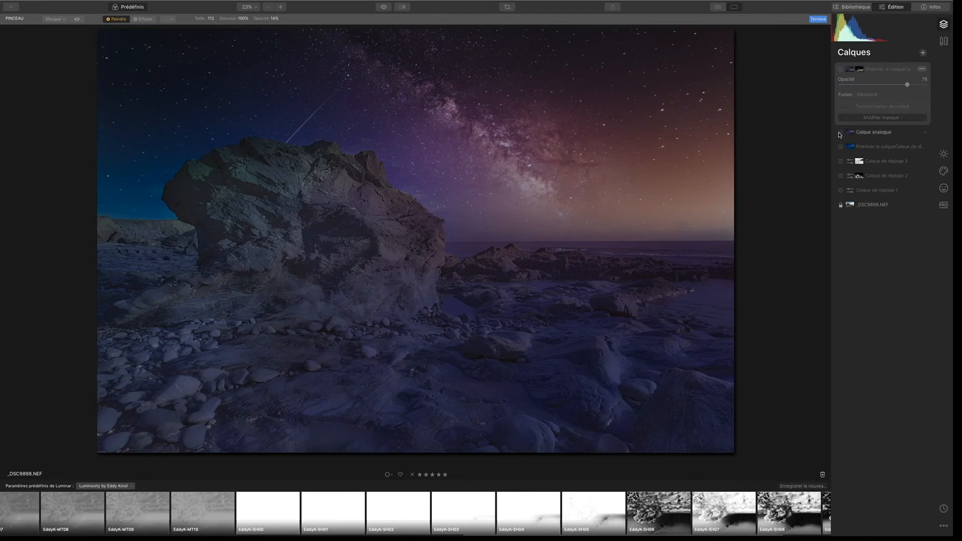
left_click(840, 146)
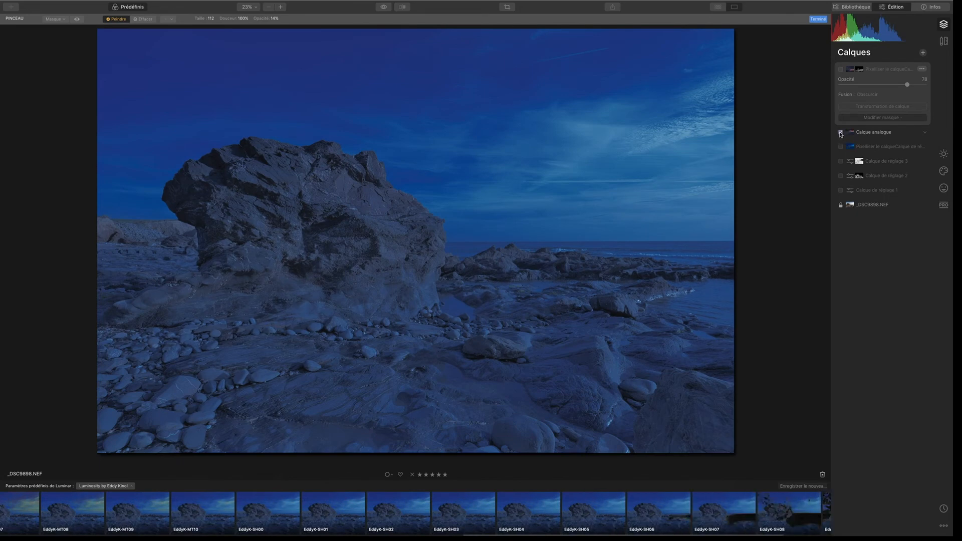
left_click(841, 69)
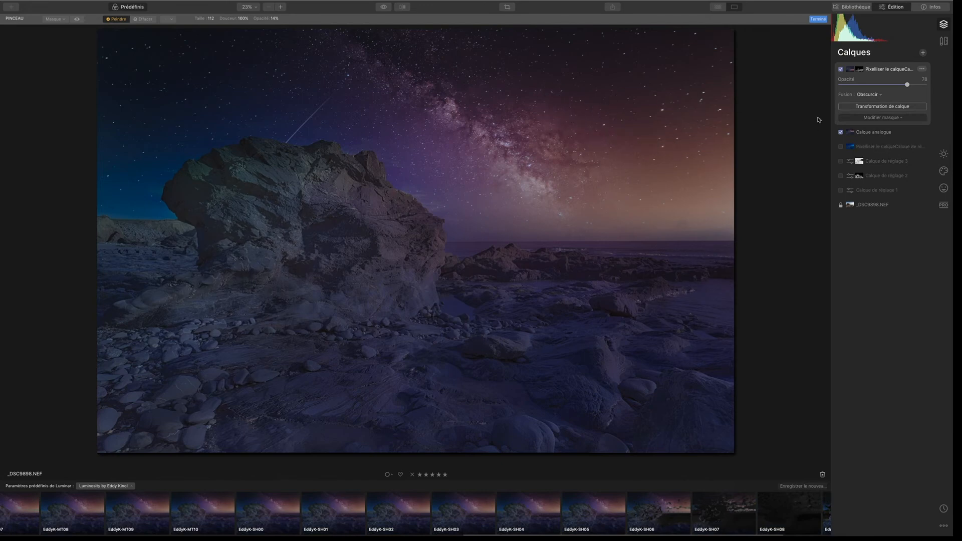
- Toggle the reflection layer and the Calque analogue off and back on, and brush the reflection mask over the right foreground rocks
left_click(841, 70)
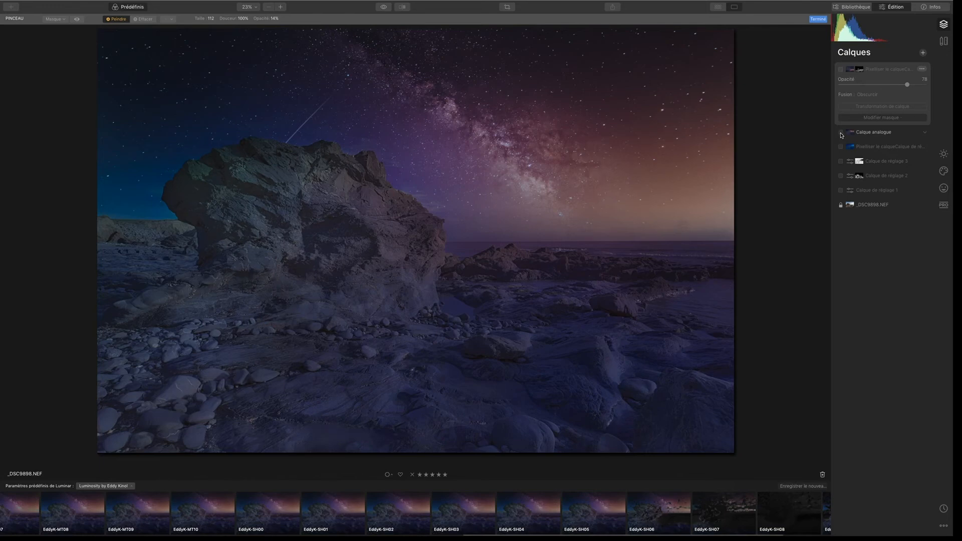
left_click(840, 134)
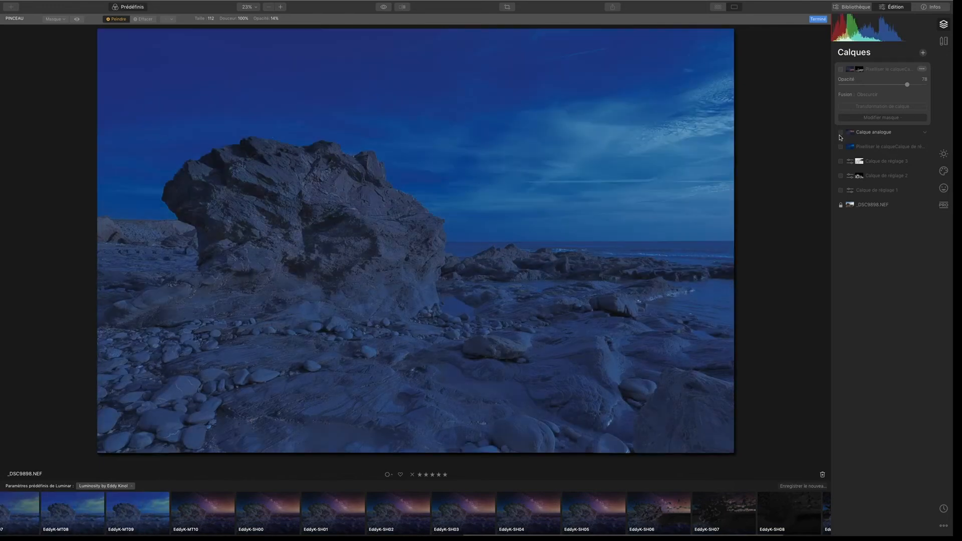
left_click(840, 132)
left_click(841, 69)
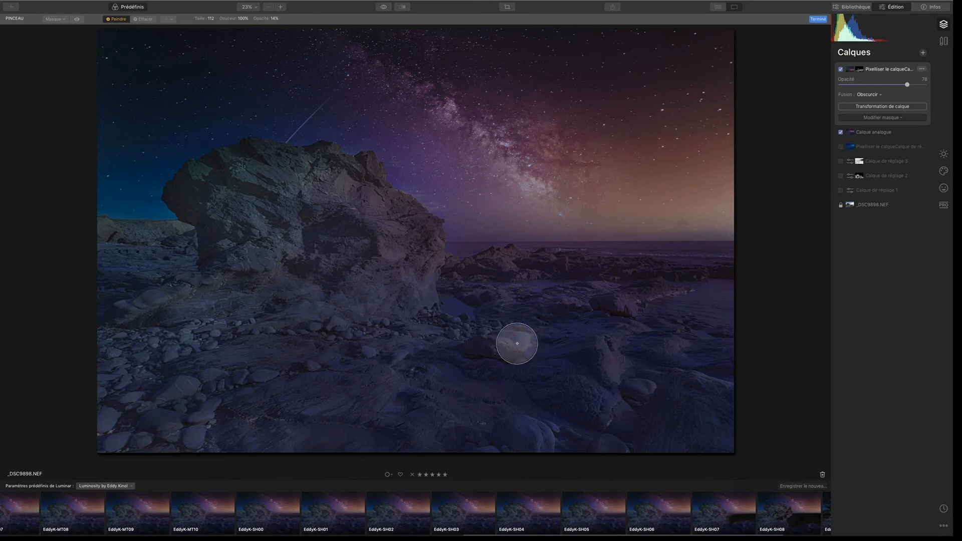
mouse_move(627, 430)
left_mouse_down()
mouse_move(618, 370)
mouse_move(631, 339)
mouse_move(628, 370)
mouse_move(616, 381)
mouse_move(628, 314)
mouse_move(652, 284)
mouse_move(674, 283)
mouse_move(659, 306)
mouse_move(651, 356)
left_mouse_up()
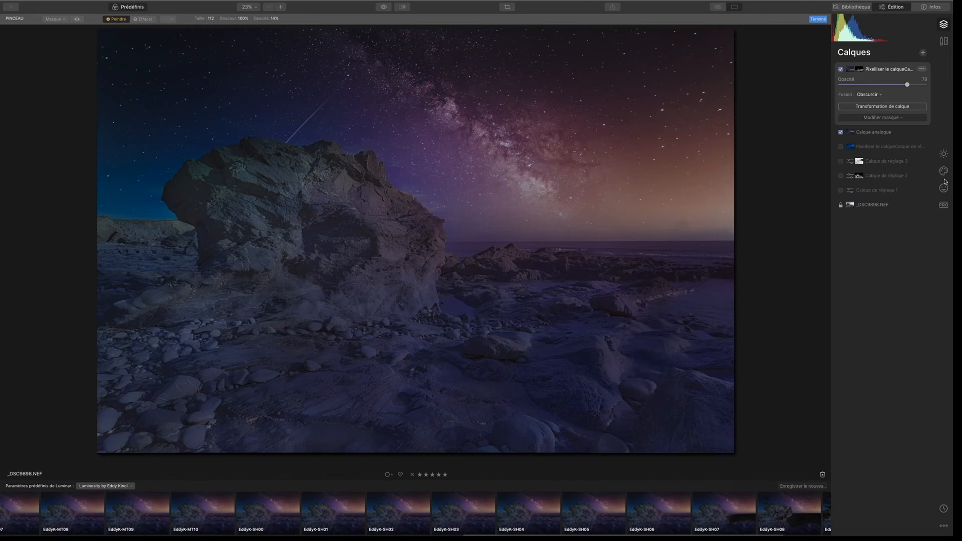
left_click(943, 205)
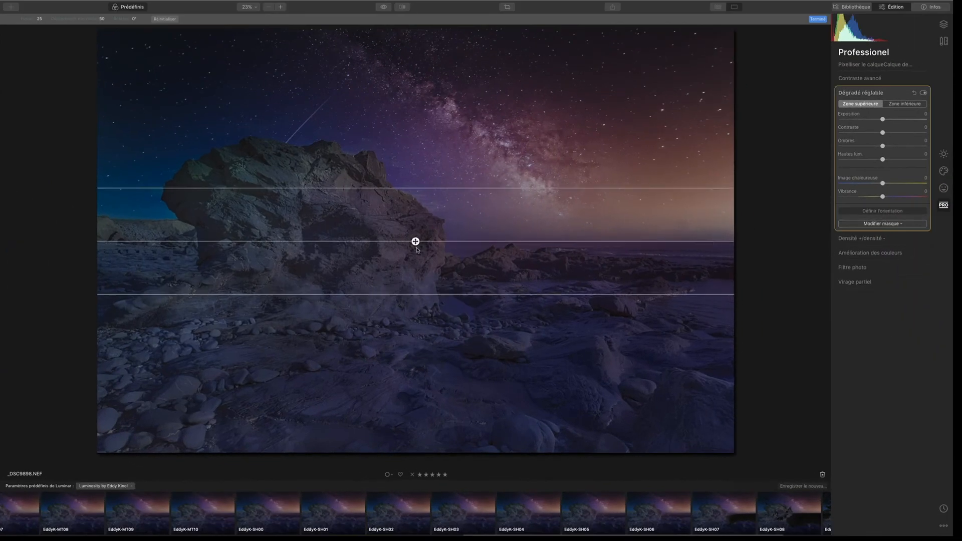
left_click_drag(413, 246, 471, 338)
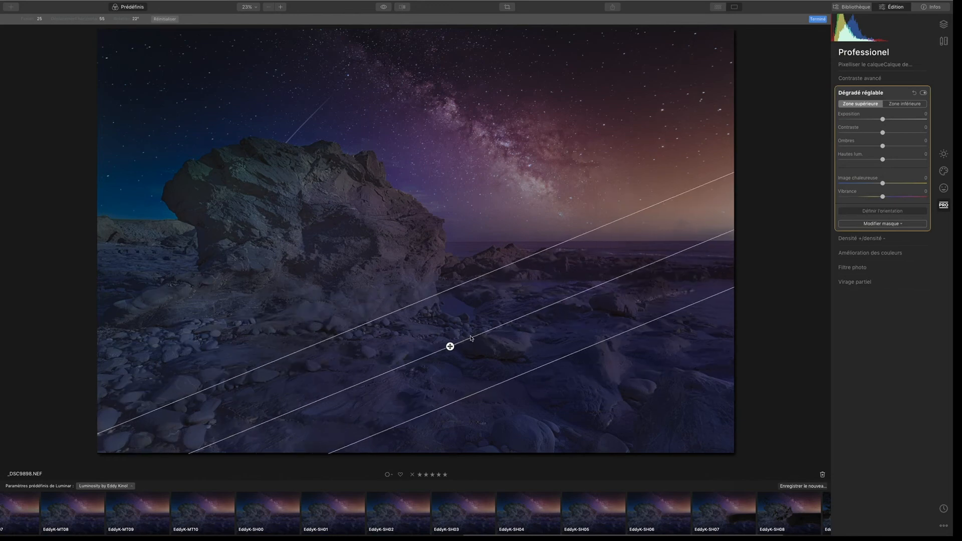
left_click(896, 108)
left_click_drag(882, 120, 861, 122)
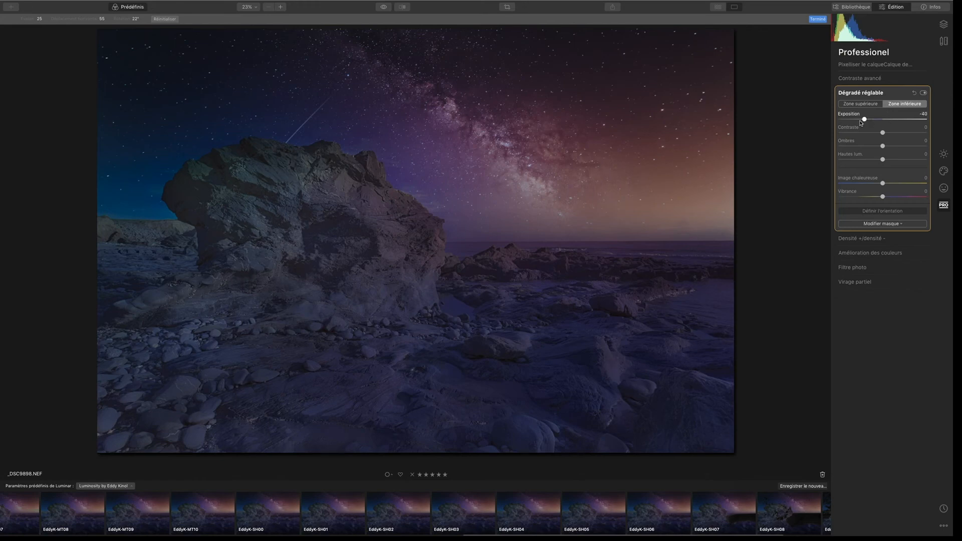
double_click(864, 119)
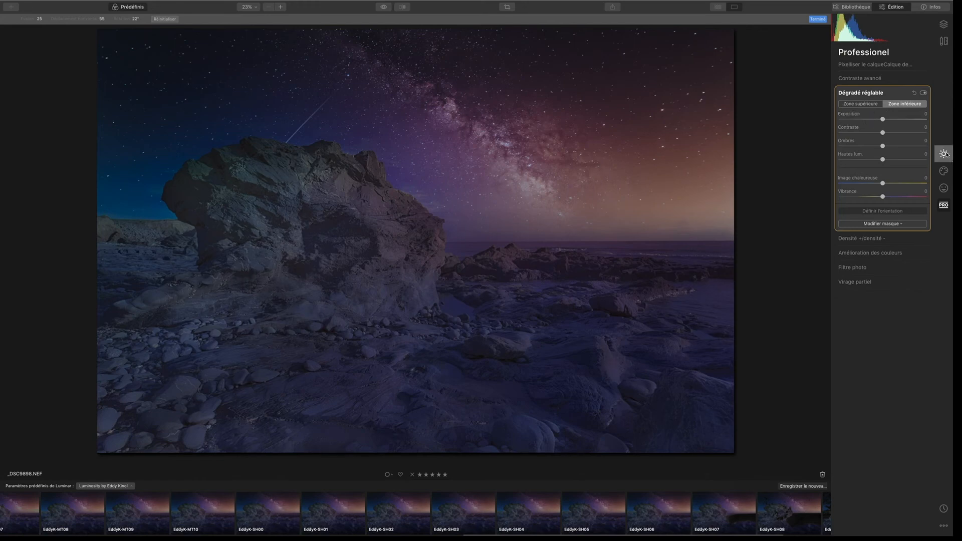
left_click(944, 154)
- Add a new adjustment layer and place a Dégradé réglable rotated 35° across the foreground rocks
left_click(944, 26)
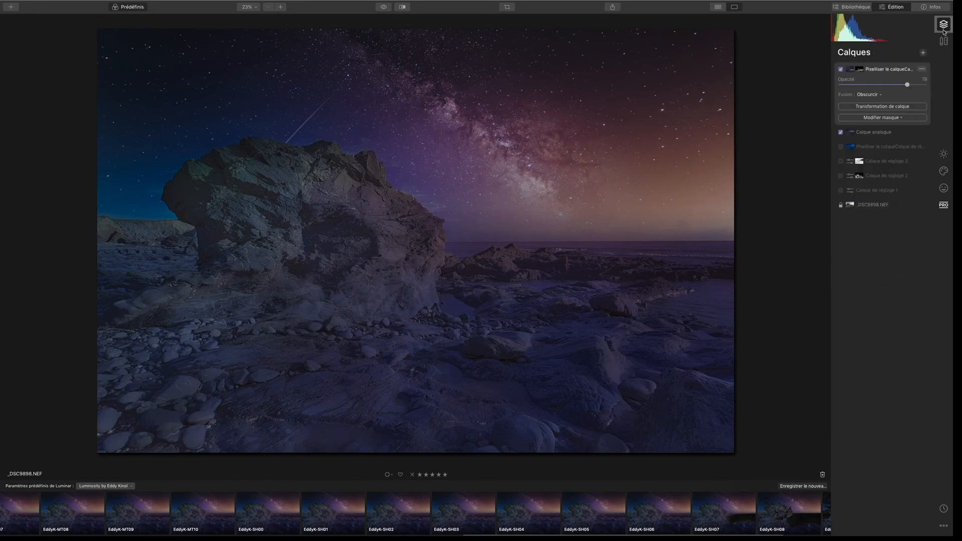
left_click(923, 53)
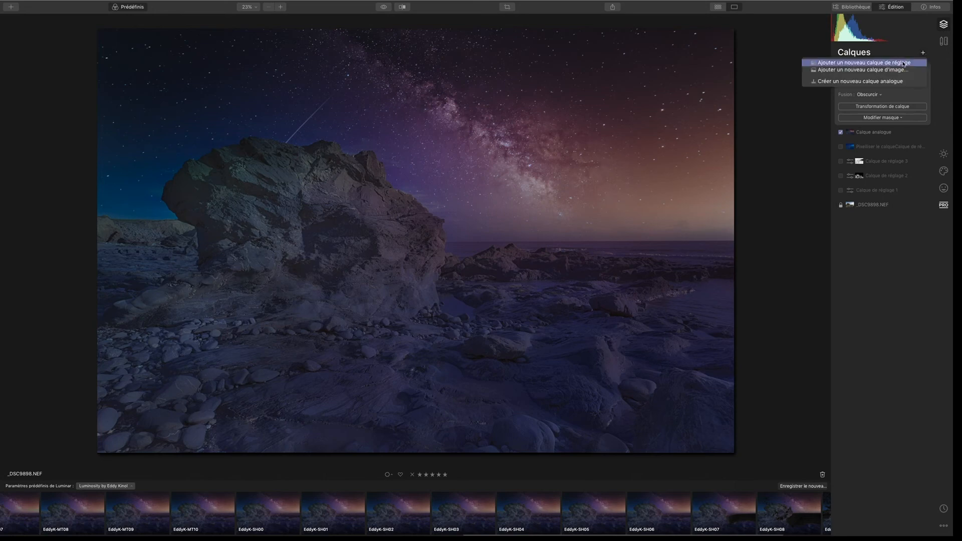
left_click(904, 64)
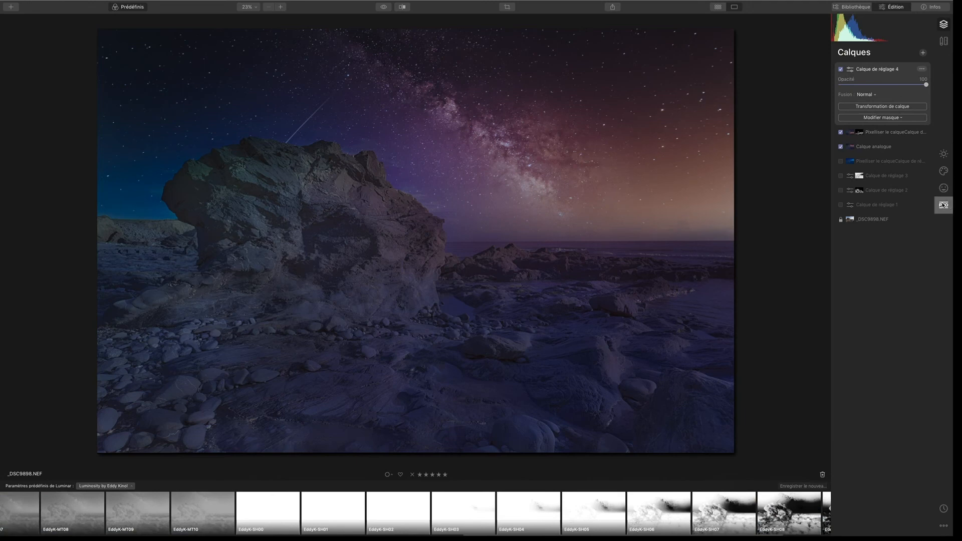
left_click(943, 205)
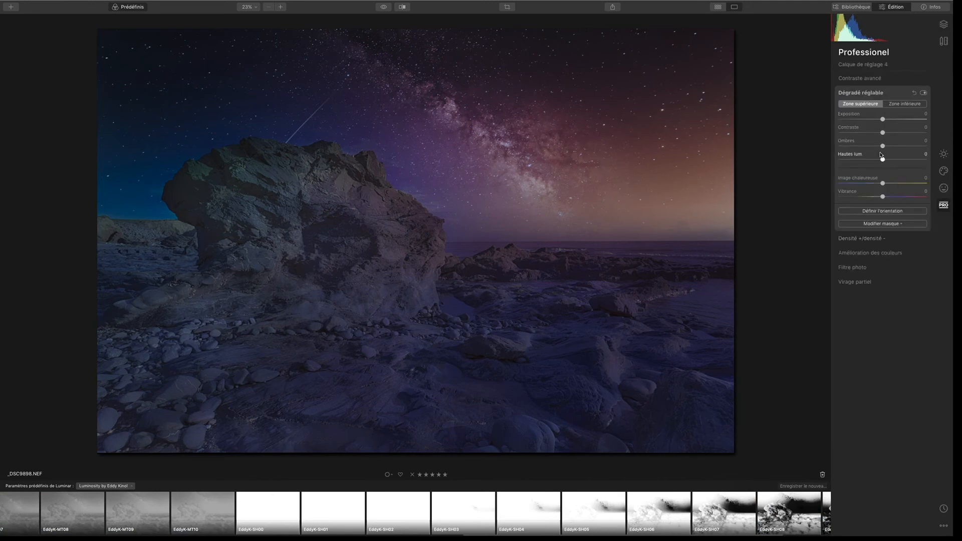
left_click(882, 211)
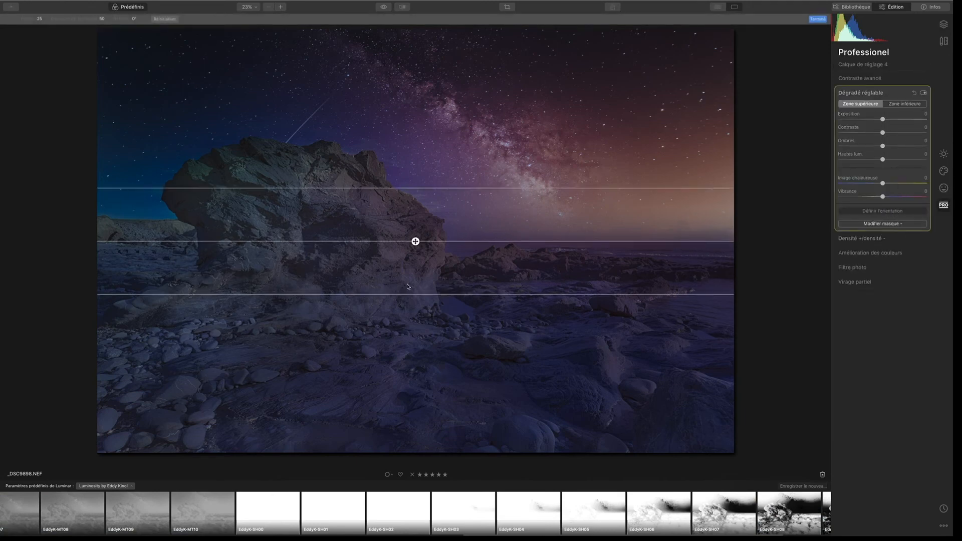
left_click_drag(415, 243, 458, 317)
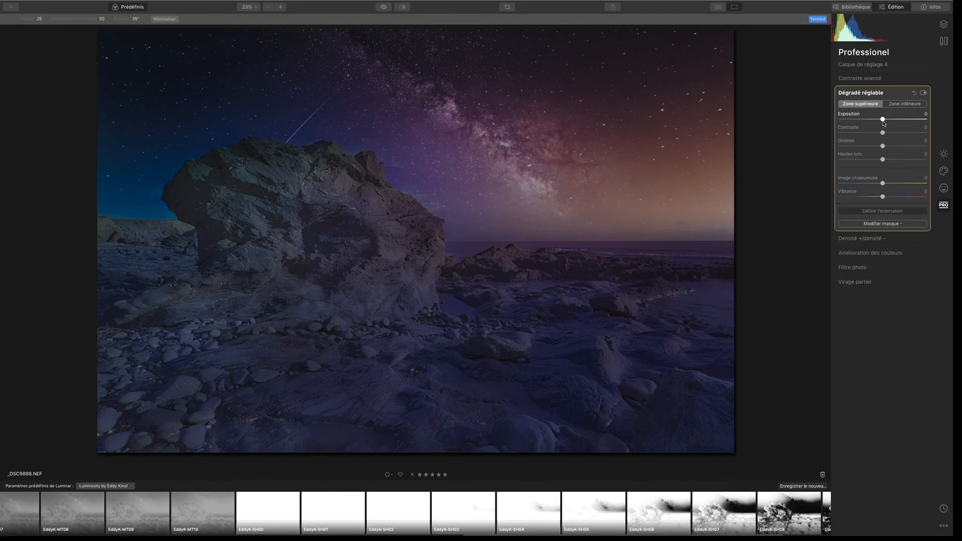
- Shift the gradient toward the big rock and set Exposition to -16 for Zone inférieure and -29 for Zone supérieure
left_click(895, 104)
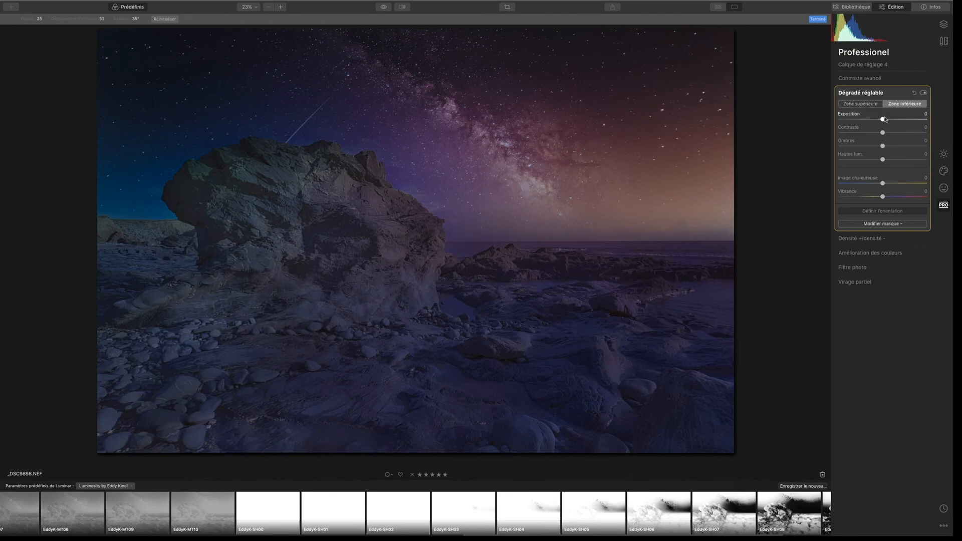
mouse_move(882, 120)
left_mouse_down()
mouse_move(869, 120)
mouse_move(877, 121)
left_mouse_up()
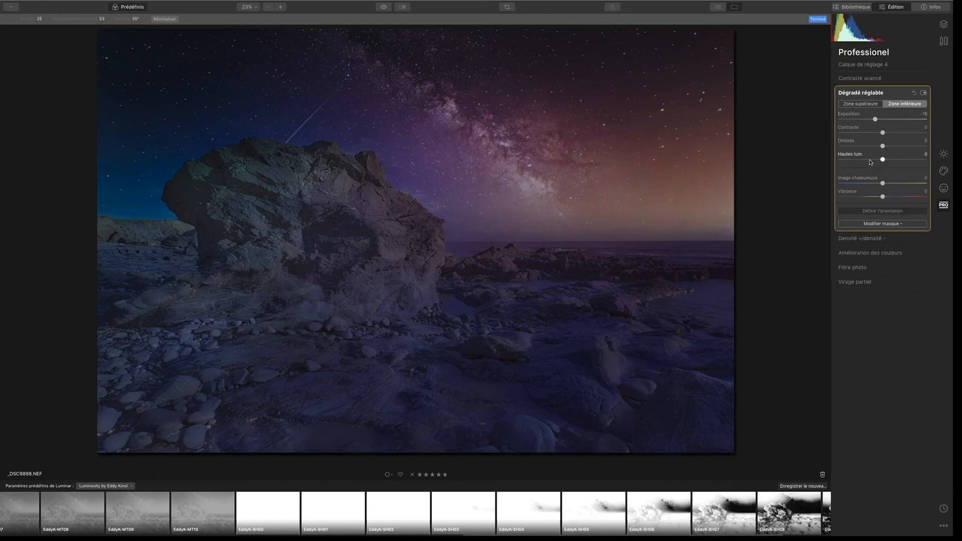
mouse_move(510, 301)
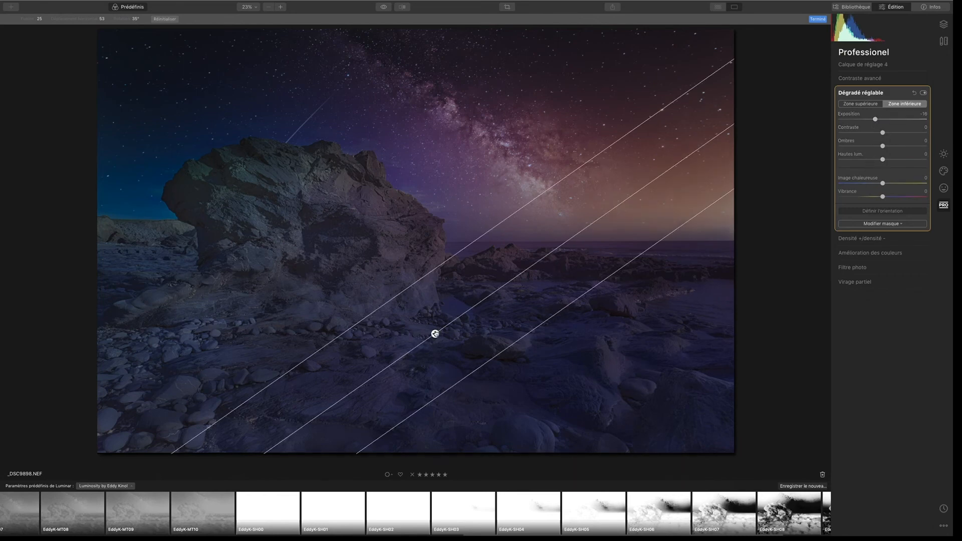
left_click_drag(420, 323, 409, 311)
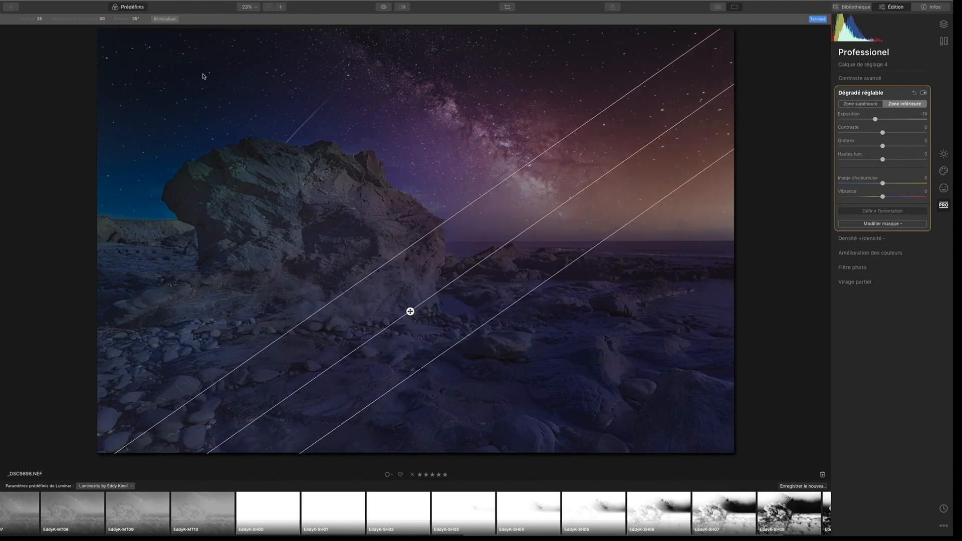
left_click(866, 105)
left_click_drag(882, 119, 869, 119)
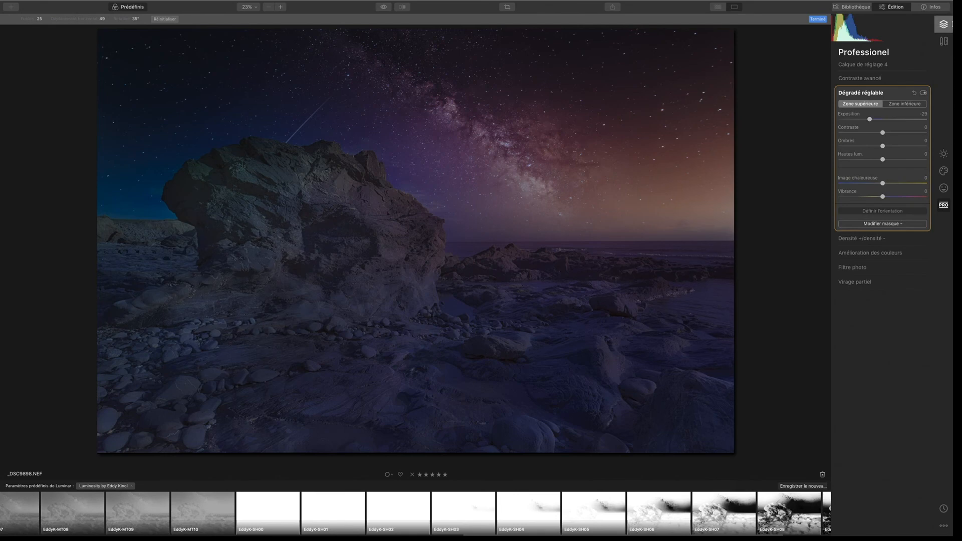
- Add another adjustment layer, apply the EddyK-MT07 preset to it, and generate a Luminosité mask on that layer
left_click(946, 24)
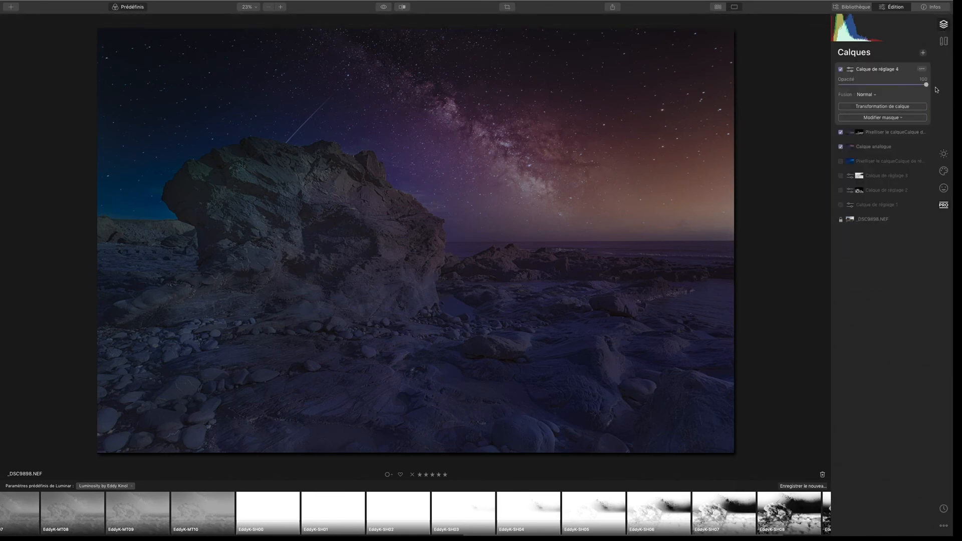
left_click(924, 53)
left_click(898, 63)
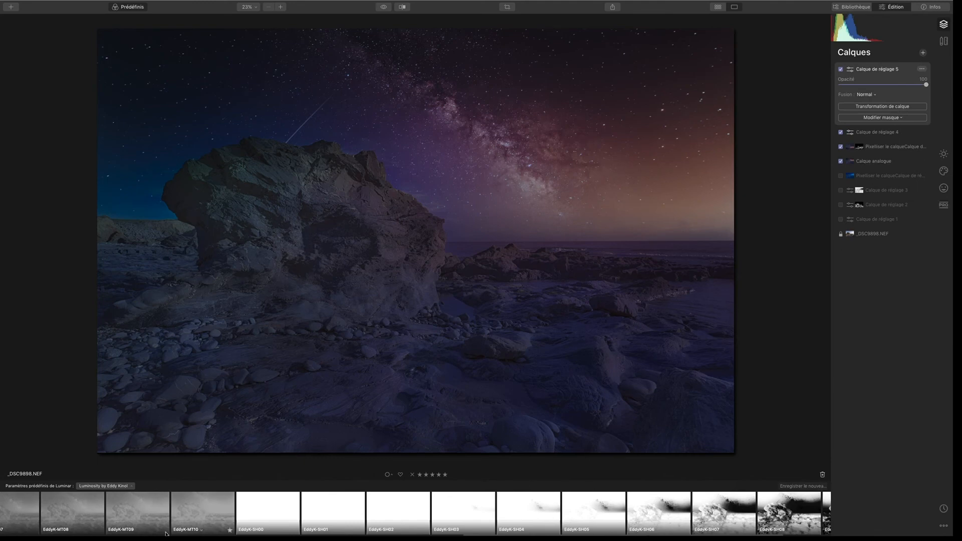
left_click(13, 514)
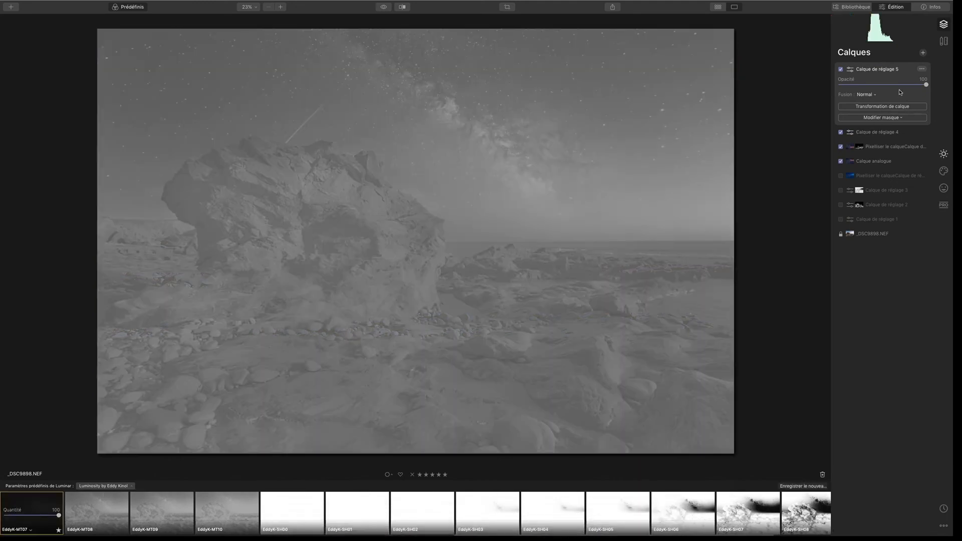
left_click(896, 117)
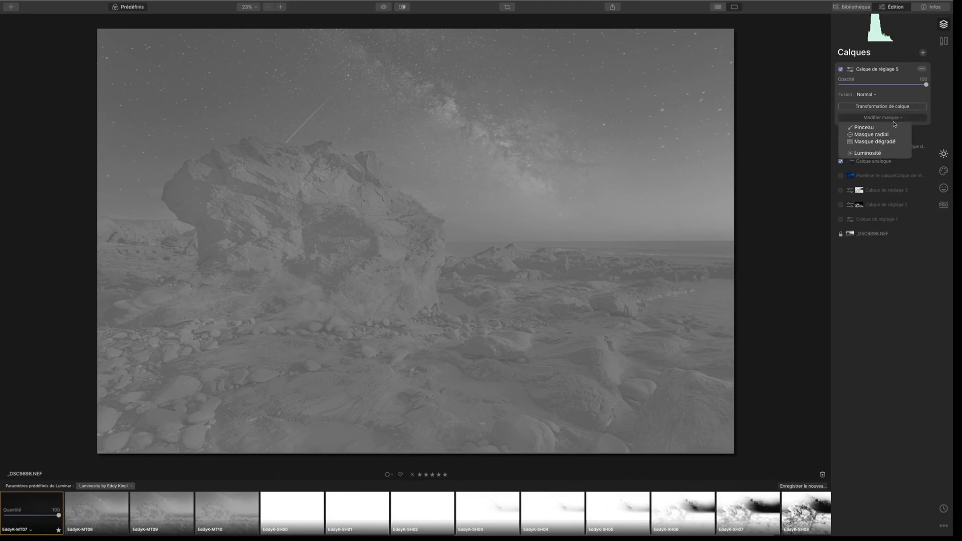
left_click(876, 153)
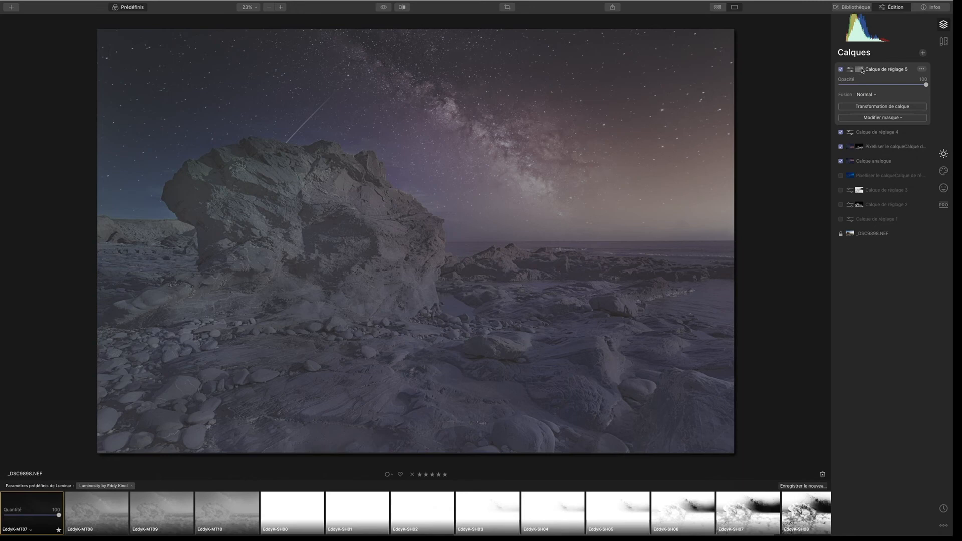
- Copy the luminosity mask of Calque de réglage 5 and delete that layer
right_click(862, 70)
left_click(820, 100)
left_click(926, 71)
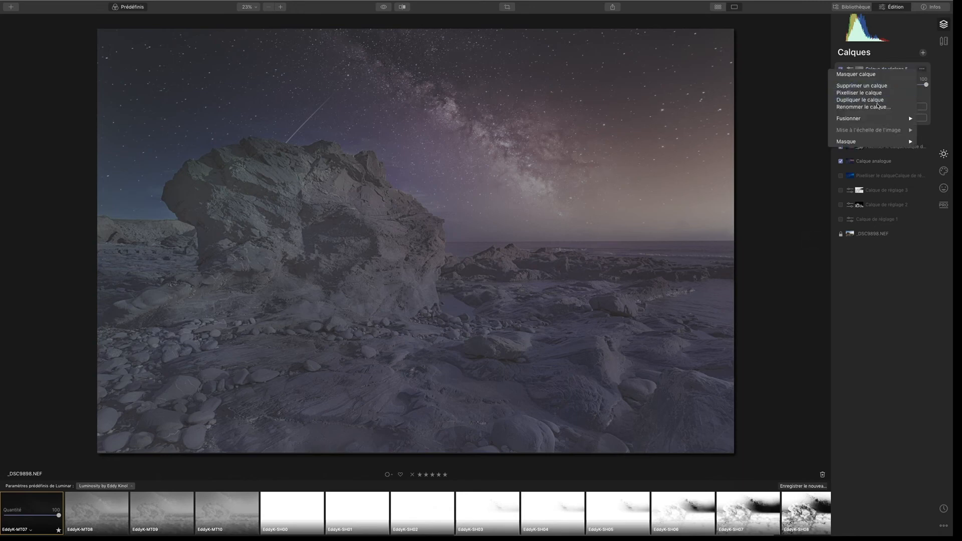
left_click(873, 88)
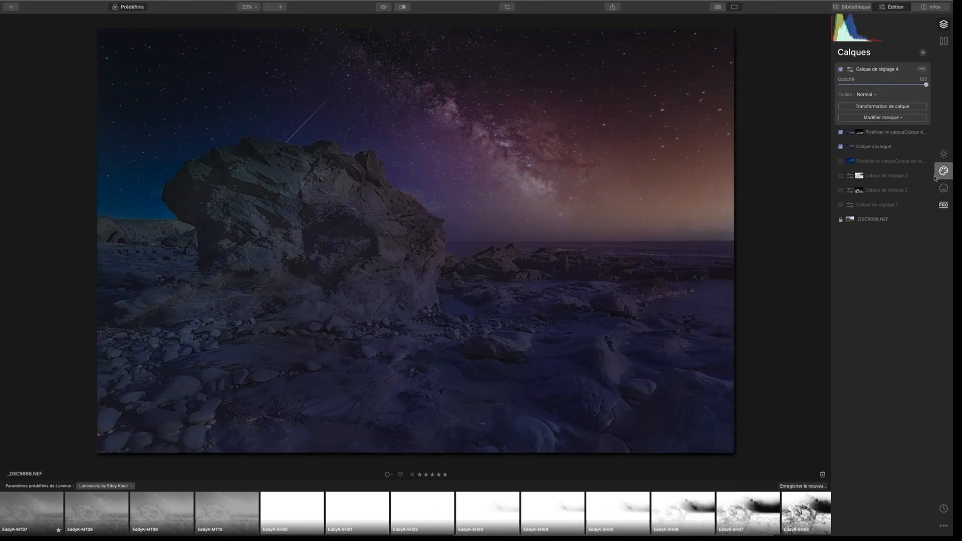
- Create a brush mask on the Dégradé réglable of Calque de réglage 4 and replace it with the copied luminosity mask
left_click(943, 205)
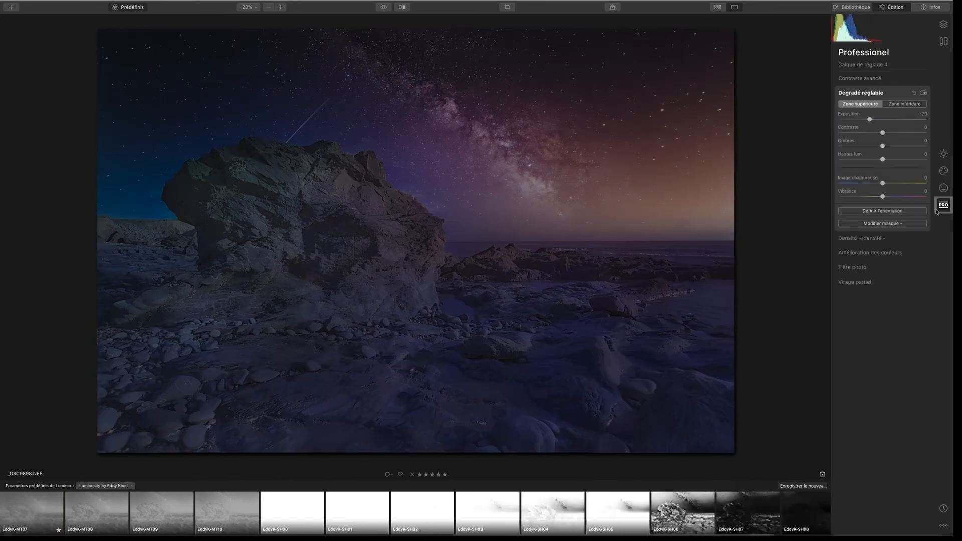
left_click(888, 226)
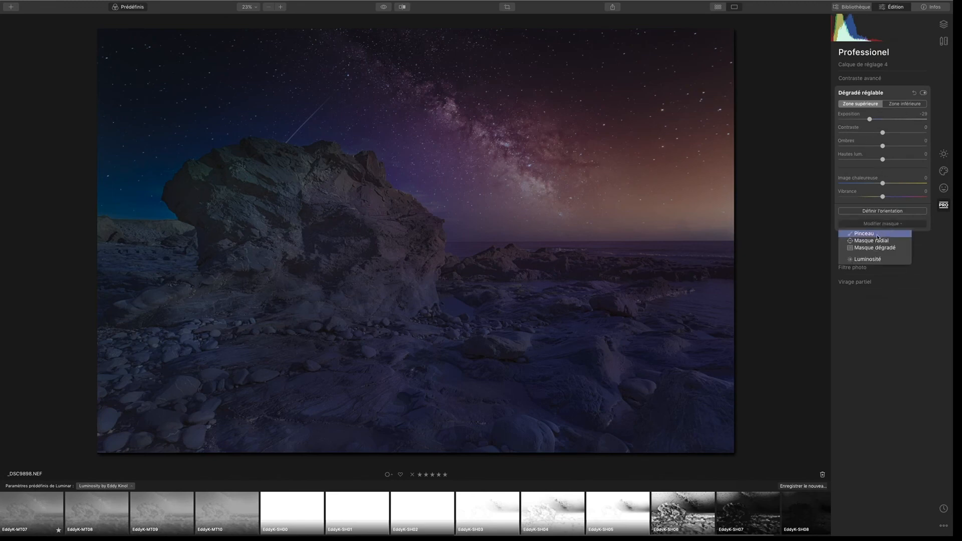
left_click(876, 234)
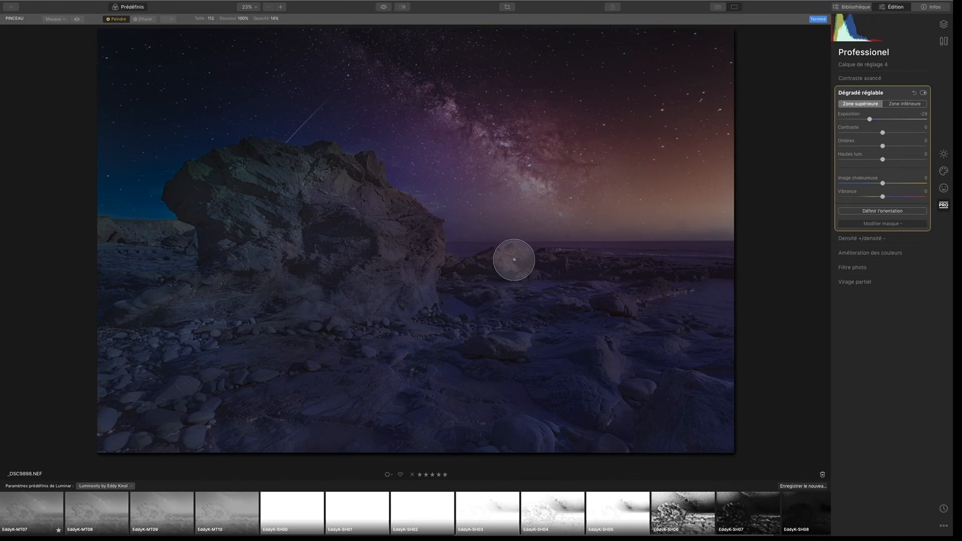
left_click(507, 304)
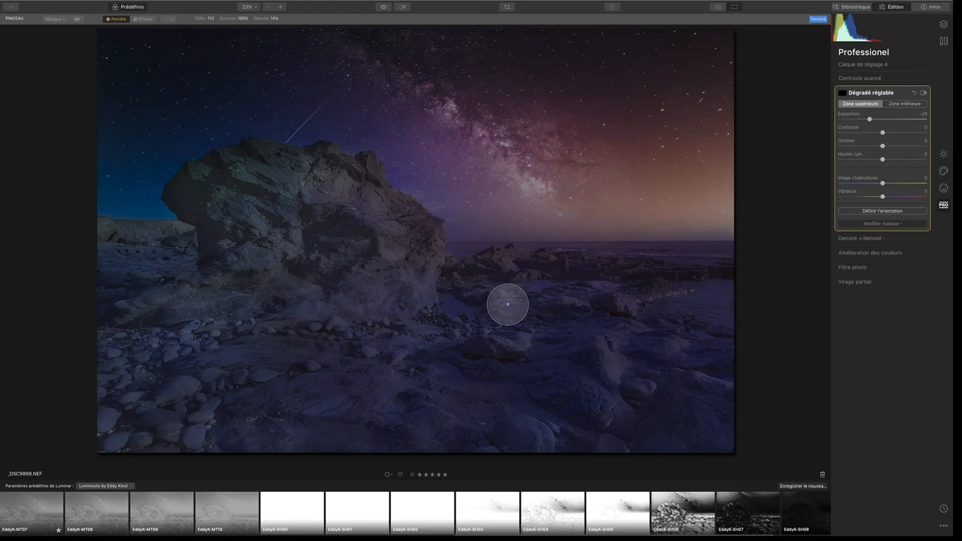
left_click(842, 93)
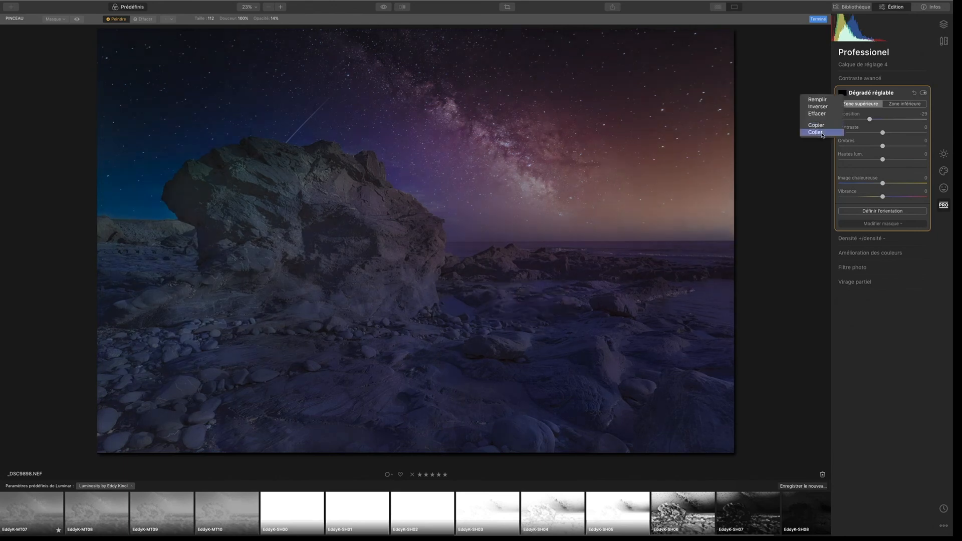
left_click(822, 133)
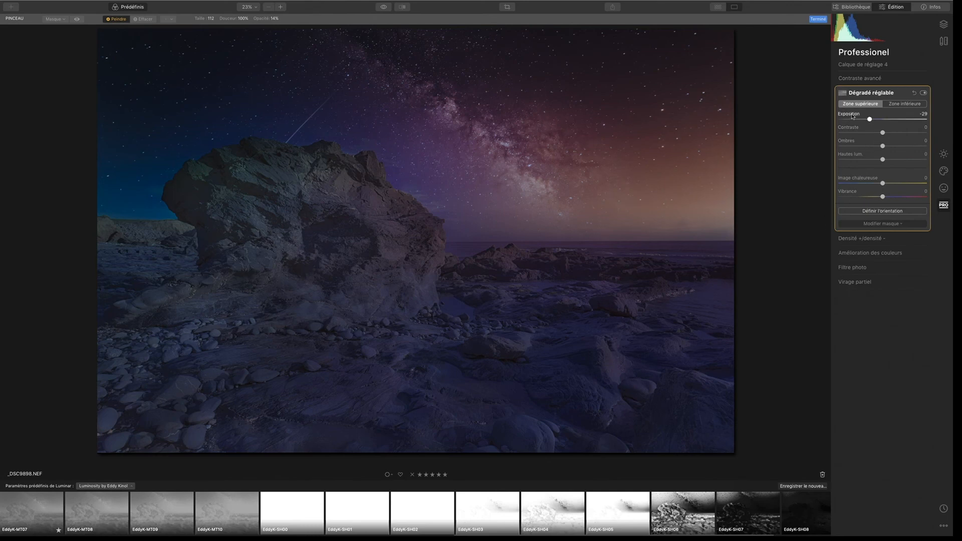
- Set the masked gradient's Zone supérieure Exposition to -24 and return to the layer list
mouse_move(870, 119)
left_mouse_down()
mouse_move(834, 120)
mouse_move(894, 122)
mouse_move(856, 124)
mouse_move(891, 126)
mouse_move(863, 123)
mouse_move(872, 122)
left_mouse_up()
left_click_drag(875, 120, 871, 120)
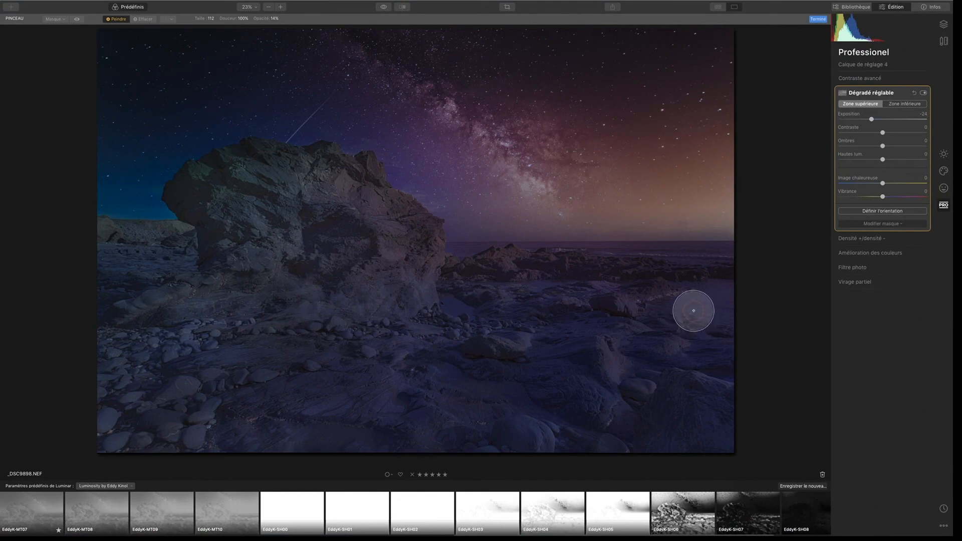
left_click(944, 154)
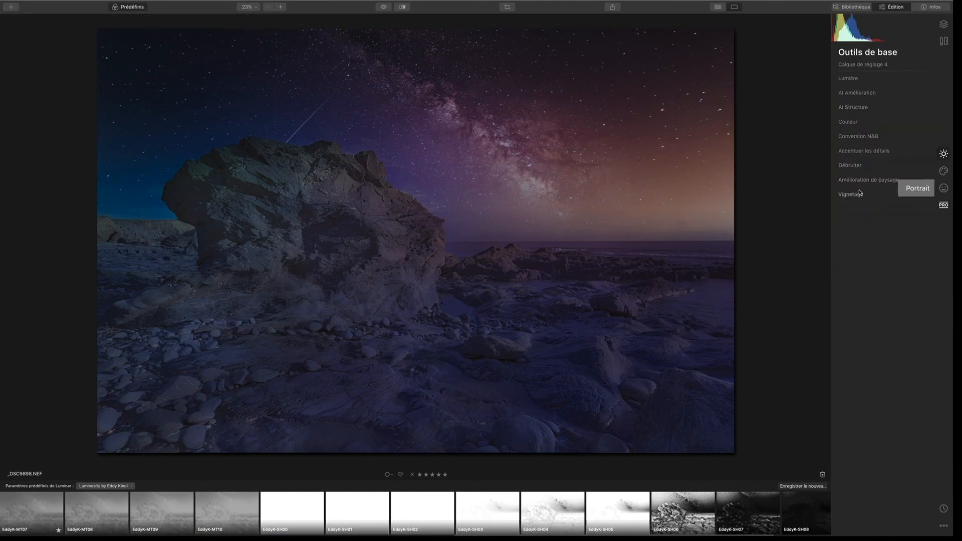
left_click(943, 25)
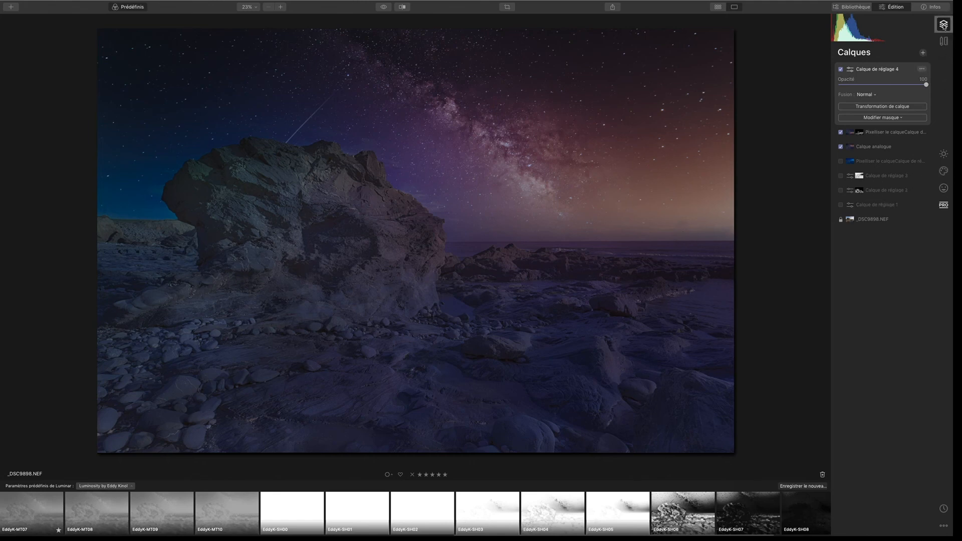
- Add a new adjustment layer above Calque de réglage 4
left_click(944, 153)
left_click(944, 25)
left_click(924, 53)
left_click(904, 63)
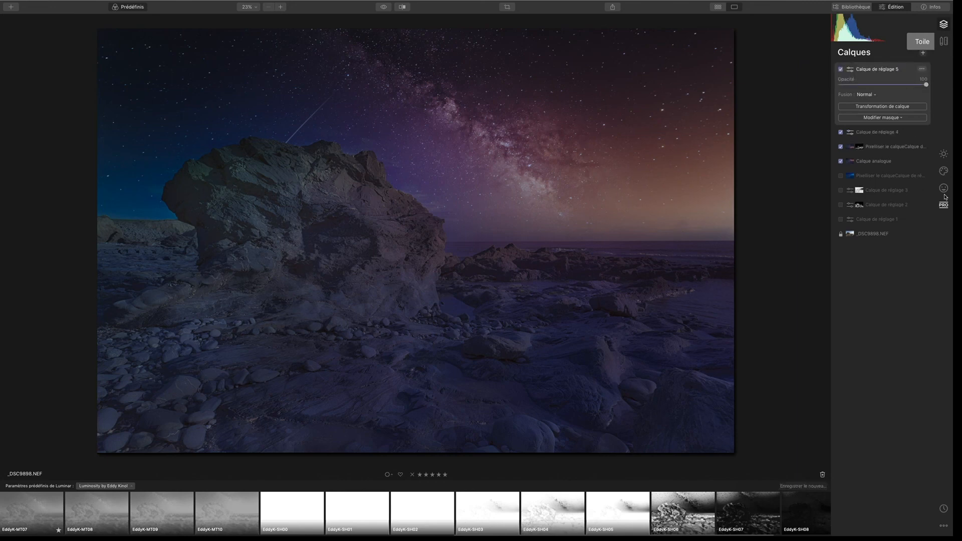
- Set the creative Spectaculaire effect's Quantité to 49 on the new layer and compare the photo with and without it
left_click(943, 171)
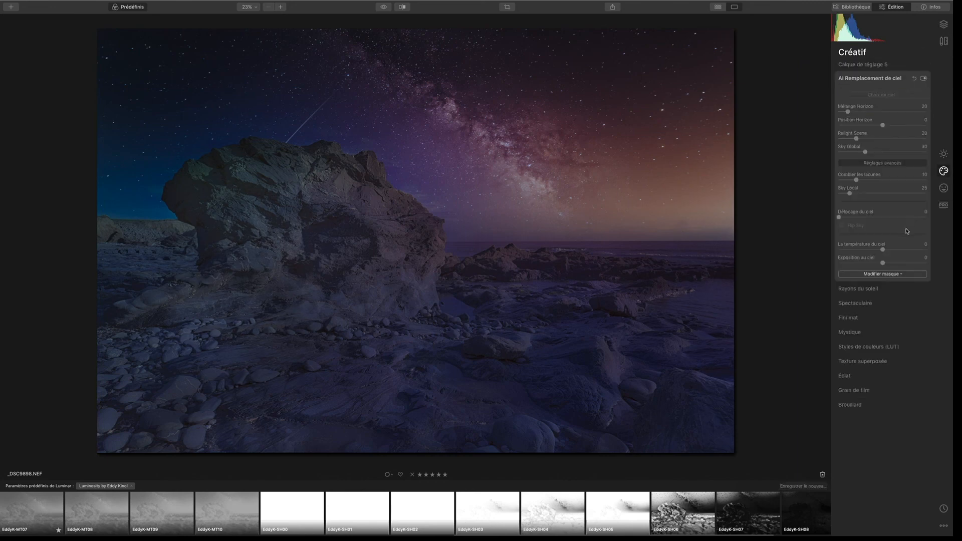
left_click(860, 304)
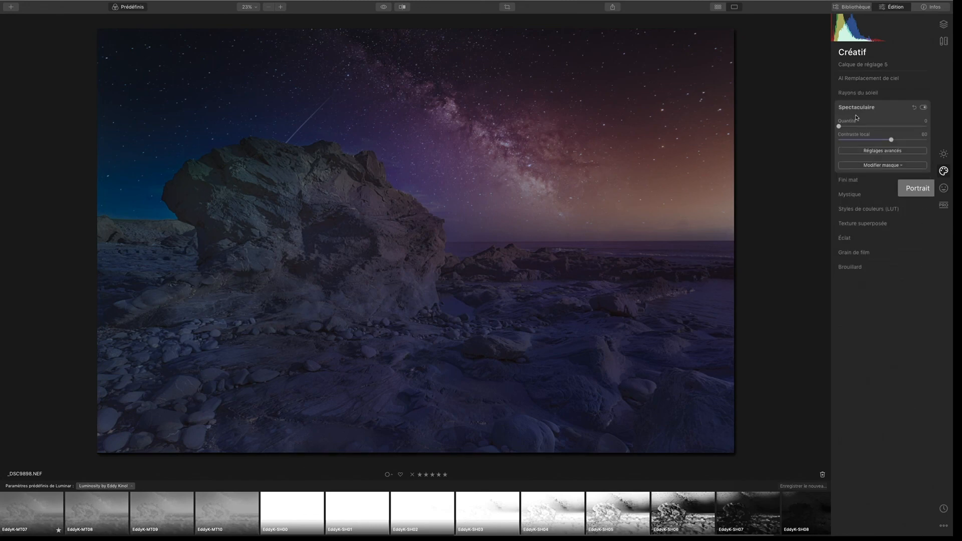
left_click_drag(839, 126, 885, 131)
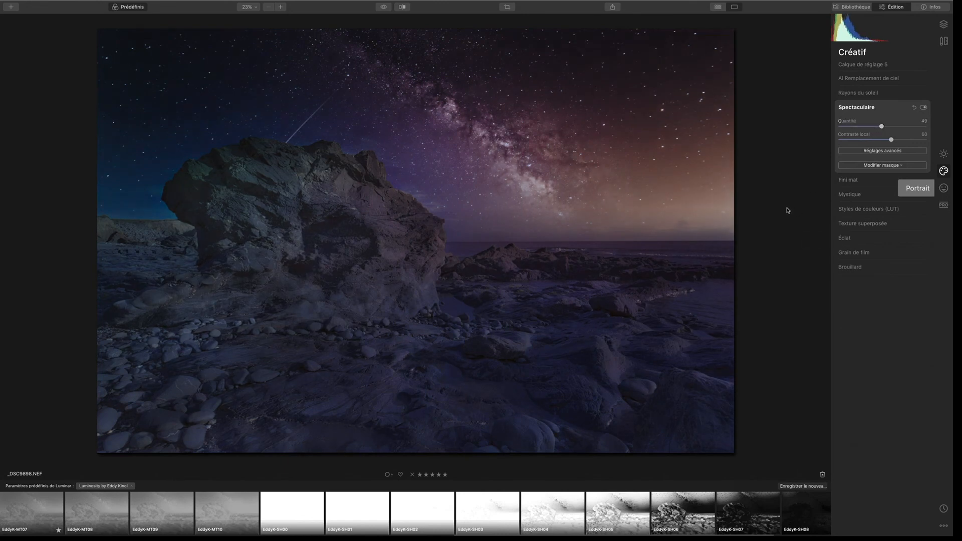
left_click(925, 108)
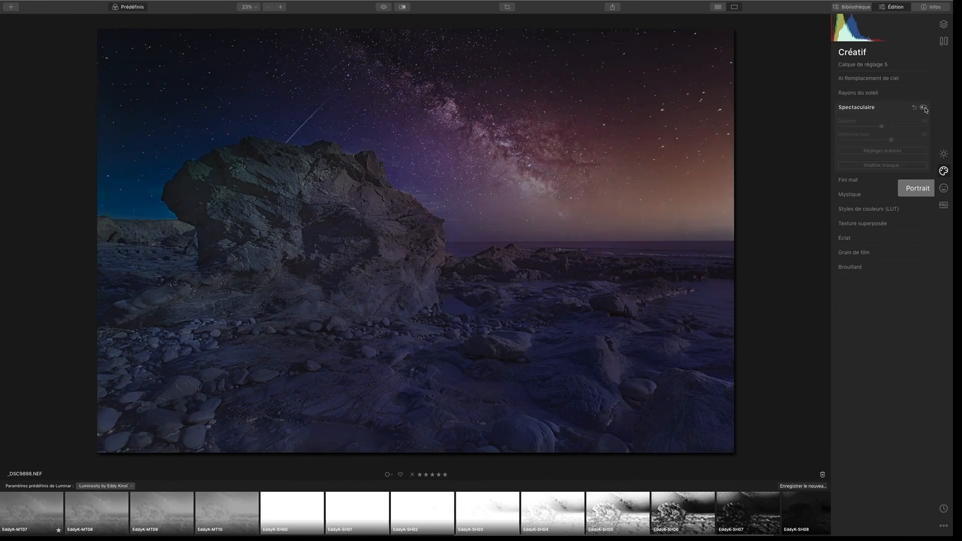
left_click(925, 108)
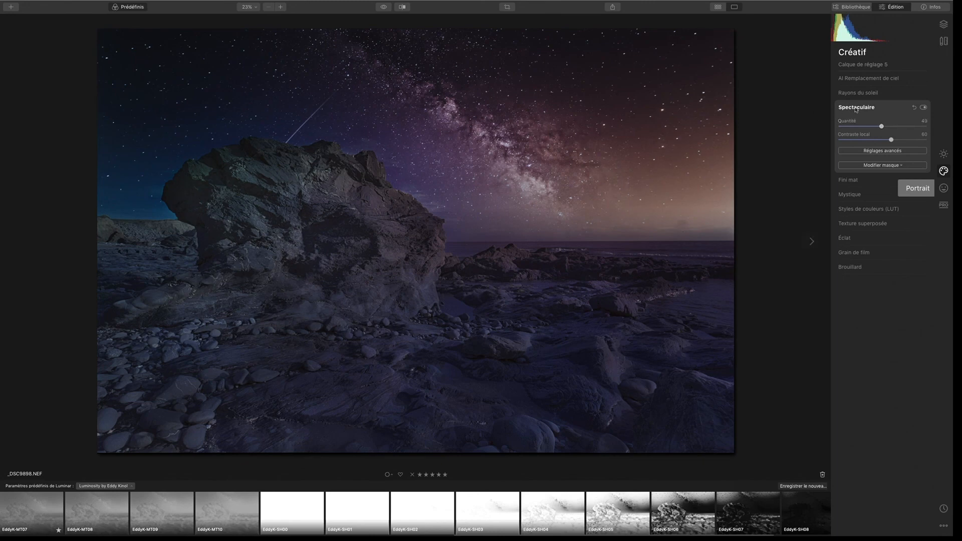
left_click(922, 109)
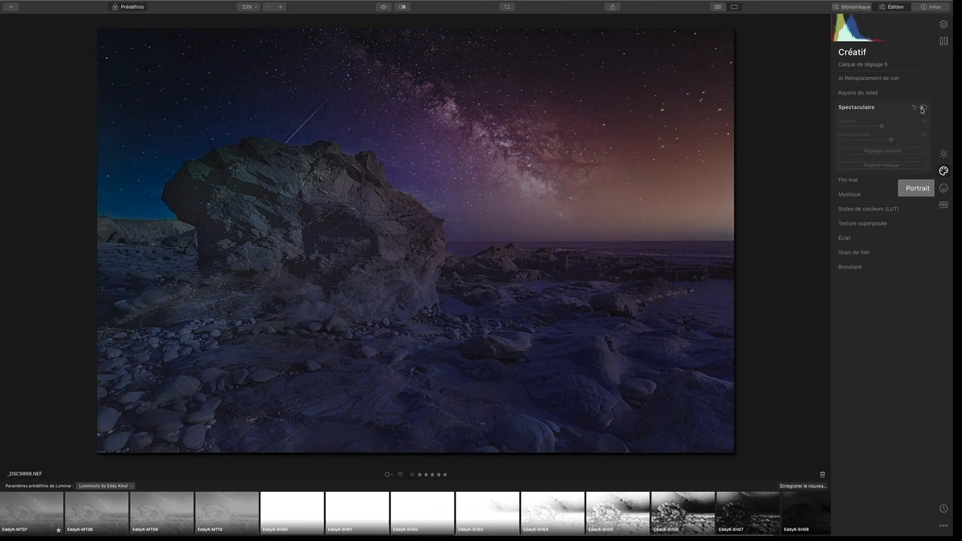
left_click(923, 108)
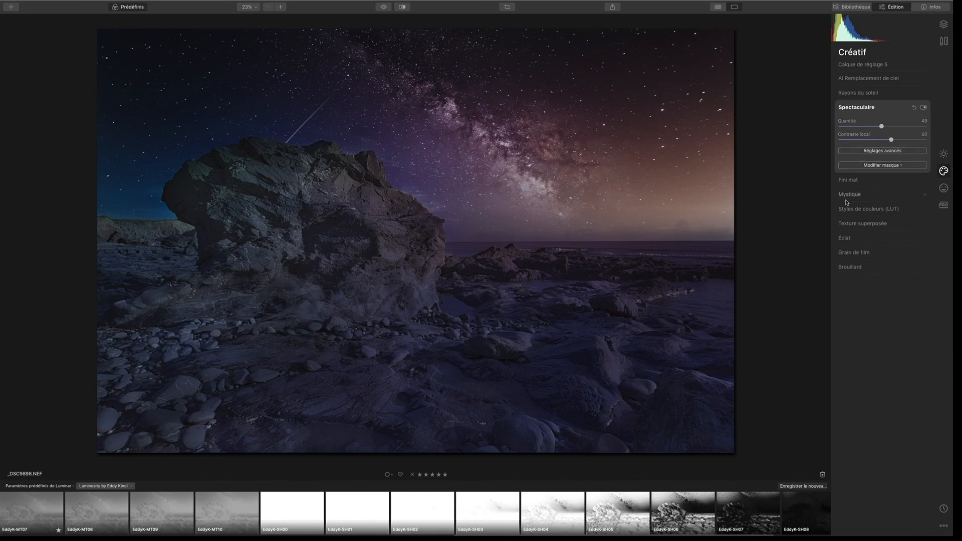
- Set the Éclat effect's Quantité to 44 with the Flou artistique type and compare the photo with and without it
left_click(851, 238)
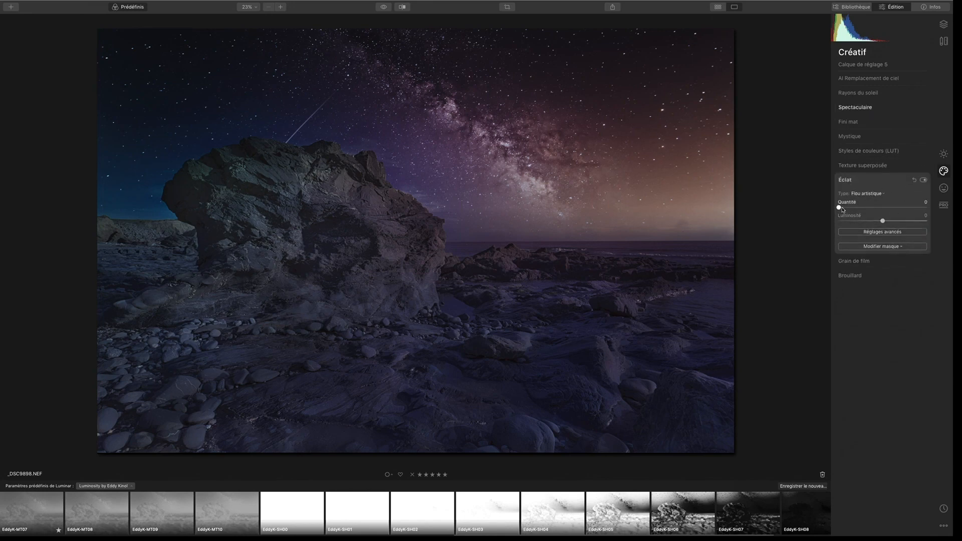
left_click_drag(840, 209, 878, 211)
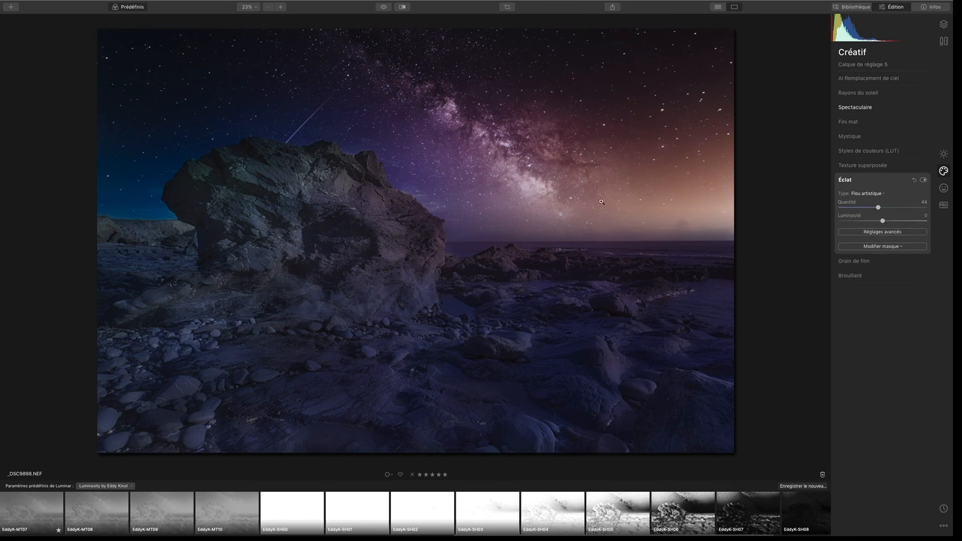
left_click(924, 180)
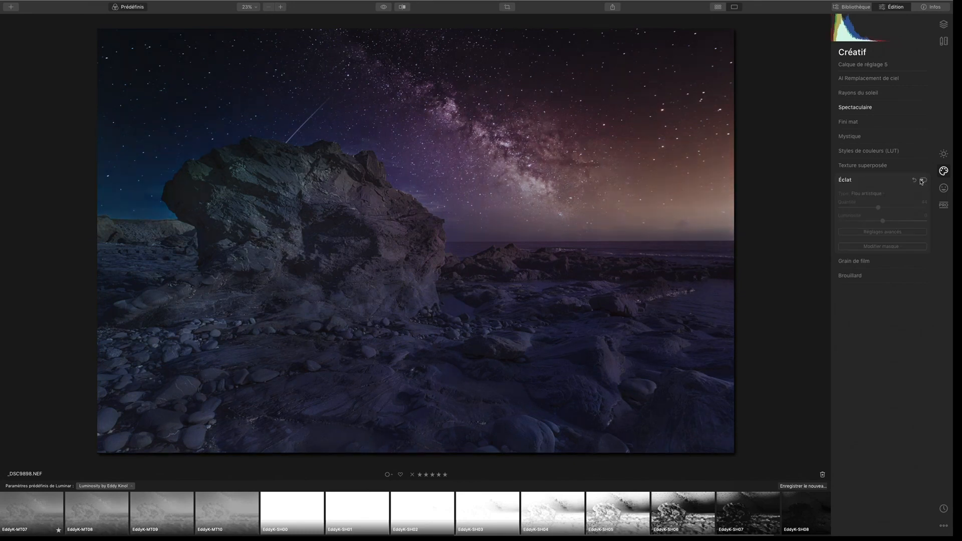
left_click(924, 180)
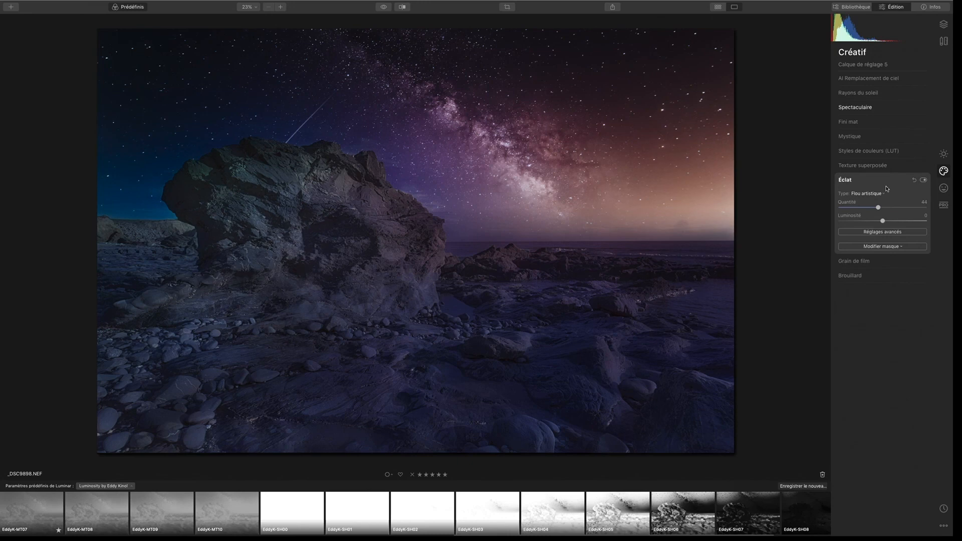
- Compare the photo with Calque de réglage 5 hidden and shown
left_click(943, 24)
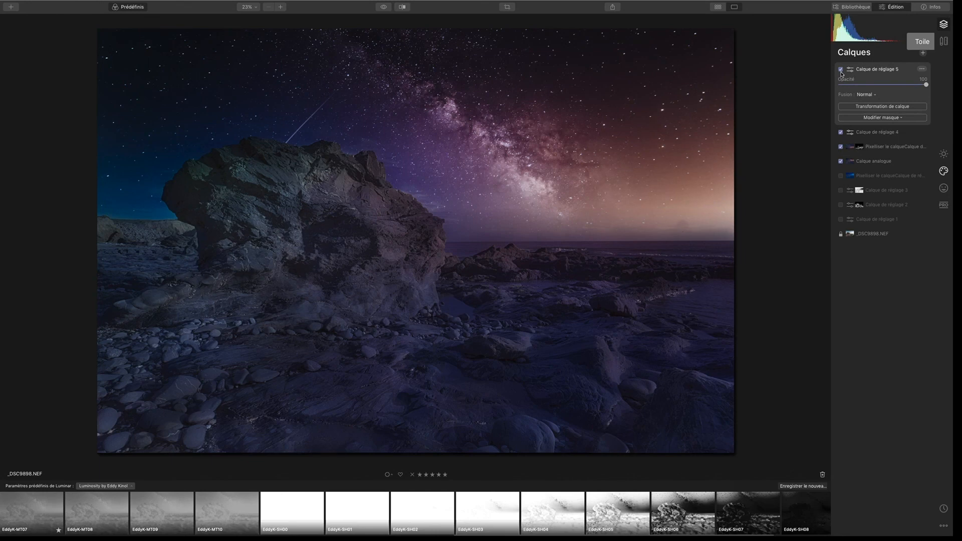
left_click(841, 70)
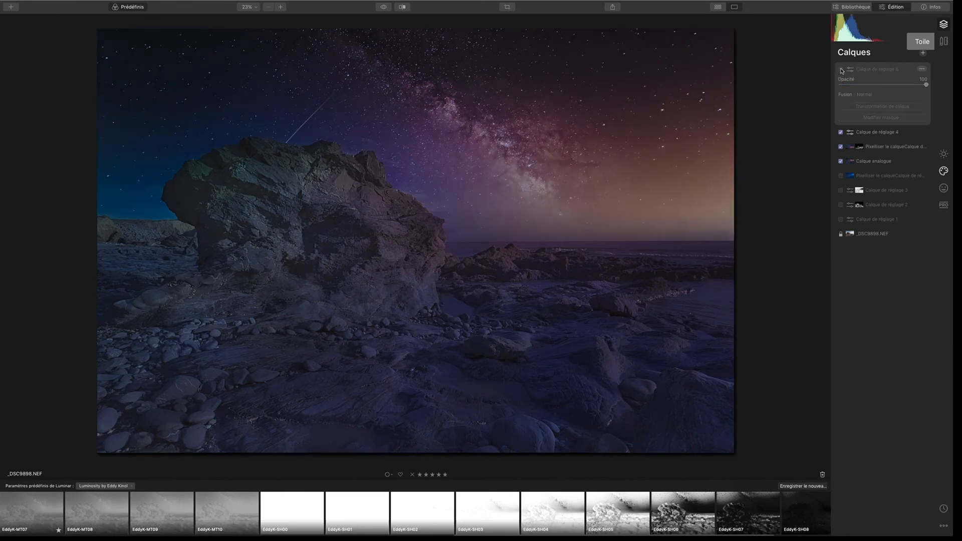
left_click(840, 69)
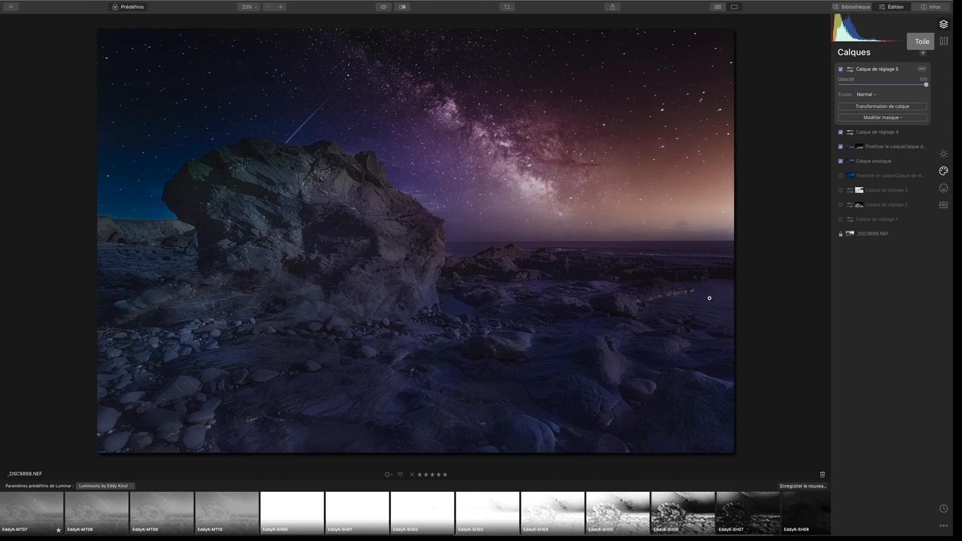
- Review the tools offered in the Outils de base, Créatif, Portrait and Professionel categories, including Texture superposée, AI Structure, Couleur, Conversion N&B and Lumière
left_click(943, 154)
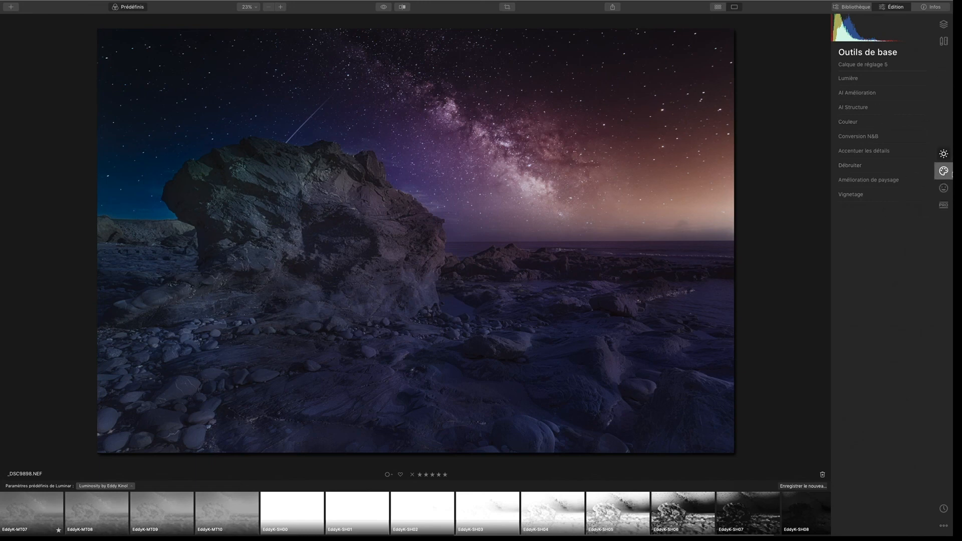
left_click(945, 172)
left_click(945, 189)
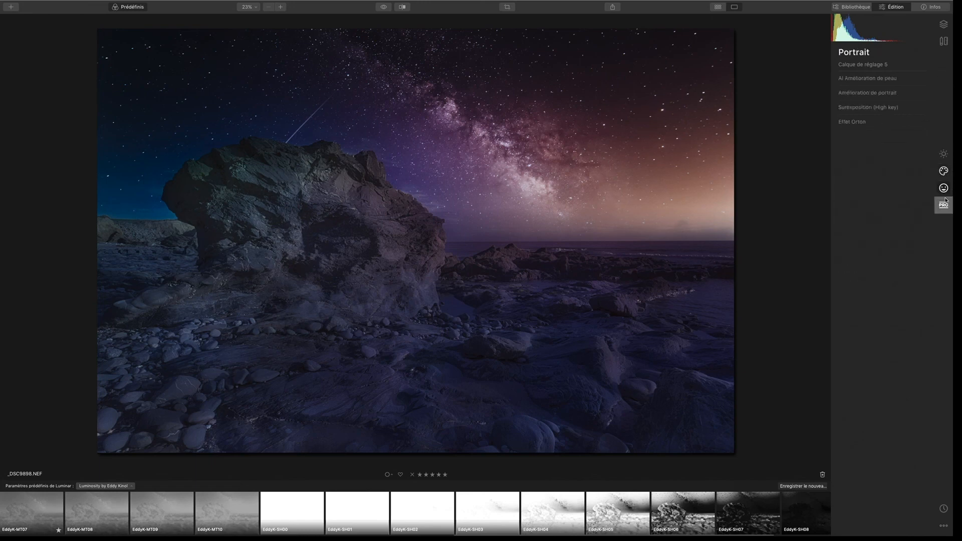
left_click(943, 154)
left_click(943, 170)
left_click(943, 188)
left_click(944, 205)
left_click(944, 188)
left_click(945, 154)
left_click(946, 154)
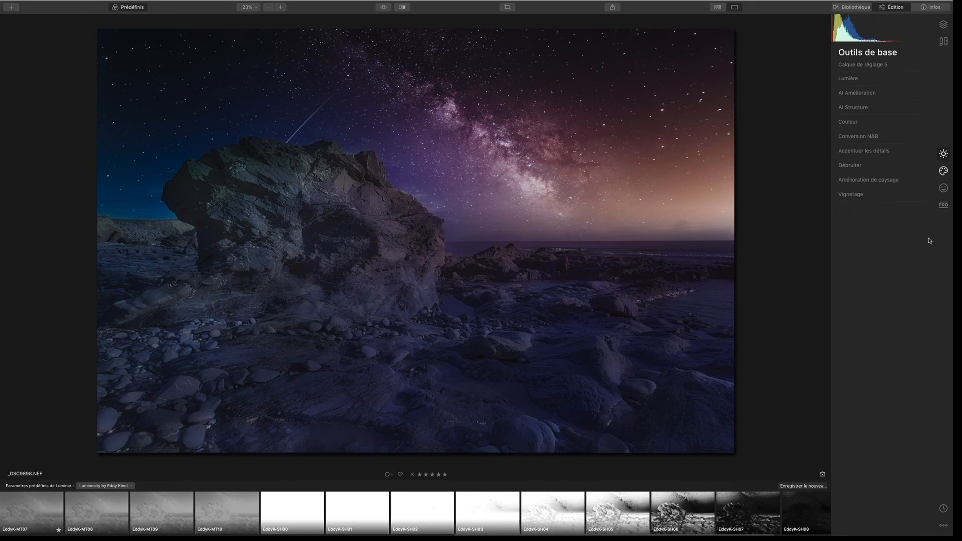
left_click(945, 171)
left_click(944, 188)
left_click(943, 205)
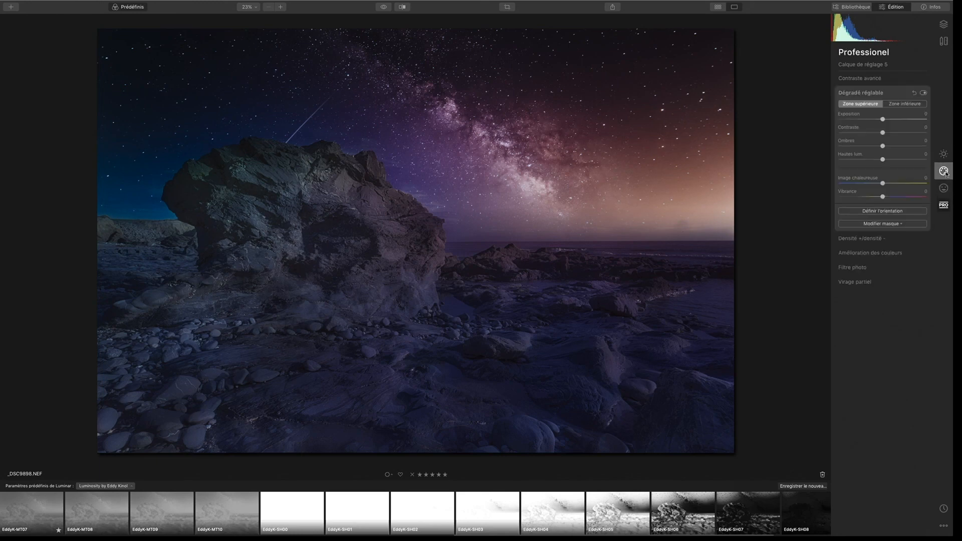
left_click(857, 92)
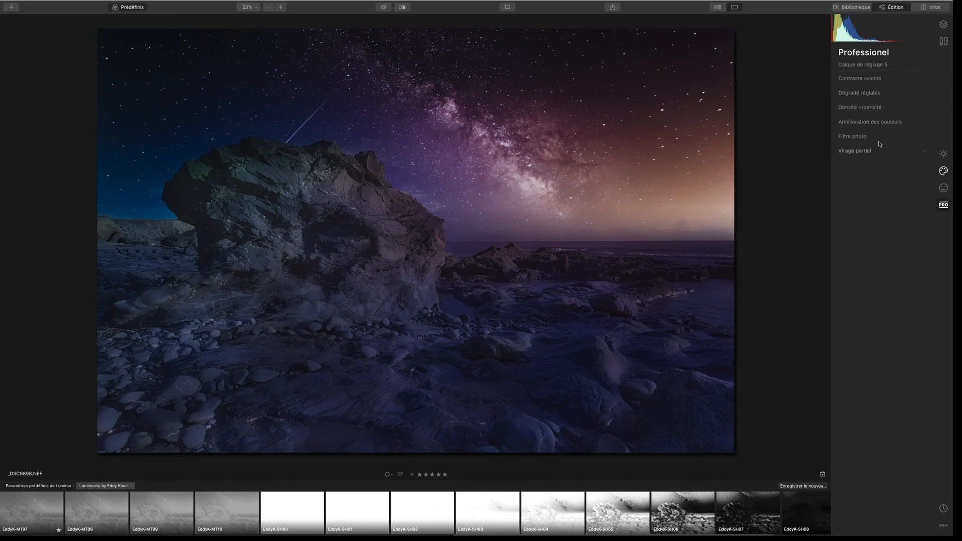
left_click(944, 188)
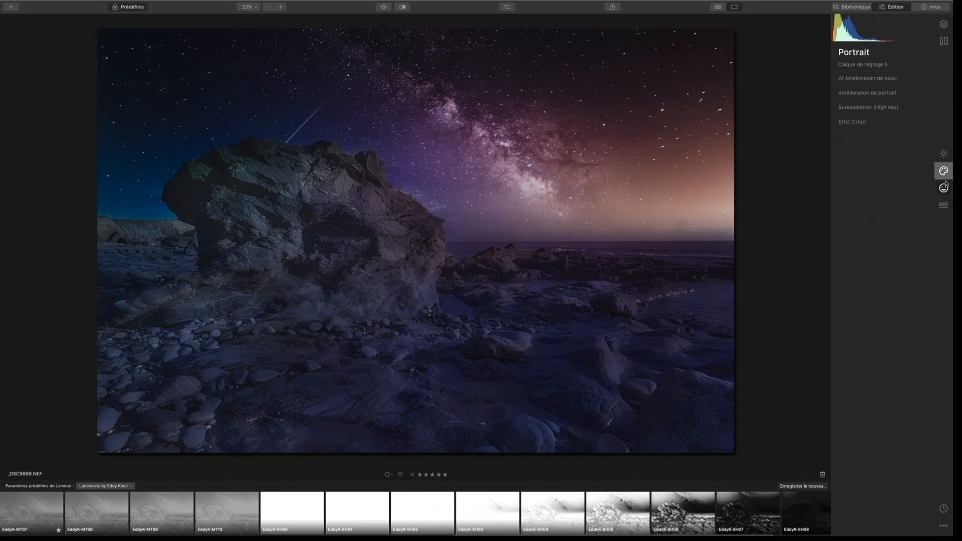
left_click(944, 172)
left_click(871, 166)
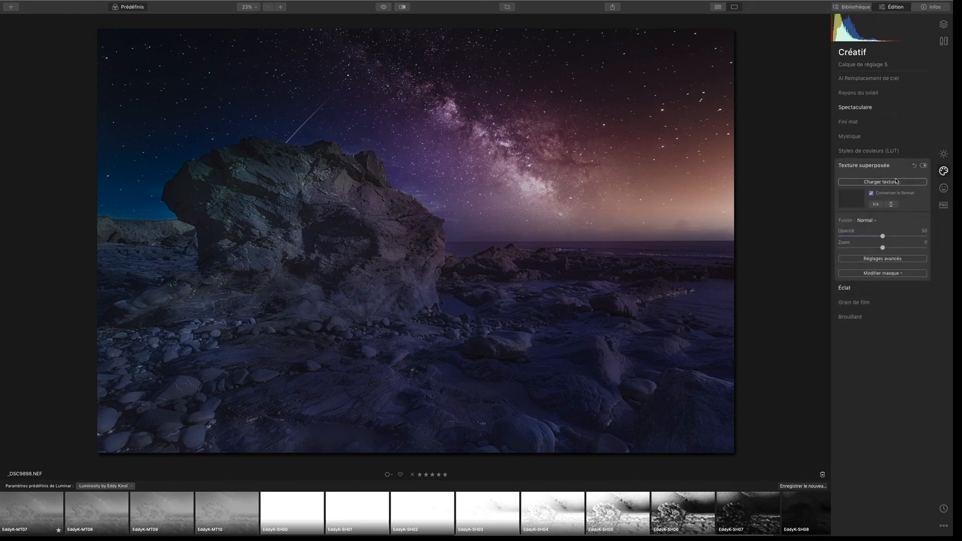
left_click(873, 167)
left_click(949, 157)
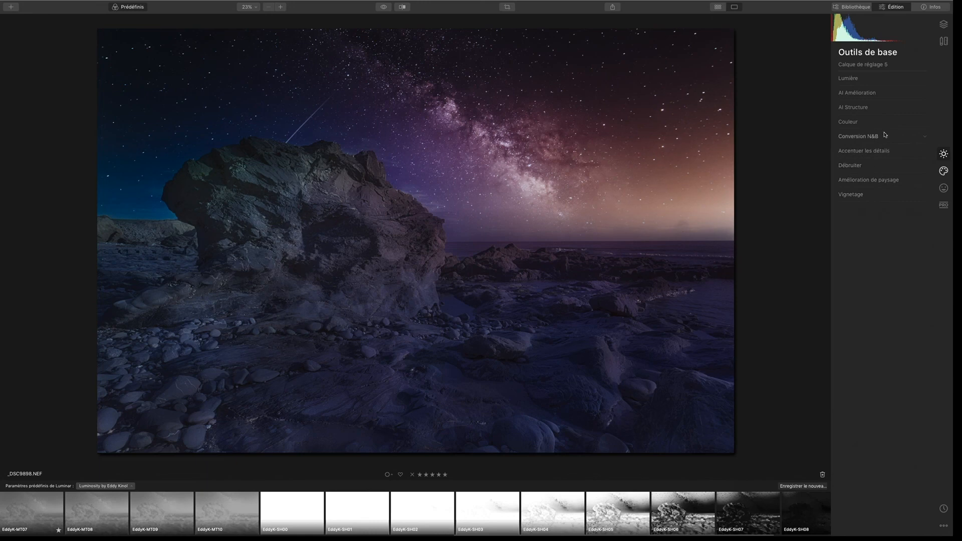
left_click(943, 171)
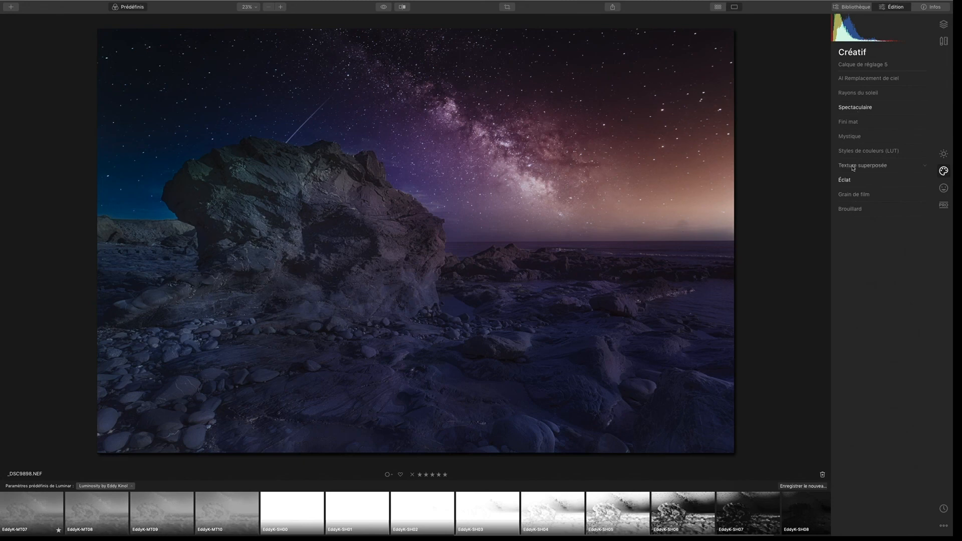
left_click(939, 208)
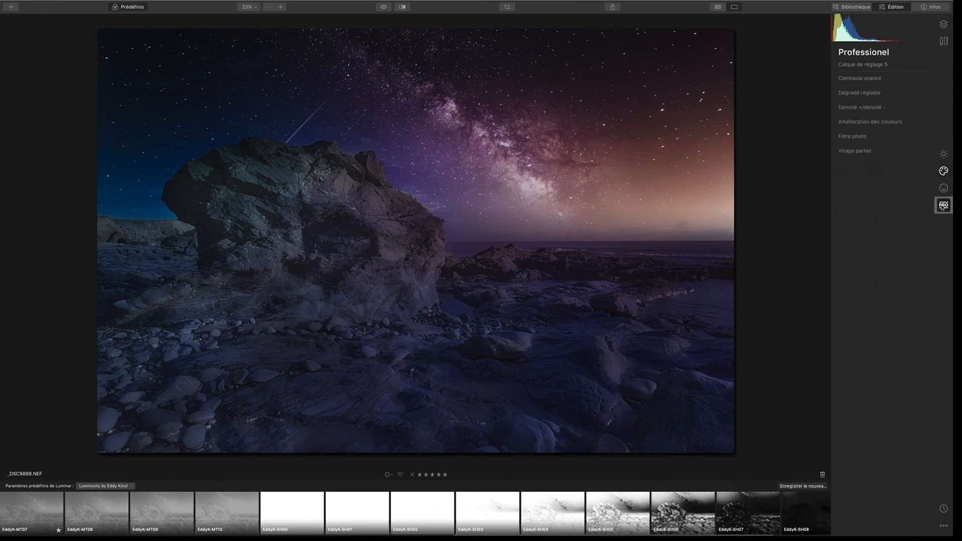
left_click(943, 171)
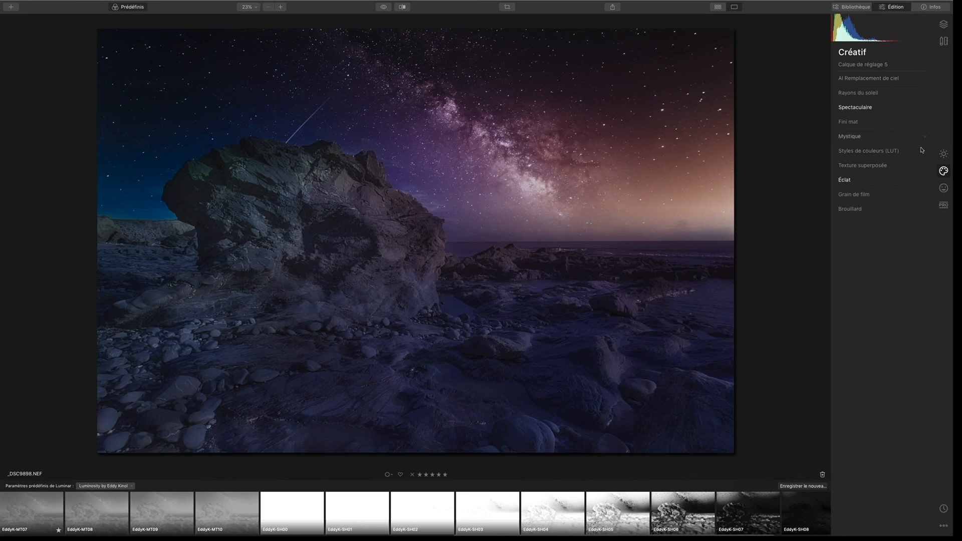
left_click(941, 211)
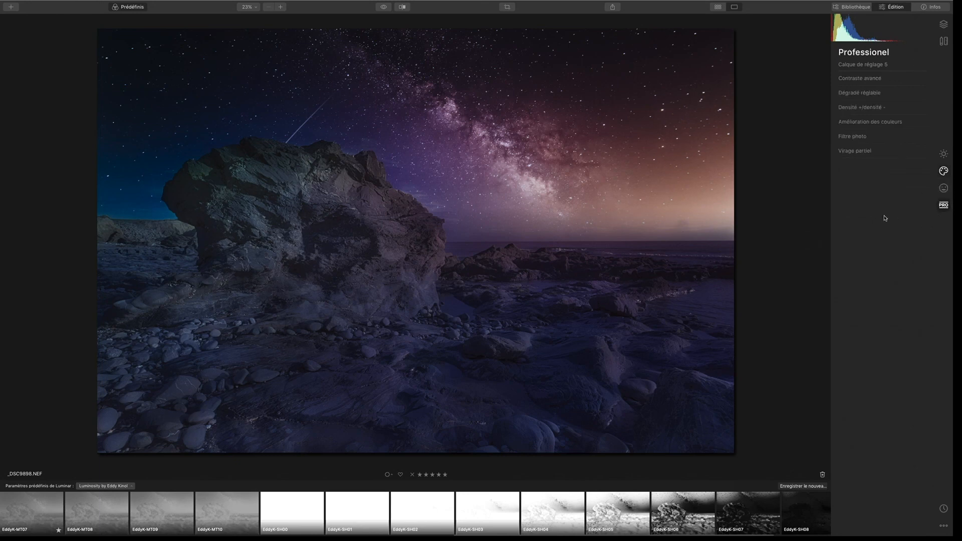
left_click(942, 196)
left_click(943, 171)
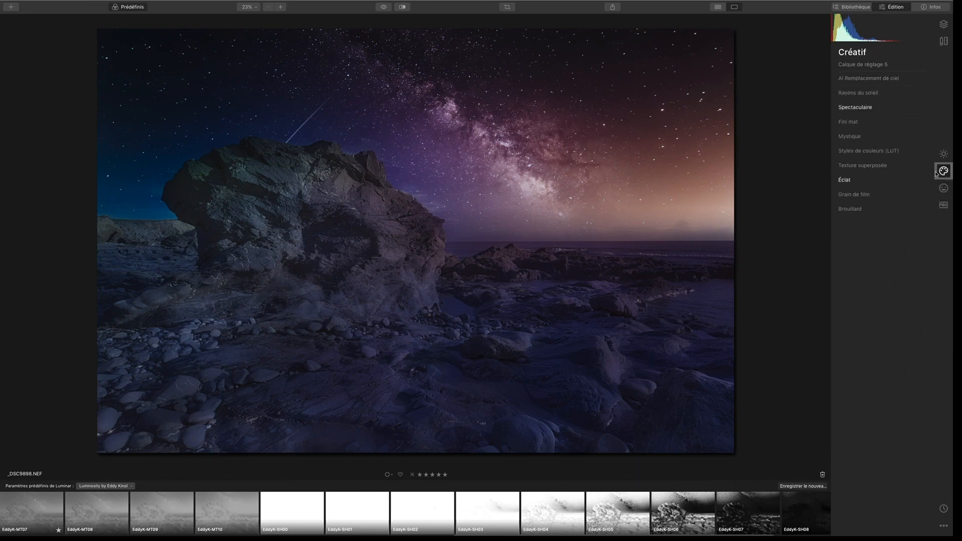
left_click(943, 154)
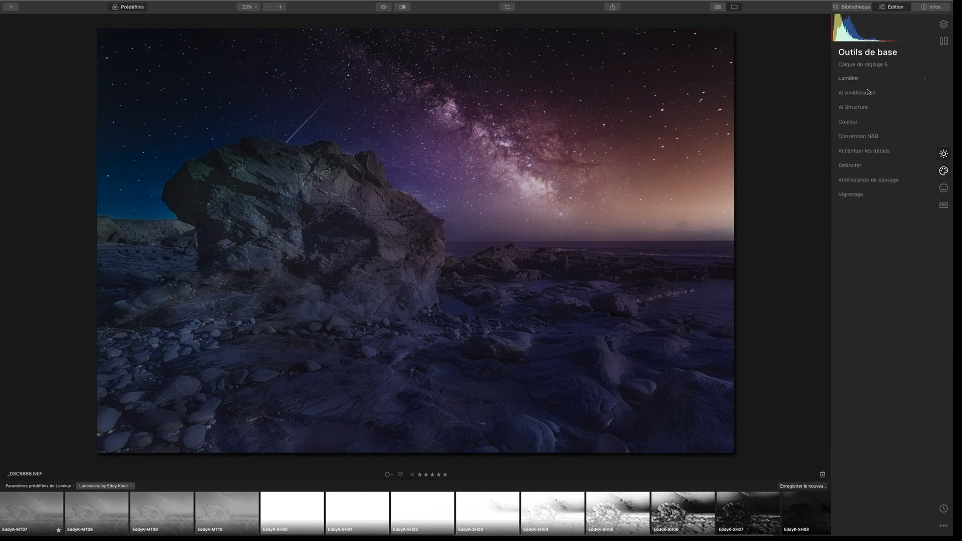
left_click(855, 109)
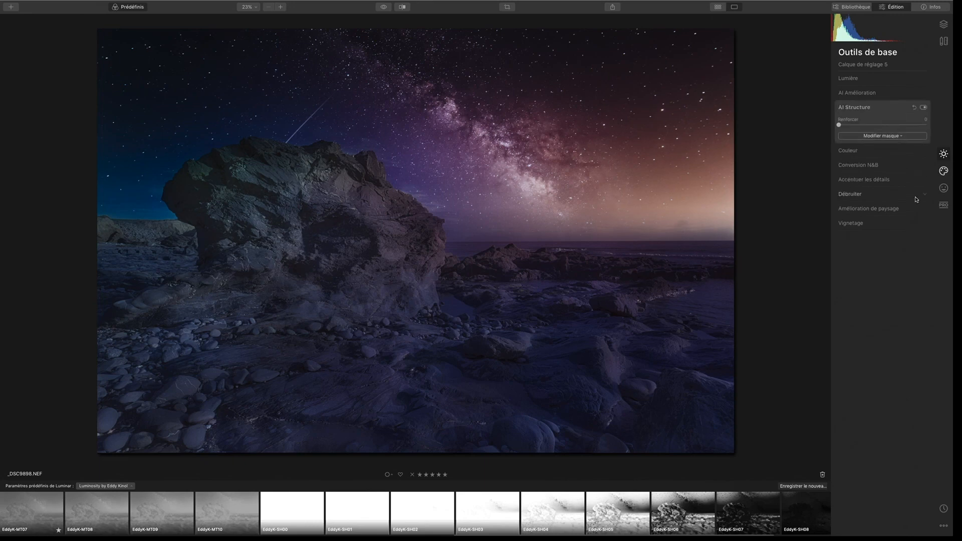
left_click(854, 166)
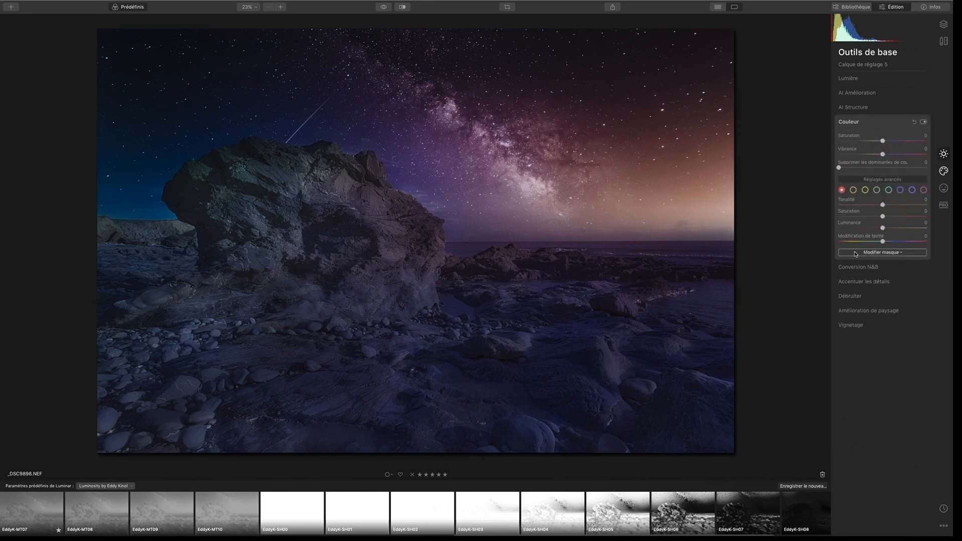
left_click(865, 268)
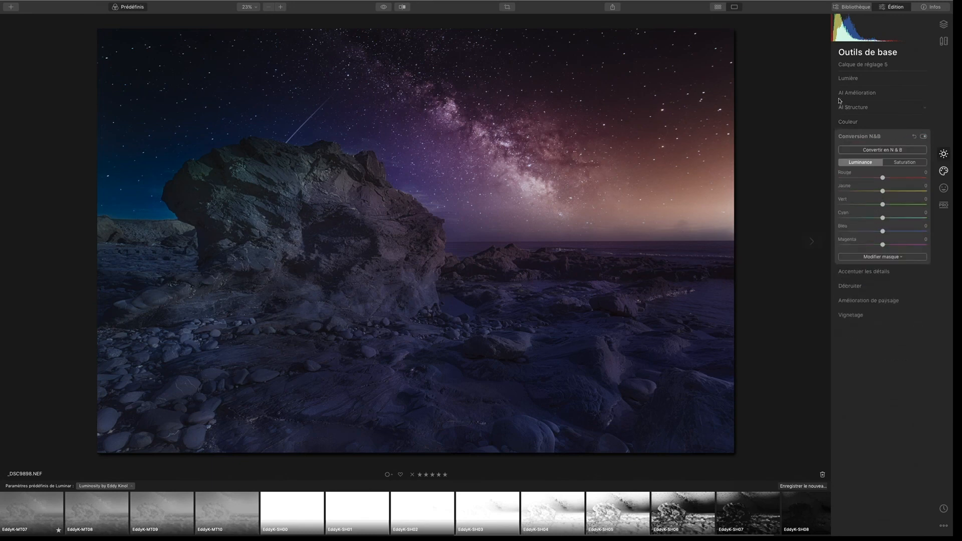
left_click(853, 79)
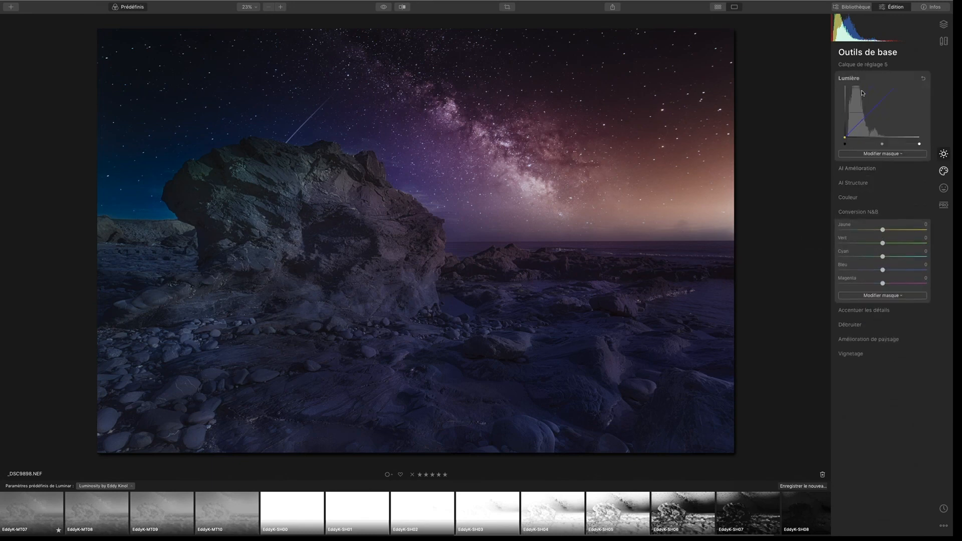
left_click(858, 80)
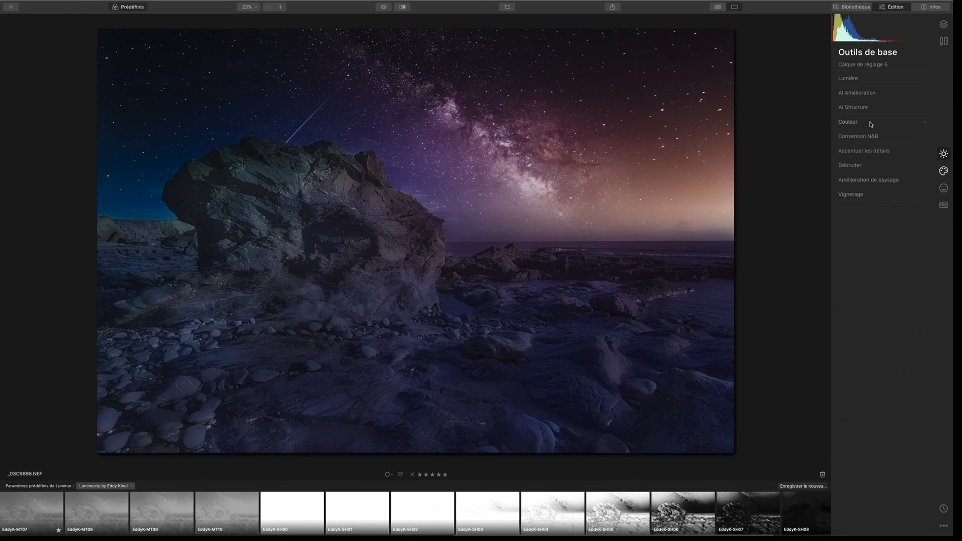
- Hide the preset strip to give the photo more room
left_click(132, 7)
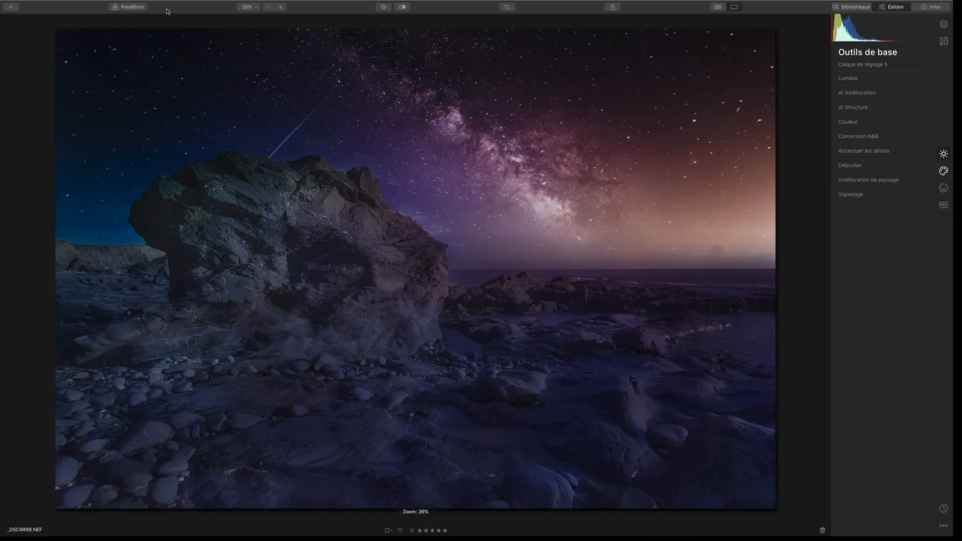